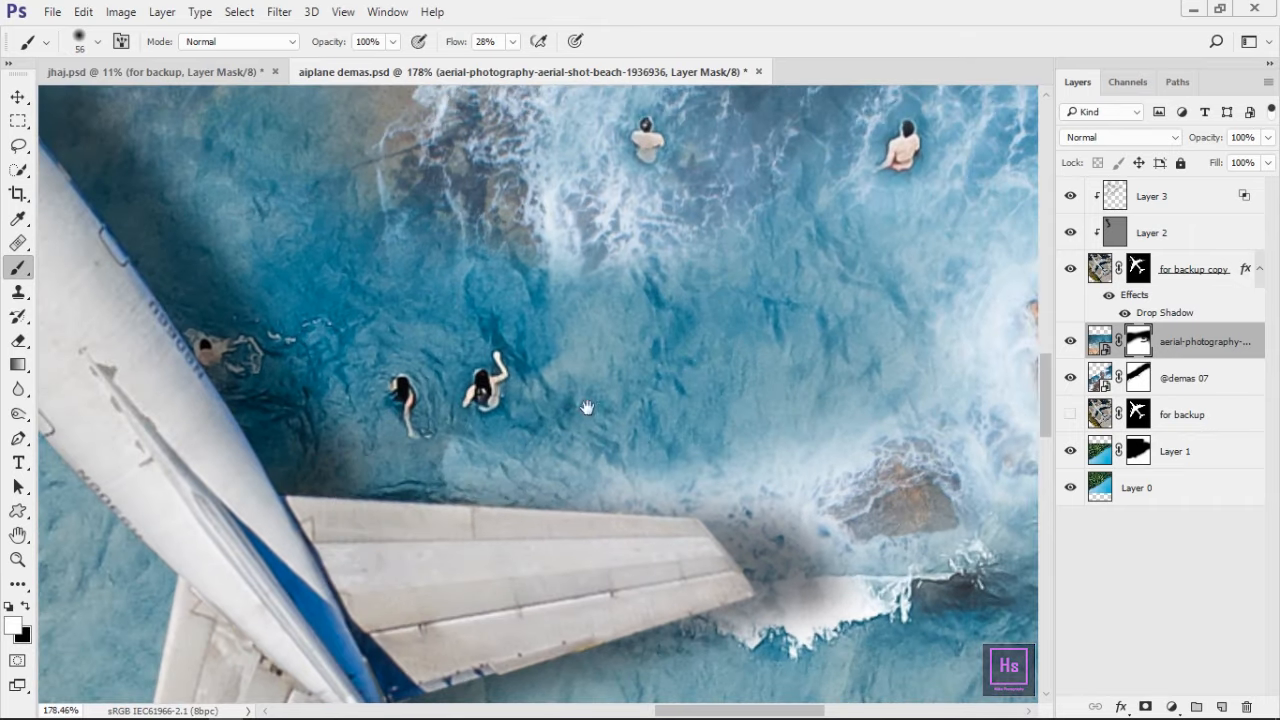
Set black as the painting colour with 13% brush flow and mask the aerial beach layer beside the fuselage to reveal the underlying rocks
{"action": "key", "text": "x"}
{"action": "left_click_drag", "start_coordinate": [451, 50], "coordinate": [439, 50]}
{"action": "left_click_drag", "start_coordinate": [774, 360], "coordinate": [740, 300]}
{"action": "scroll", "coordinate": [808, 276], "scroll_direction": "down", "scroll_amount": 6}
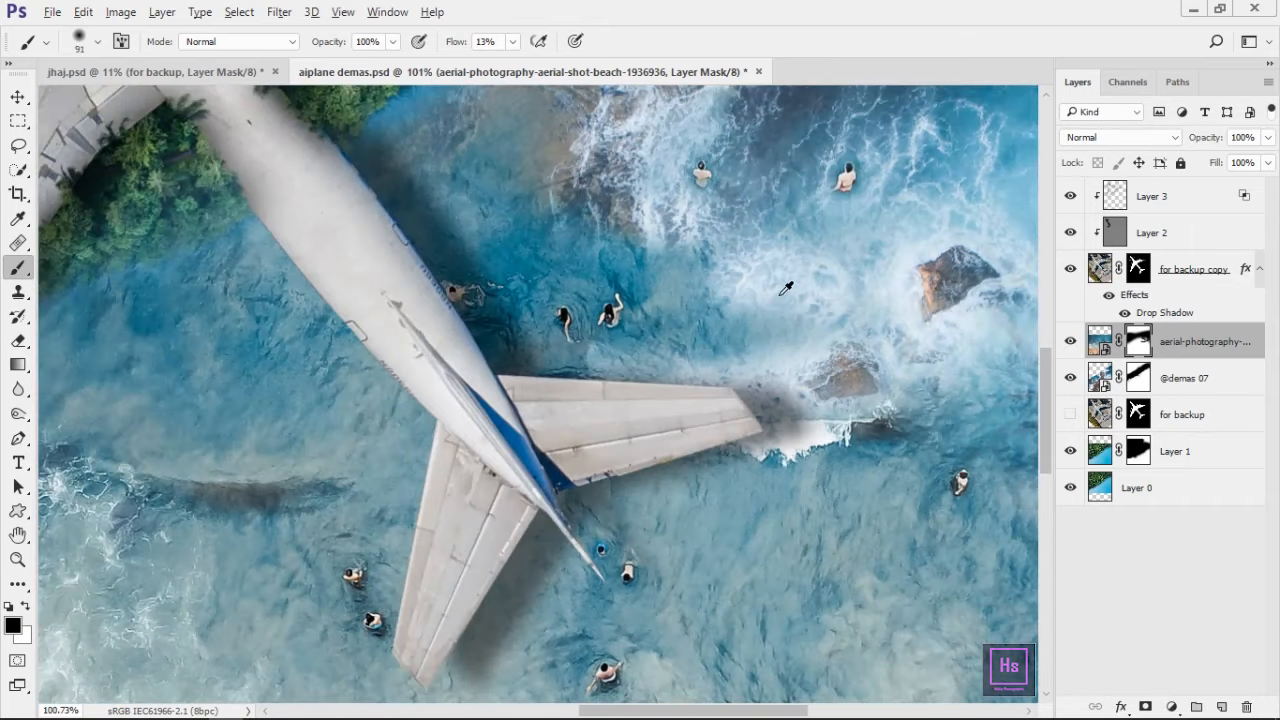
{"action": "scroll", "coordinate": [794, 256], "scroll_direction": "up", "scroll_amount": 4}
{"action": "left_click_drag", "start_coordinate": [300, 185], "coordinate": [420, 315]}
{"action": "left_click_drag", "start_coordinate": [420, 300], "coordinate": [375, 440]}
{"action": "left_click_drag", "start_coordinate": [500, 605], "coordinate": [535, 505]}
{"action": "left_click_drag", "start_coordinate": [475, 490], "coordinate": [548, 528]}
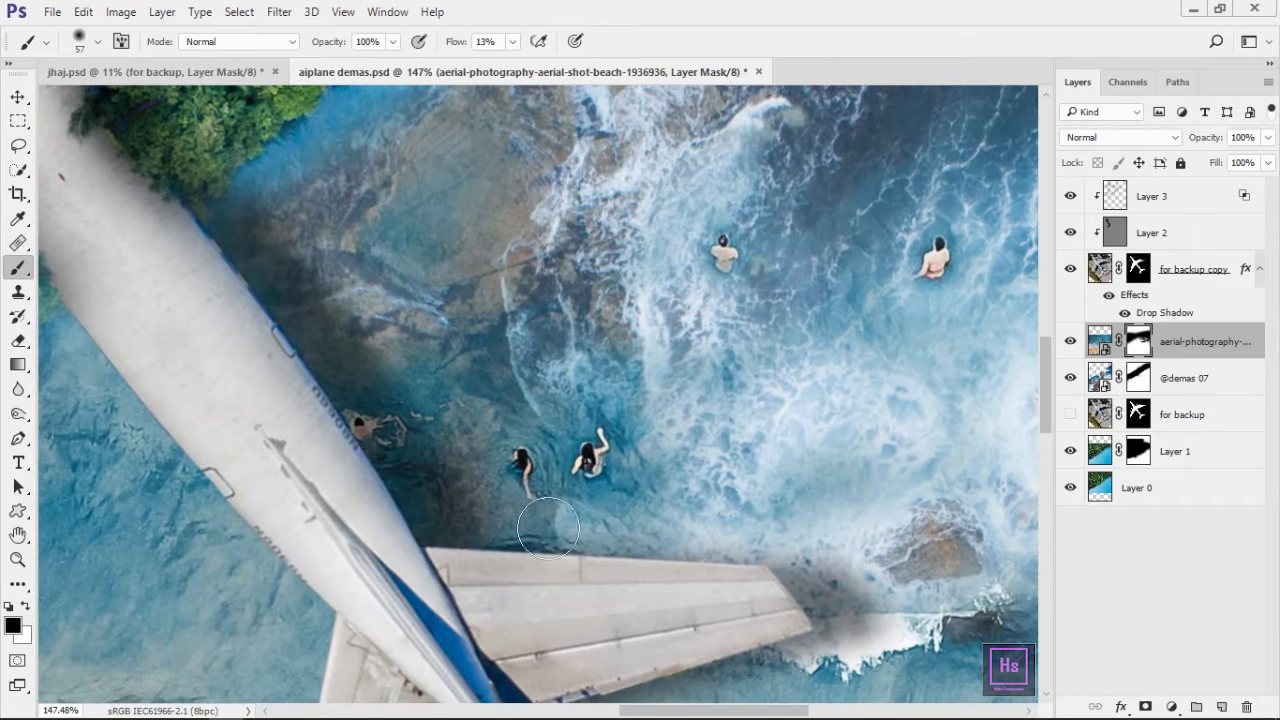
Refine the mask around the two swimmers above the tail with a 16 px black brush
{"action": "scroll", "coordinate": [720, 456], "scroll_direction": "down", "scroll_amount": 5}
{"action": "scroll", "coordinate": [734, 356], "scroll_direction": "up", "scroll_amount": 15}
{"action": "left_click_drag", "start_coordinate": [668, 323], "coordinate": [628, 324]}
{"action": "left_click_drag", "start_coordinate": [800, 270], "coordinate": [355, 274]}
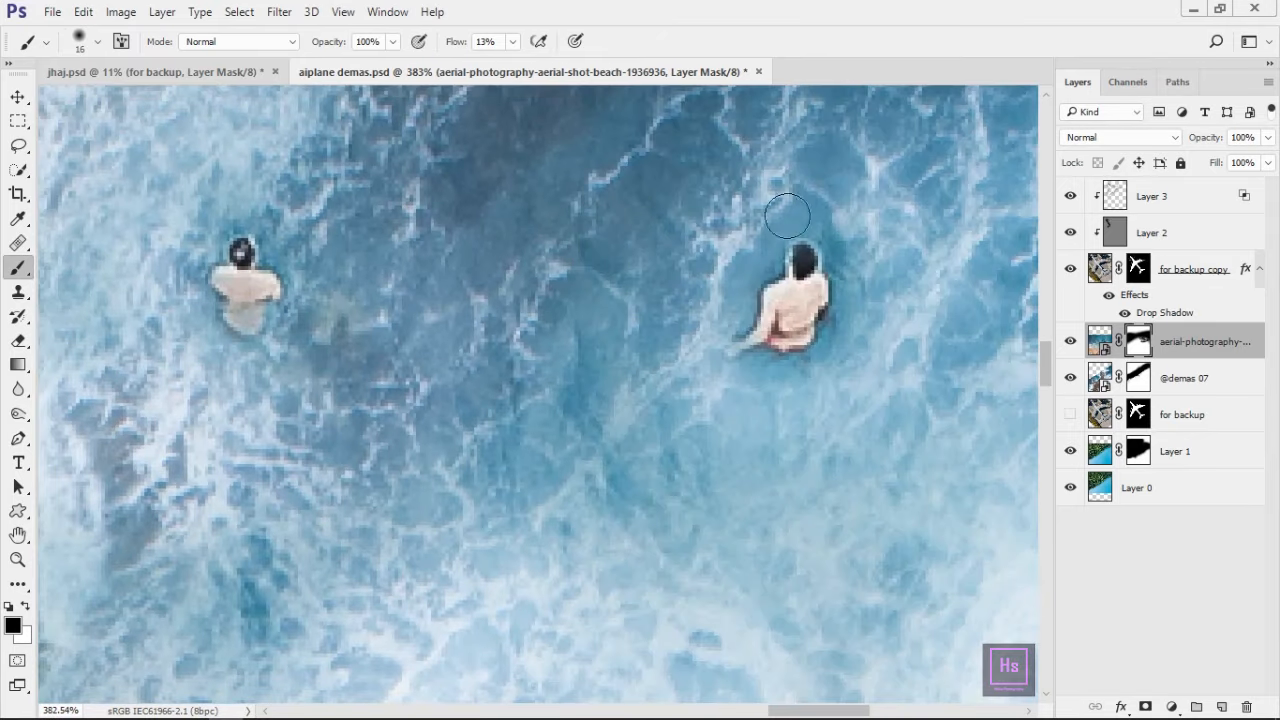
{"action": "scroll", "coordinate": [744, 433], "scroll_direction": "down", "scroll_amount": 18}
{"action": "scroll", "coordinate": [637, 472], "scroll_direction": "up", "scroll_amount": 2}
Check the aerial beach layer's mask on its own and paint black on it to reveal rocks and foam beside the tail
{"action": "left_click", "coordinate": [1138, 342], "text": "alt"}
{"action": "left_click", "coordinate": [1138, 342], "text": "alt"}
{"action": "left_click_drag", "start_coordinate": [720, 414], "coordinate": [800, 414]}
{"action": "mouse_move", "coordinate": [857, 551]}
{"action": "left_mouse_down"}
{"action": "mouse_move", "coordinate": [877, 414]}
{"action": "mouse_move", "coordinate": [866, 260]}
{"action": "left_mouse_up"}
{"action": "left_click_drag", "start_coordinate": [765, 425], "coordinate": [770, 357]}
{"action": "scroll", "coordinate": [874, 354], "scroll_direction": "up", "scroll_amount": 5}
{"action": "left_click_drag", "start_coordinate": [940, 314], "coordinate": [900, 314]}
{"action": "scroll", "coordinate": [868, 523], "scroll_direction": "down", "scroll_amount": 5}
{"action": "left_click_drag", "start_coordinate": [868, 523], "coordinate": [820, 287]}
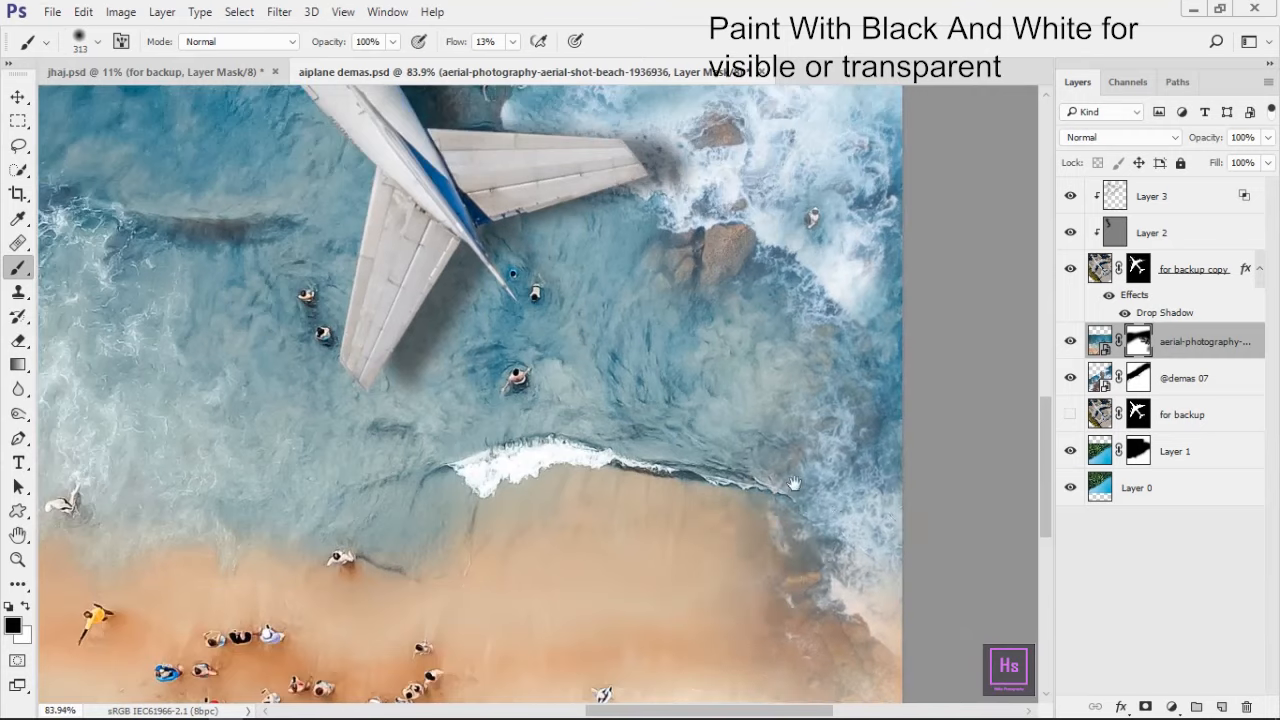
Paint black on the mask below the tail to reveal the stone wall and rocks while keeping the swimmers
{"action": "left_click_drag", "start_coordinate": [770, 450], "coordinate": [790, 590]}
{"action": "scroll", "coordinate": [630, 400], "scroll_direction": "up", "scroll_amount": 7}
{"action": "left_click_drag", "start_coordinate": [658, 503], "coordinate": [729, 429]}
{"action": "left_click_drag", "start_coordinate": [600, 440], "coordinate": [470, 420]}
{"action": "left_click_drag", "start_coordinate": [560, 400], "coordinate": [583, 575]}
{"action": "left_click_drag", "start_coordinate": [520, 550], "coordinate": [442, 436]}
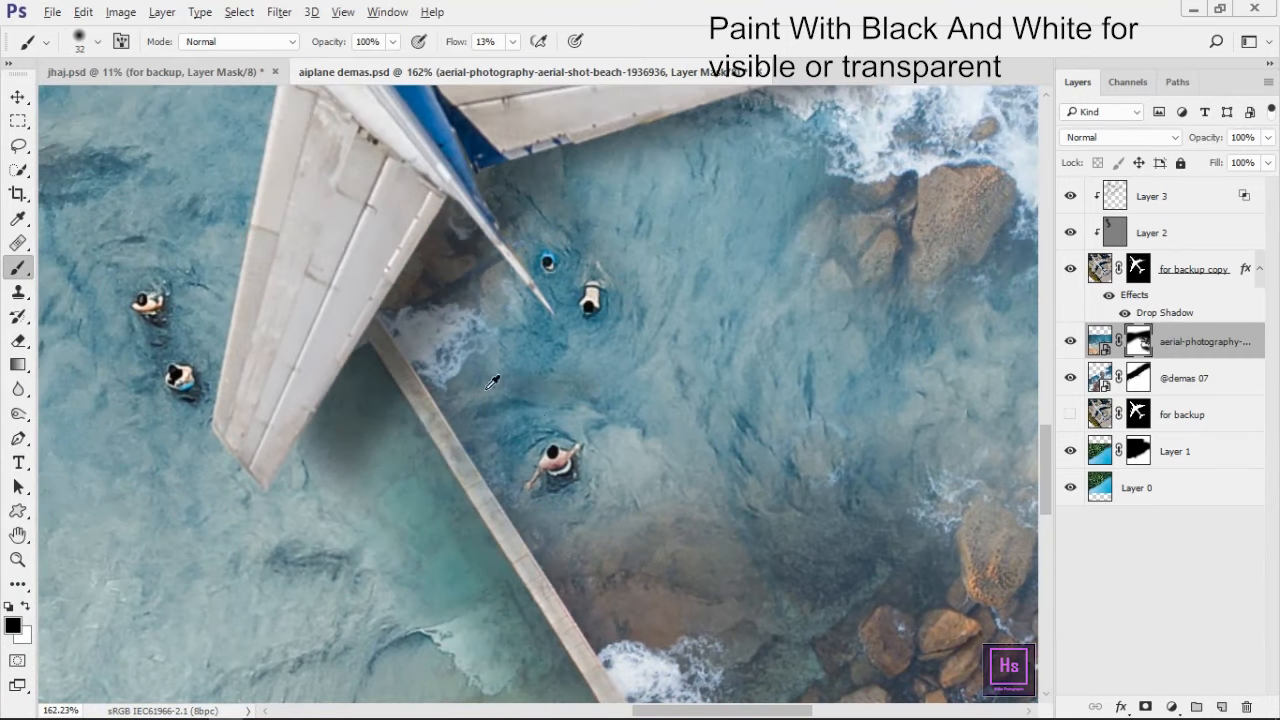
Enlarge the brush to 169 px and mask out the water right of the stone wall to expose the boulders
{"action": "left_click_drag", "start_coordinate": [492, 383], "coordinate": [509, 383]}
{"action": "left_click_drag", "start_coordinate": [490, 390], "coordinate": [640, 390]}
{"action": "left_click_drag", "start_coordinate": [540, 490], "coordinate": [485, 475]}
{"action": "left_click_drag", "start_coordinate": [482, 312], "coordinate": [488, 393]}
{"action": "left_click_drag", "start_coordinate": [826, 471], "coordinate": [530, 277]}
{"action": "left_click_drag", "start_coordinate": [530, 277], "coordinate": [477, 334]}
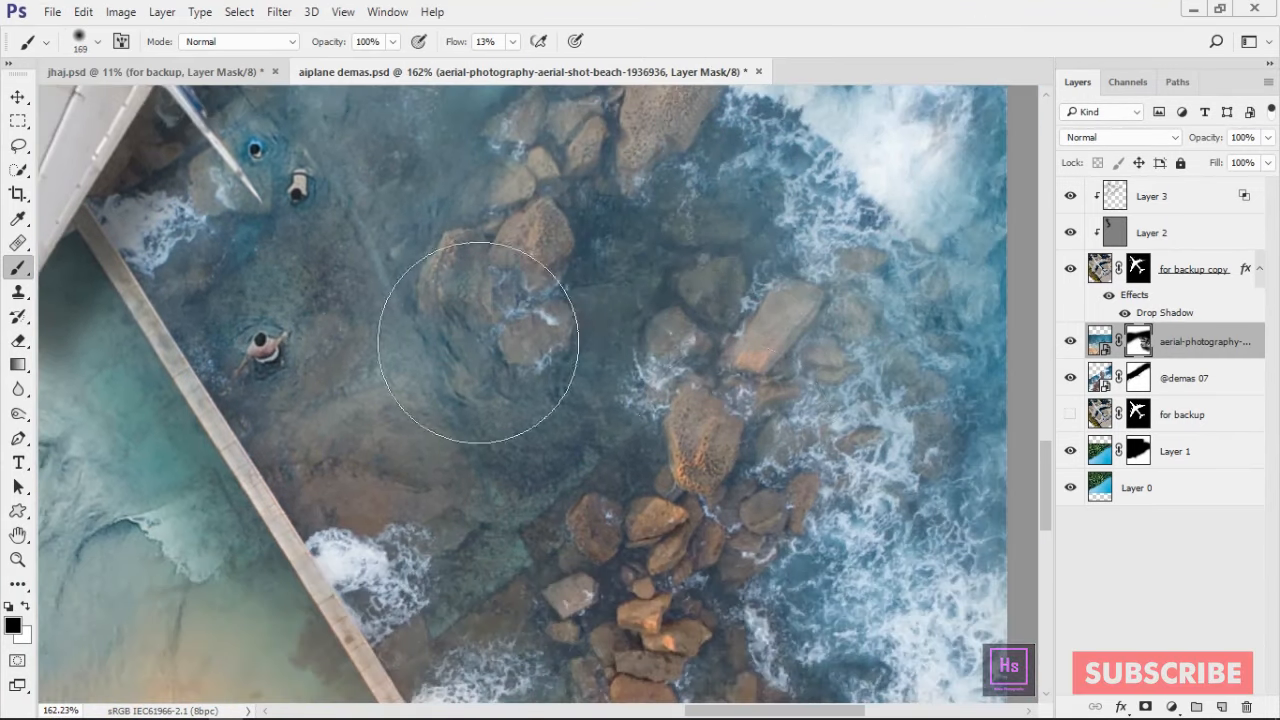
Reveal more rocks and surf right of the tail, masking around the lone swimmer with a 36 px brush
{"action": "scroll", "coordinate": [500, 332], "scroll_direction": "down", "scroll_amount": 6}
{"action": "left_click_drag", "start_coordinate": [625, 275], "coordinate": [671, 437]}
{"action": "left_click_drag", "start_coordinate": [566, 229], "coordinate": [620, 329]}
{"action": "scroll", "coordinate": [752, 444], "scroll_direction": "up", "scroll_amount": 6}
{"action": "left_click_drag", "start_coordinate": [830, 439], "coordinate": [785, 439]}
{"action": "scroll", "coordinate": [845, 410], "scroll_direction": "up", "scroll_amount": 6}
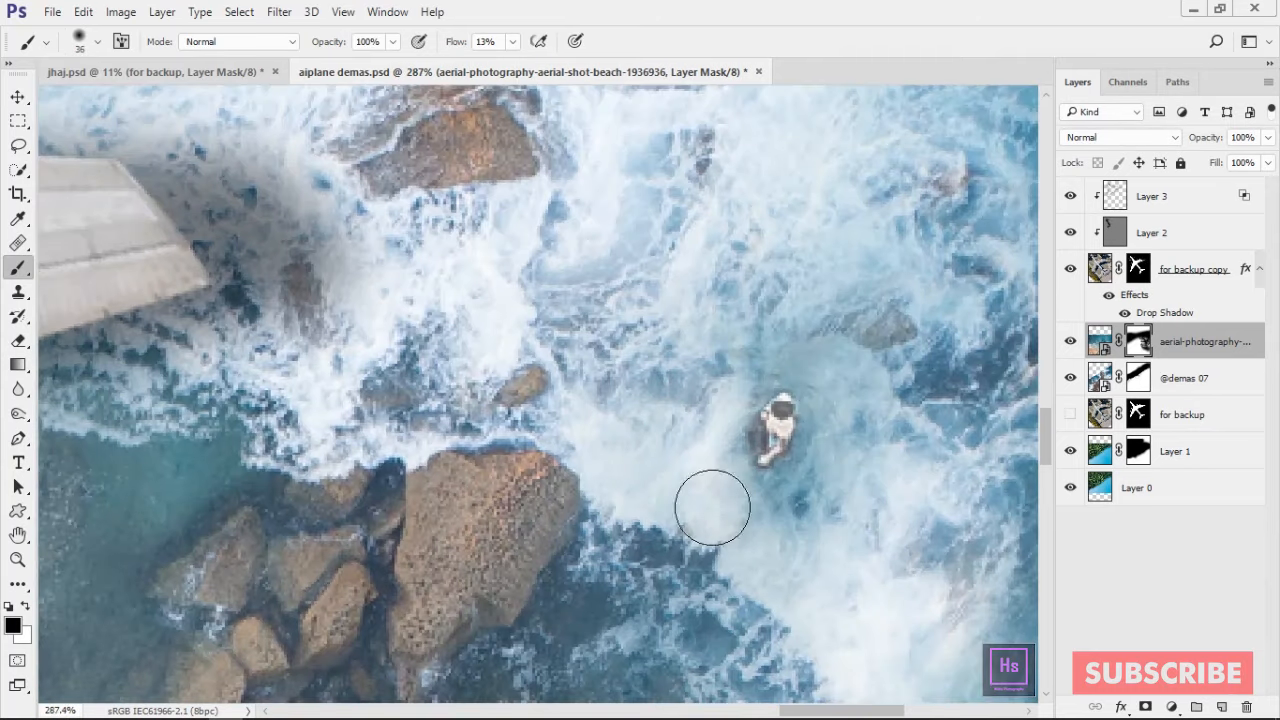
Paint black on the mask left of the tail with a 204 px brush to reveal the large rocks and surf between wing and beach
{"action": "scroll", "coordinate": [715, 335], "scroll_direction": "down", "scroll_amount": 14}
{"action": "scroll", "coordinate": [630, 220], "scroll_direction": "up", "scroll_amount": 6}
{"action": "left_click_drag", "start_coordinate": [620, 297], "coordinate": [663, 297]}
{"action": "left_click_drag", "start_coordinate": [250, 350], "coordinate": [600, 195]}
{"action": "scroll", "coordinate": [555, 184], "scroll_direction": "down", "scroll_amount": 5}
{"action": "scroll", "coordinate": [555, 184], "scroll_direction": "up", "scroll_amount": 3}
{"action": "mouse_move", "coordinate": [400, 425]}
{"action": "left_mouse_down"}
{"action": "mouse_move", "coordinate": [443, 402]}
{"action": "mouse_move", "coordinate": [543, 437]}
{"action": "left_mouse_up"}
{"action": "mouse_move", "coordinate": [543, 437]}
{"action": "left_mouse_down"}
{"action": "mouse_move", "coordinate": [506, 334]}
{"action": "mouse_move", "coordinate": [757, 434]}
{"action": "mouse_move", "coordinate": [621, 663]}
{"action": "left_mouse_up"}
{"action": "scroll", "coordinate": [563, 337], "scroll_direction": "up", "scroll_amount": 2}
{"action": "mouse_move", "coordinate": [620, 400]}
{"action": "left_mouse_down"}
{"action": "mouse_move", "coordinate": [536, 340]}
{"action": "mouse_move", "coordinate": [660, 337]}
{"action": "left_mouse_up"}
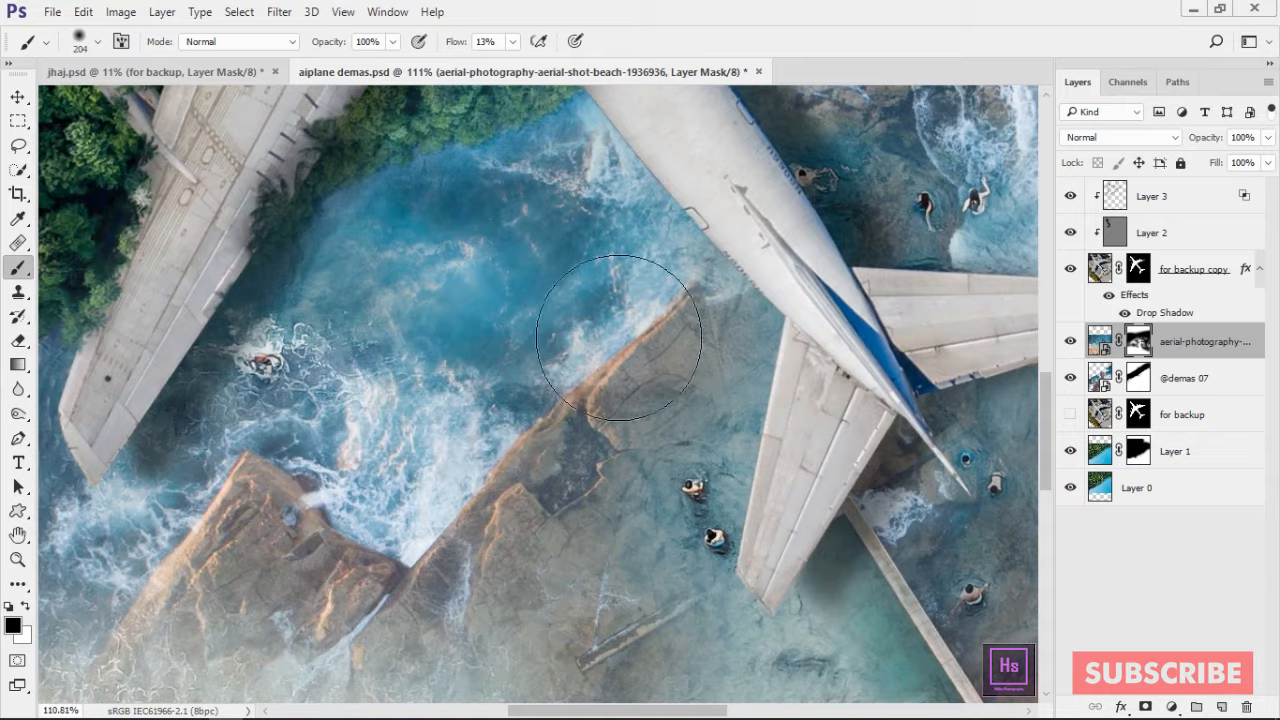
{"action": "scroll", "coordinate": [600, 350], "scroll_direction": "down", "scroll_amount": 2}
{"action": "scroll", "coordinate": [600, 380], "scroll_direction": "down", "scroll_amount": 3}
{"action": "scroll", "coordinate": [437, 470], "scroll_direction": "up", "scroll_amount": 2}
{"action": "scroll", "coordinate": [580, 495], "scroll_direction": "up", "scroll_amount": 3}
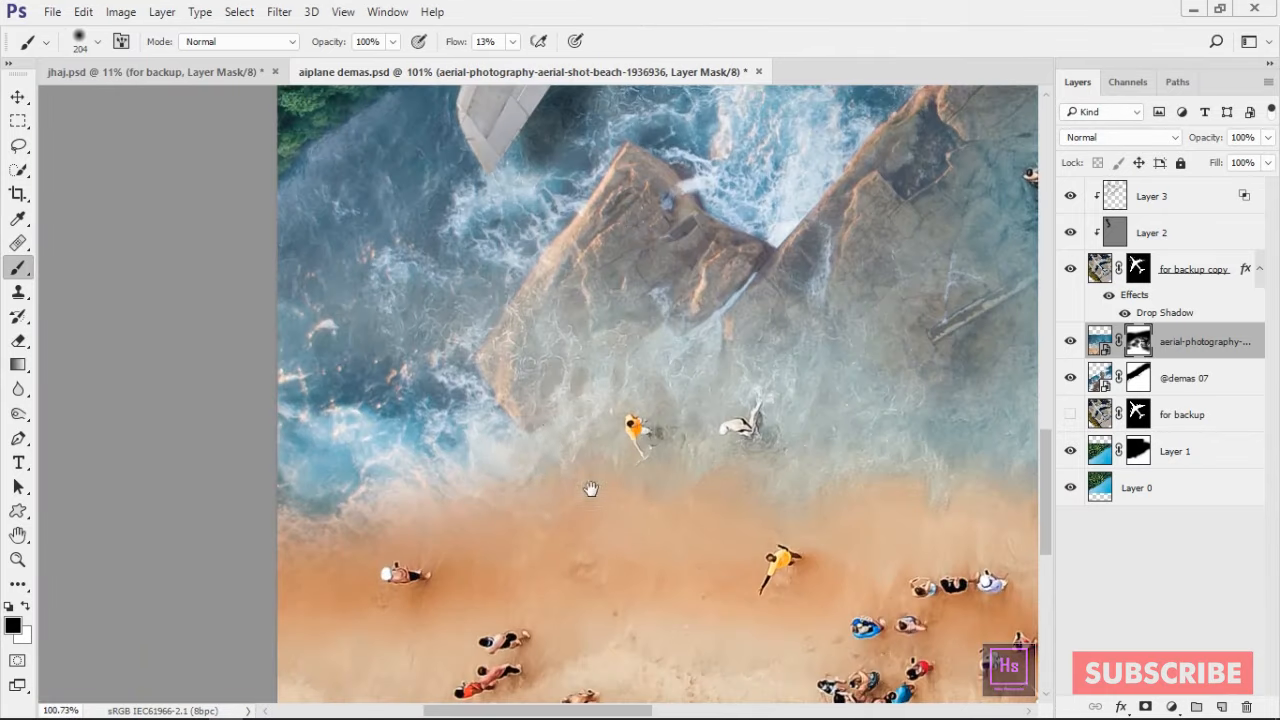
{"action": "scroll", "coordinate": [692, 337], "scroll_direction": "down", "scroll_amount": 6}
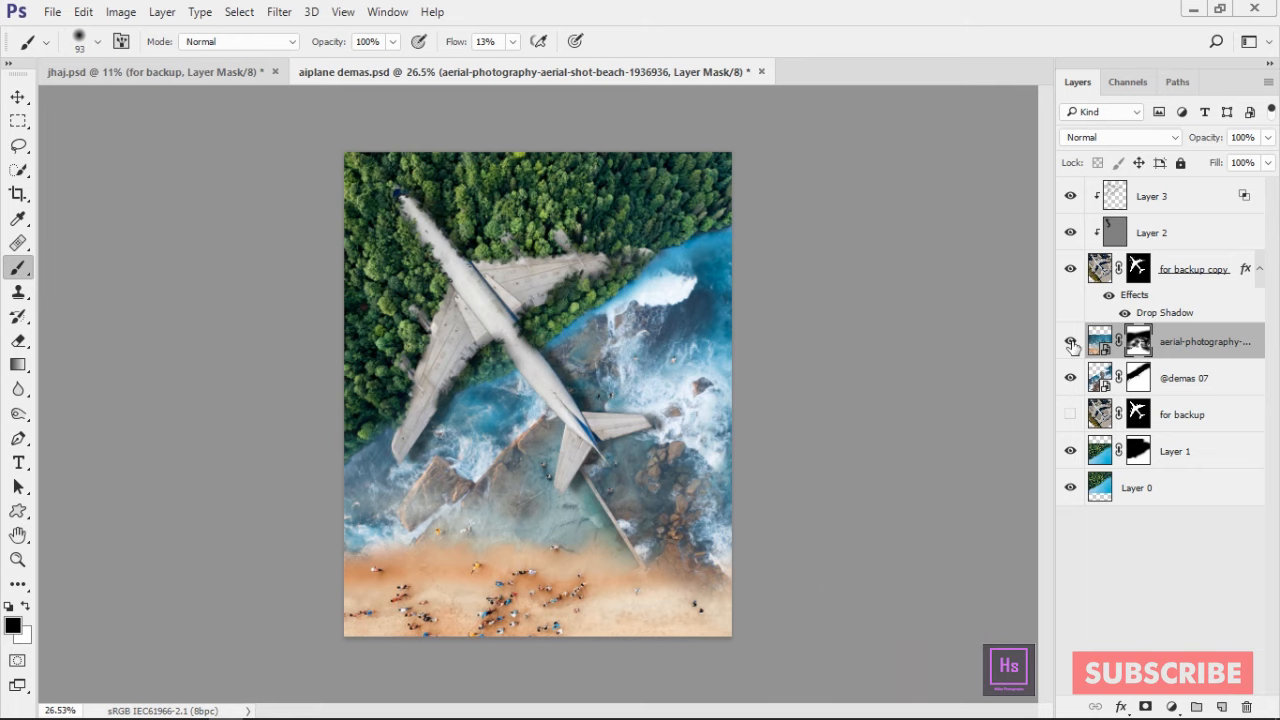
Lower the brush flow to 6% and paint black on the mask around the lower end of the stone wall
{"action": "scroll", "coordinate": [480, 575], "scroll_direction": "up", "scroll_amount": 4}
{"action": "left_click_drag", "start_coordinate": [580, 418], "coordinate": [519, 339]}
{"action": "scroll", "coordinate": [519, 339], "scroll_direction": "down", "scroll_amount": 2}
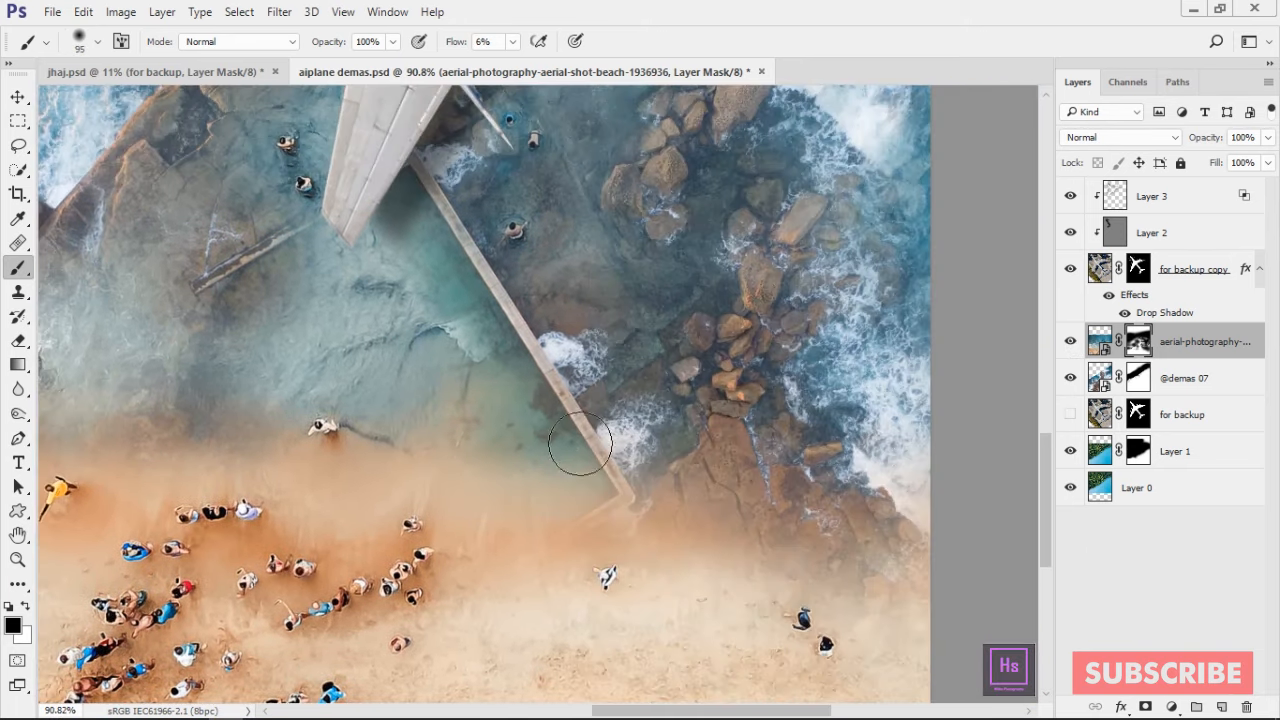
{"action": "left_click_drag", "start_coordinate": [625, 539], "coordinate": [497, 469]}
{"action": "scroll", "coordinate": [420, 470], "scroll_direction": "up", "scroll_amount": 4}
Paint white on the mask where the stone wall meets the beach to blend the sand edge
{"action": "key", "text": "x"}
{"action": "mouse_move", "coordinate": [790, 449]}
{"action": "left_mouse_down"}
{"action": "mouse_move", "coordinate": [577, 451]}
{"action": "mouse_move", "coordinate": [790, 515]}
{"action": "left_mouse_up"}
{"action": "scroll", "coordinate": [652, 477], "scroll_direction": "down", "scroll_amount": 5}
{"action": "left_click_drag", "start_coordinate": [652, 477], "coordinate": [836, 346]}
{"action": "scroll", "coordinate": [836, 346], "scroll_direction": "down", "scroll_amount": 2}
Try painting black on the mask over the lower-right beach to reveal the stones beneath the sand
{"action": "key", "text": "x"}
{"action": "left_click_drag", "start_coordinate": [660, 526], "coordinate": [964, 388]}
{"action": "scroll", "coordinate": [963, 388], "scroll_direction": "up", "scroll_amount": 3}
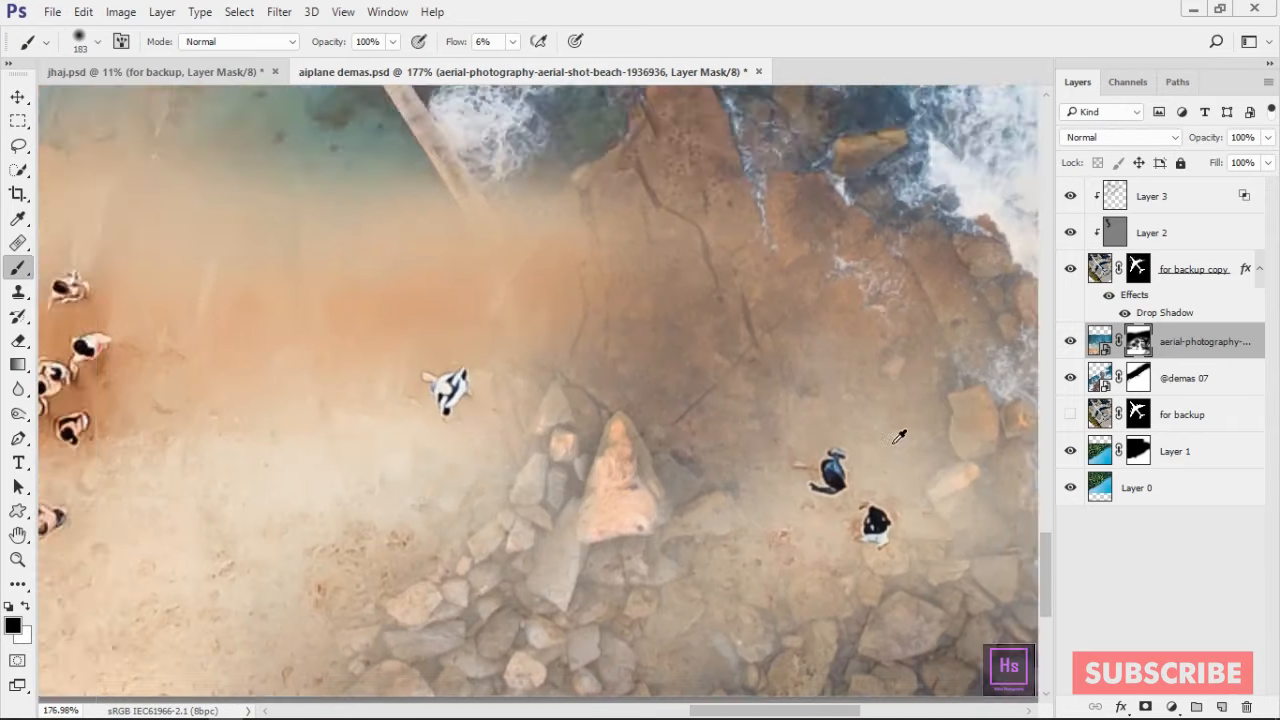
{"action": "key", "text": "bracketleft"}
{"action": "key", "text": "bracketleft"}
{"action": "key", "text": "bracketleft"}
{"action": "scroll", "coordinate": [883, 471], "scroll_direction": "up", "scroll_amount": 5}
{"action": "scroll", "coordinate": [675, 503], "scroll_direction": "down", "scroll_amount": 3}
{"action": "left_click_drag", "start_coordinate": [675, 503], "coordinate": [762, 475]}
{"action": "mouse_move", "coordinate": [650, 412]}
{"action": "left_mouse_down"}
{"action": "mouse_move", "coordinate": [516, 500]}
{"action": "mouse_move", "coordinate": [655, 461]}
{"action": "left_mouse_up"}
{"action": "scroll", "coordinate": [571, 617], "scroll_direction": "down", "scroll_amount": 1}
{"action": "scroll", "coordinate": [675, 511], "scroll_direction": "down", "scroll_amount": 1}
{"action": "scroll", "coordinate": [675, 511], "scroll_direction": "up", "scroll_amount": 4}
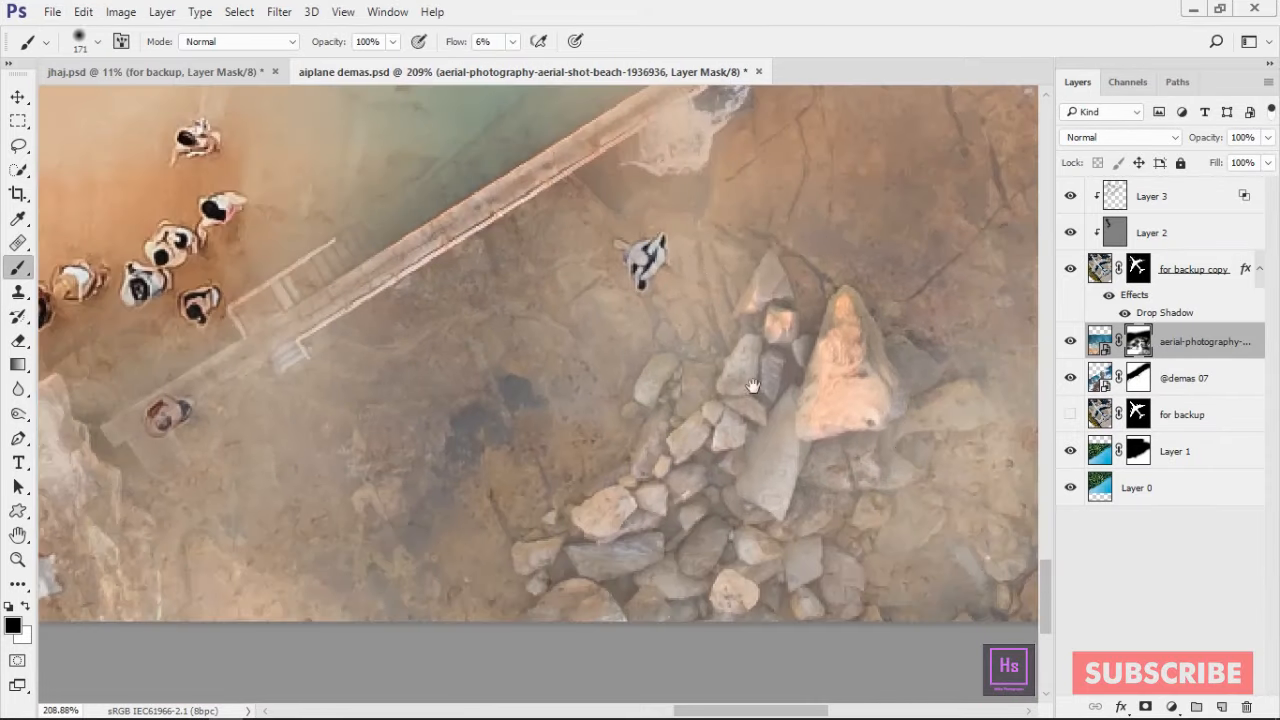
Try revealing more of the stone structure beside the crowd on the beach with a resized brush
{"action": "key", "text": "bracketleft"}
{"action": "key", "text": "bracketleft"}
{"action": "key", "text": "bracketleft"}
{"action": "mouse_move", "coordinate": [400, 250]}
{"action": "left_mouse_down"}
{"action": "mouse_move", "coordinate": [500, 343]}
{"action": "mouse_move", "coordinate": [577, 300]}
{"action": "left_mouse_up"}
{"action": "scroll", "coordinate": [577, 300], "scroll_direction": "down", "scroll_amount": 4}
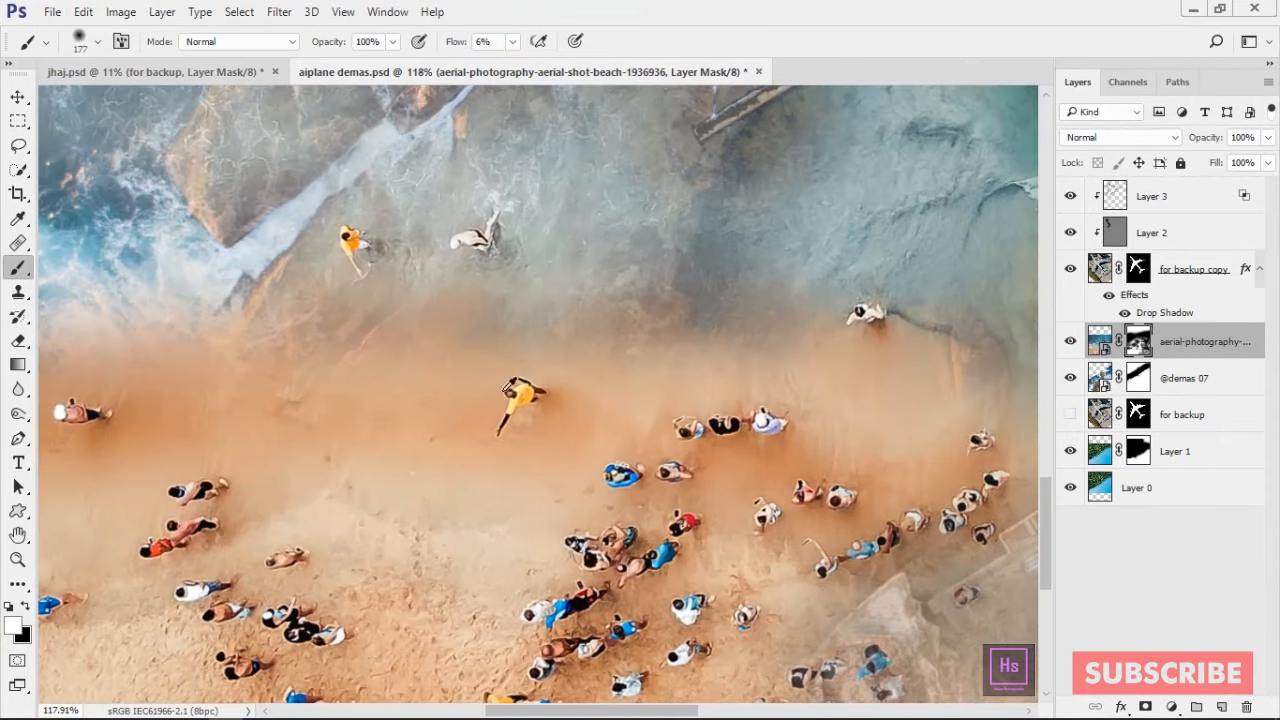
Enlarge the brush to 198 px and blend the mask along the shoreline between the rocks and the sand
{"action": "key", "text": "bracketright"}
{"action": "key", "text": "bracketright"}
{"action": "key", "text": "bracketright"}
{"action": "key", "text": "bracketright"}
{"action": "key", "text": "x"}
{"action": "scroll", "coordinate": [887, 370], "scroll_direction": "down", "scroll_amount": 1}
{"action": "left_click_drag", "start_coordinate": [887, 370], "coordinate": [600, 380]}
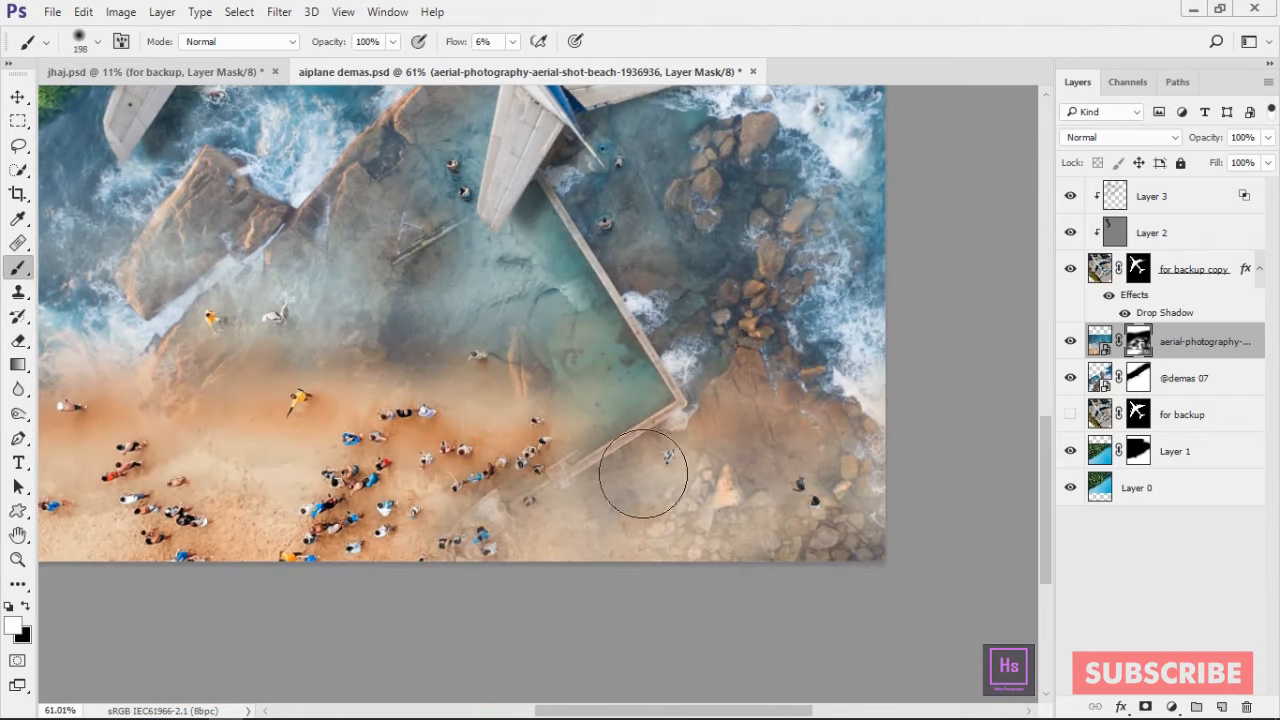
Paint white on the mask over the lower-right beach to restore the sand, reducing the brush to 59 px near the wall's corner
{"action": "left_click_drag", "start_coordinate": [643, 471], "coordinate": [788, 432]}
{"action": "scroll", "coordinate": [577, 514], "scroll_direction": "up", "scroll_amount": 4}
{"action": "key", "text": "bracketleft"}
{"action": "key", "text": "bracketleft"}
{"action": "key", "text": "bracketleft"}
{"action": "key", "text": "bracketleft"}
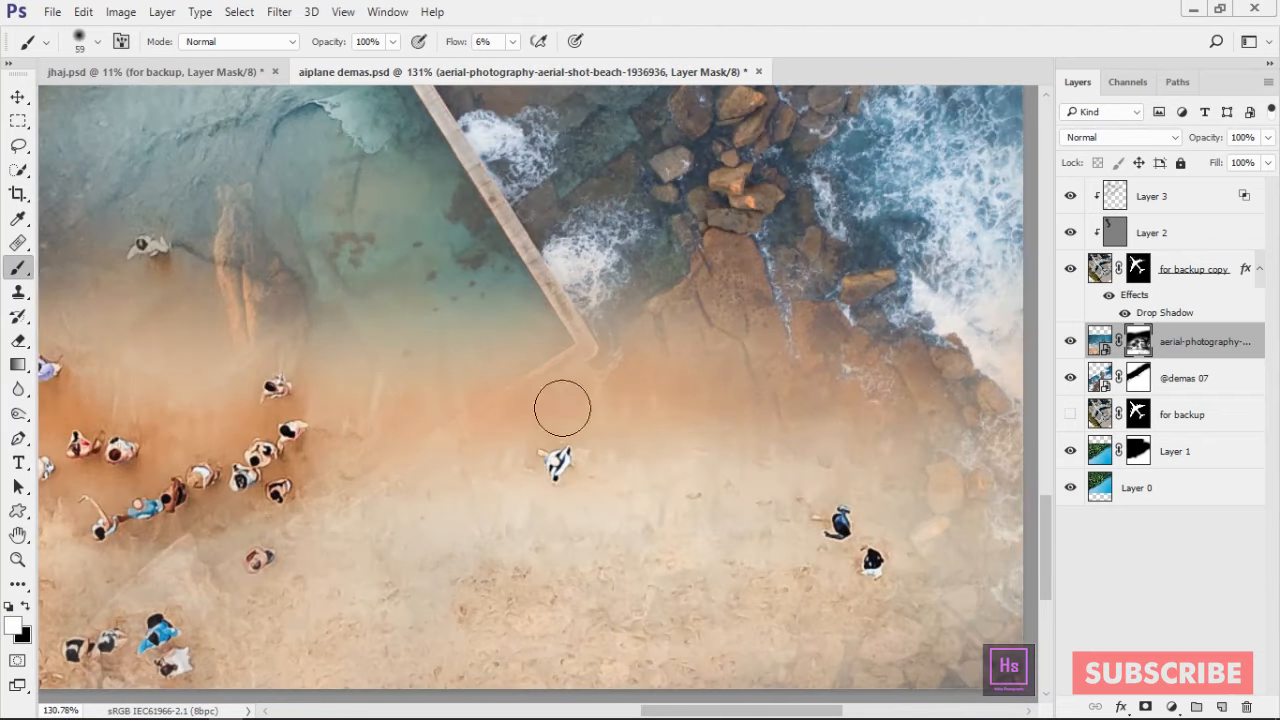
{"action": "right_click", "coordinate": [623, 263]}
{"action": "key", "text": "Escape"}
{"action": "left_click_drag", "start_coordinate": [605, 497], "coordinate": [927, 484]}
{"action": "scroll", "coordinate": [334, 337], "scroll_direction": "down", "scroll_amount": 5}
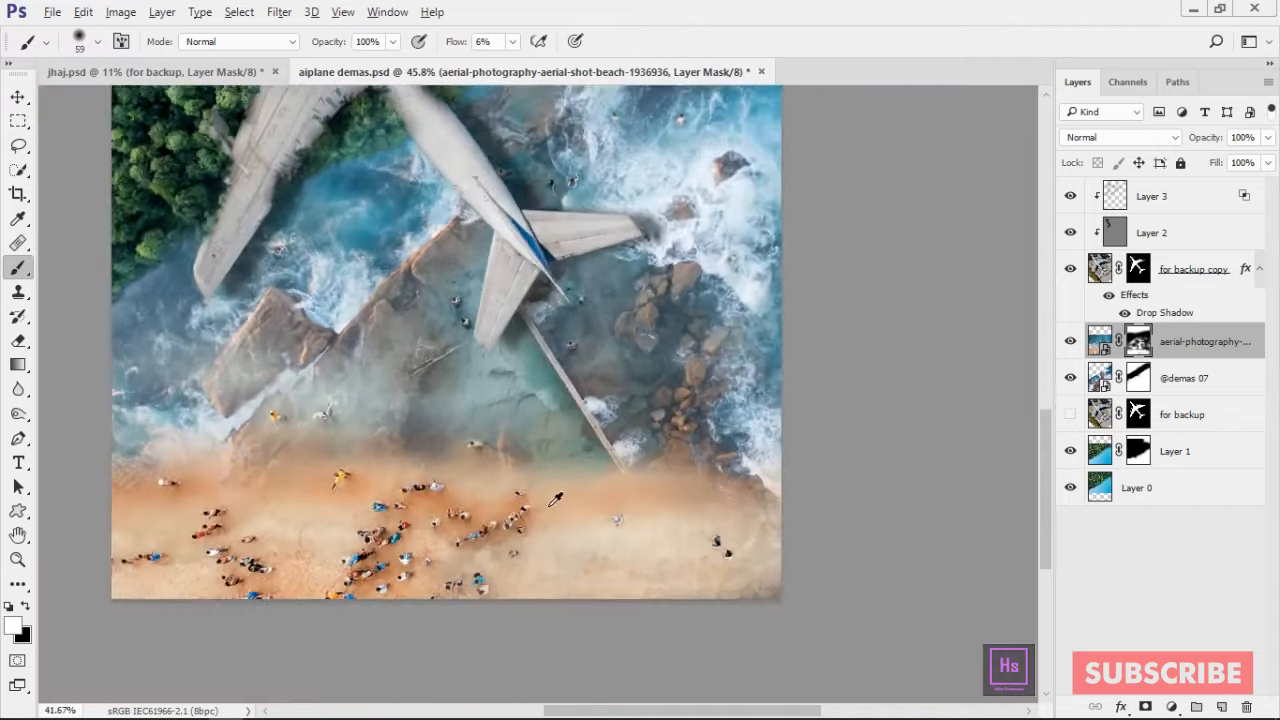
Compare the image with the aerial beach layer hidden and shown, and even out the right shoreline with a 246 px white brush
{"action": "scroll", "coordinate": [557, 491], "scroll_direction": "up", "scroll_amount": 1}
{"action": "scroll", "coordinate": [598, 463], "scroll_direction": "down", "scroll_amount": 2}
{"action": "scroll", "coordinate": [598, 463], "scroll_direction": "up", "scroll_amount": 3}
{"action": "scroll", "coordinate": [729, 449], "scroll_direction": "down", "scroll_amount": 4}
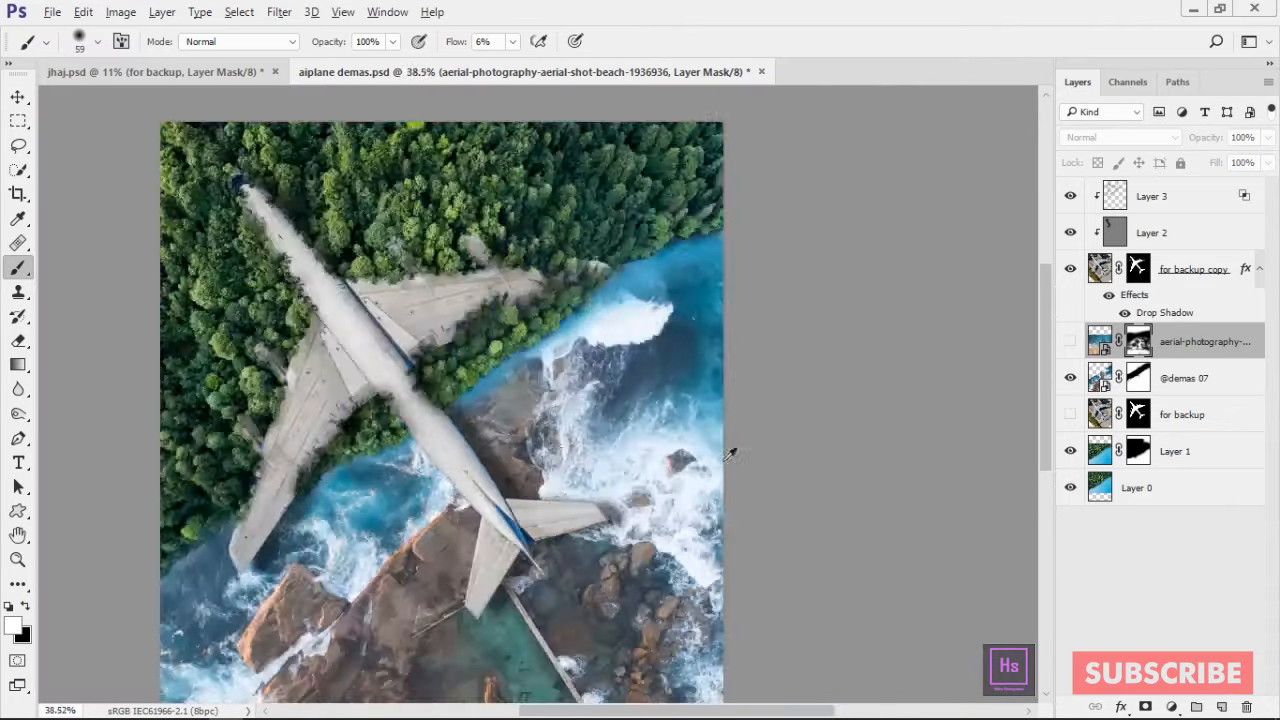
{"action": "scroll", "coordinate": [746, 474], "scroll_direction": "up", "scroll_amount": 3}
{"action": "left_click_drag", "start_coordinate": [500, 466], "coordinate": [757, 431]}
{"action": "left_click_drag", "start_coordinate": [667, 391], "coordinate": [307, 411]}
{"action": "key", "text": "bracketleft"}
{"action": "key", "text": "bracketleft"}
{"action": "key", "text": "bracketleft"}
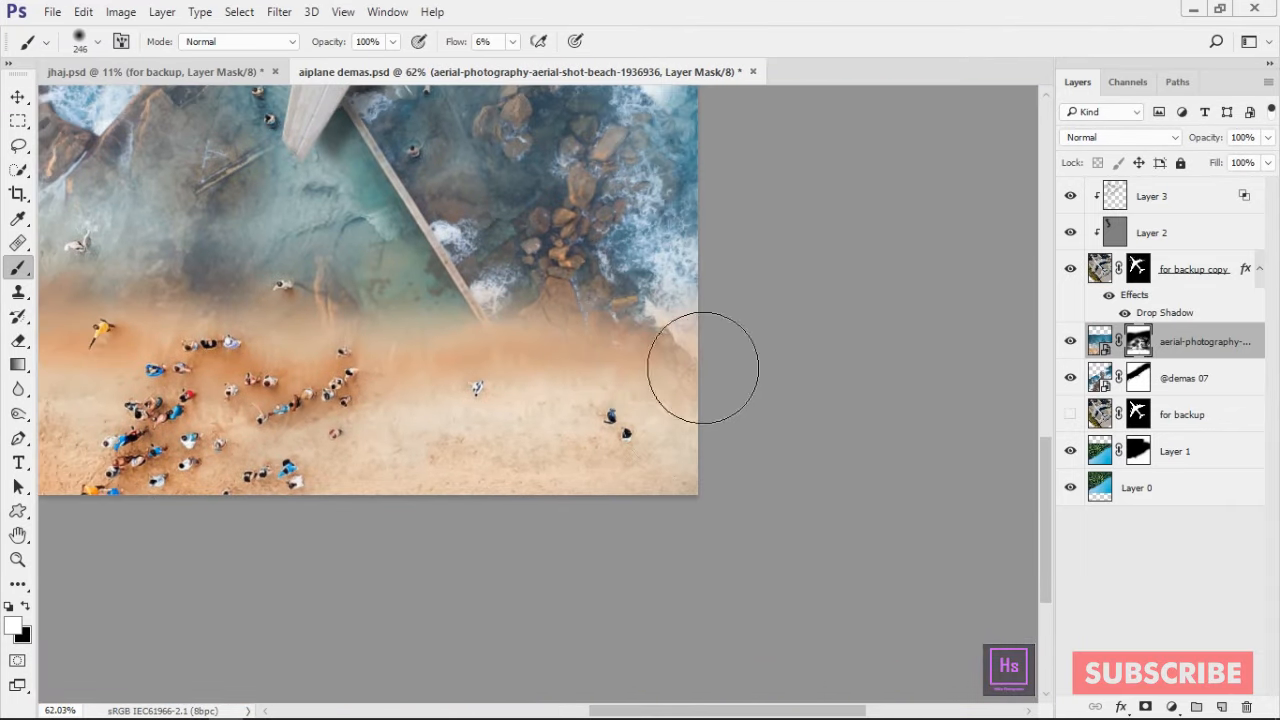
{"action": "left_click_drag", "start_coordinate": [483, 408], "coordinate": [803, 405]}
{"action": "left_click_drag", "start_coordinate": [303, 328], "coordinate": [507, 349]}
{"action": "scroll", "coordinate": [507, 349], "scroll_direction": "down", "scroll_amount": 3}
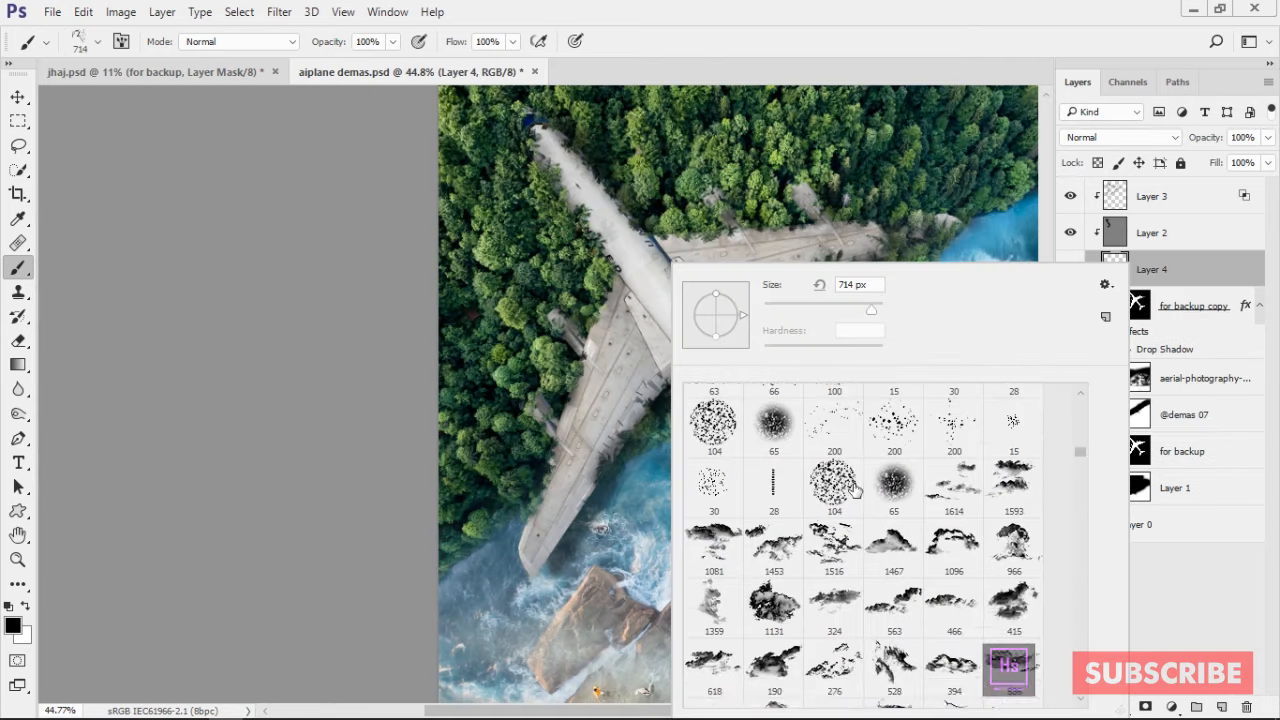
Choose a diagonal 2500 px particle brush, try stamping it over the plane on Layer 4, and undo the stamp
{"action": "scroll", "coordinate": [832, 497], "scroll_direction": "up", "scroll_amount": 2}
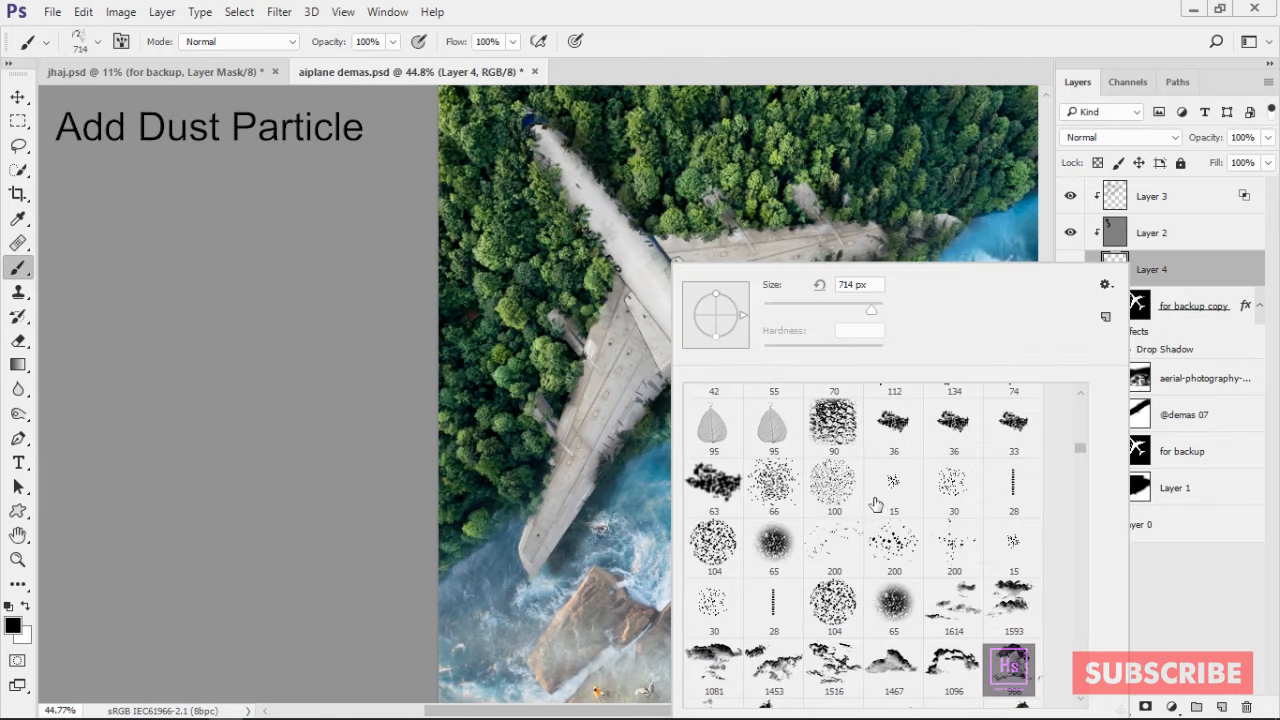
{"action": "scroll", "coordinate": [832, 497], "scroll_direction": "up", "scroll_amount": 2}
{"action": "mouse_move", "coordinate": [1081, 441]}
{"action": "left_mouse_down"}
{"action": "mouse_move", "coordinate": [1083, 428]}
{"action": "mouse_move", "coordinate": [1081, 505]}
{"action": "left_mouse_up"}
{"action": "left_click", "coordinate": [893, 514]}
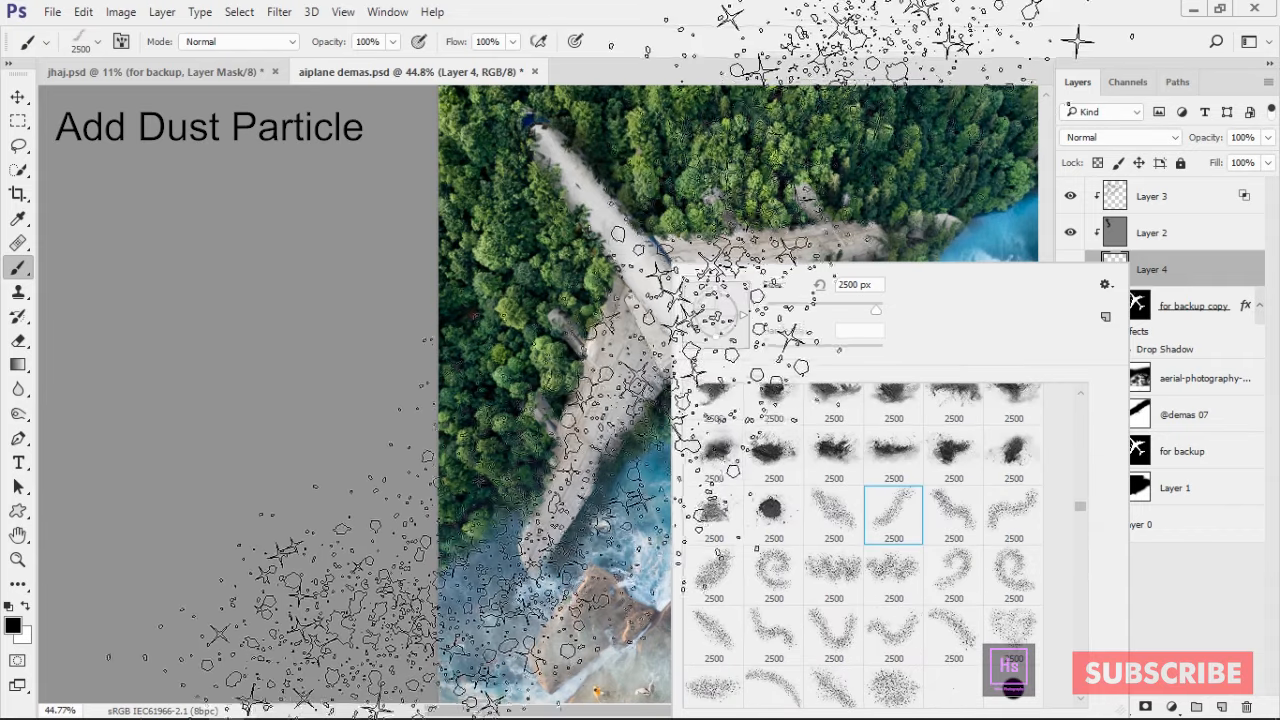
{"action": "left_click", "coordinate": [590, 340]}
{"action": "left_click", "coordinate": [590, 340]}
{"action": "key", "text": "ctrl+z"}
Try stamping dust particles over the lower-left wing with the diagonal brush reduced to 1263 px
{"action": "key", "text": "bracketleft"}
{"action": "key", "text": "bracketleft"}
{"action": "key", "text": "bracketleft"}
{"action": "key", "text": "bracketleft"}
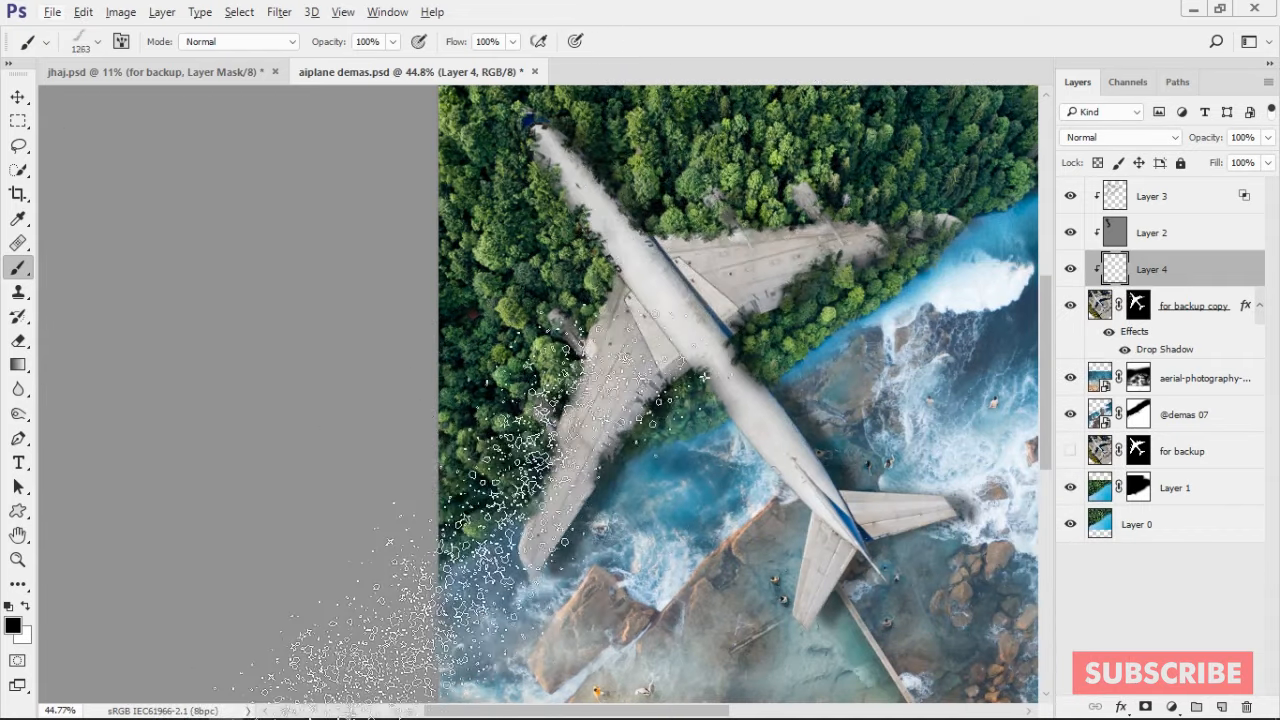
{"action": "left_click", "coordinate": [515, 545]}
Try stamping black dust onto the left wing and fuselage with a spiral particle brush reduced to 950 px
{"action": "right_click", "coordinate": [861, 490]}
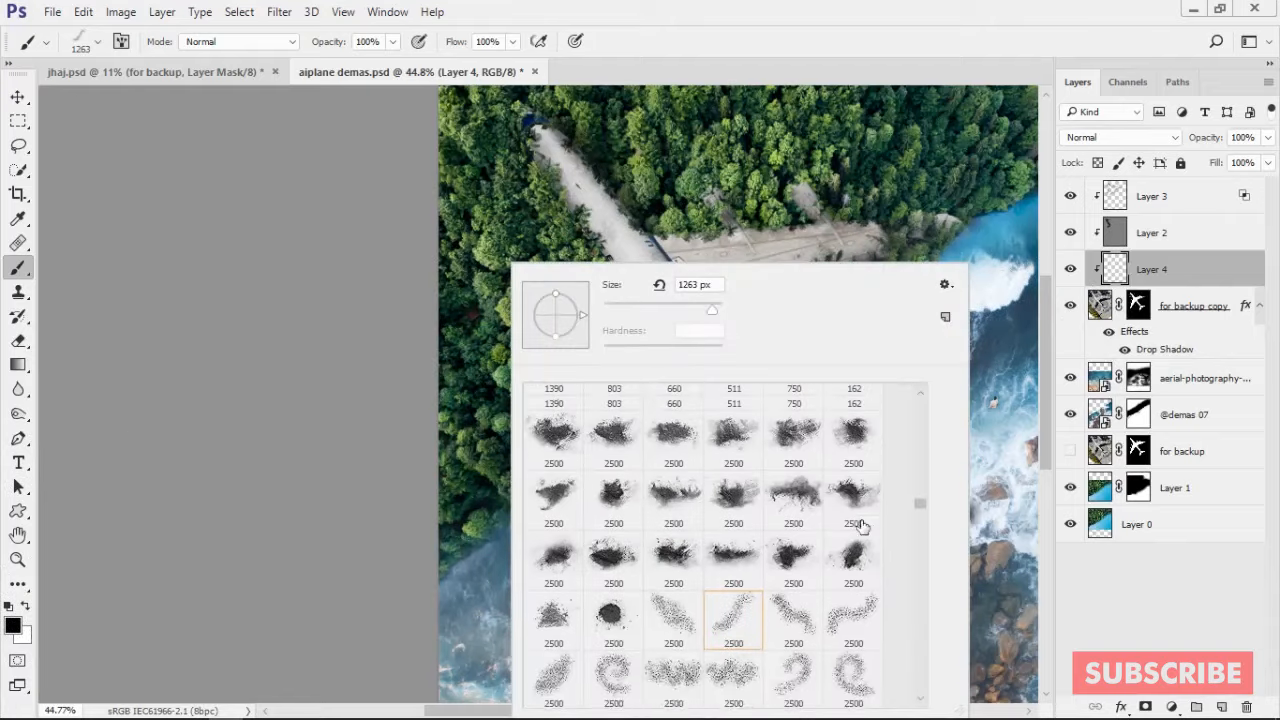
{"action": "scroll", "coordinate": [856, 560], "scroll_direction": "up", "scroll_amount": 1}
{"action": "scroll", "coordinate": [780, 628], "scroll_direction": "down", "scroll_amount": 3}
{"action": "left_click", "coordinate": [858, 609]}
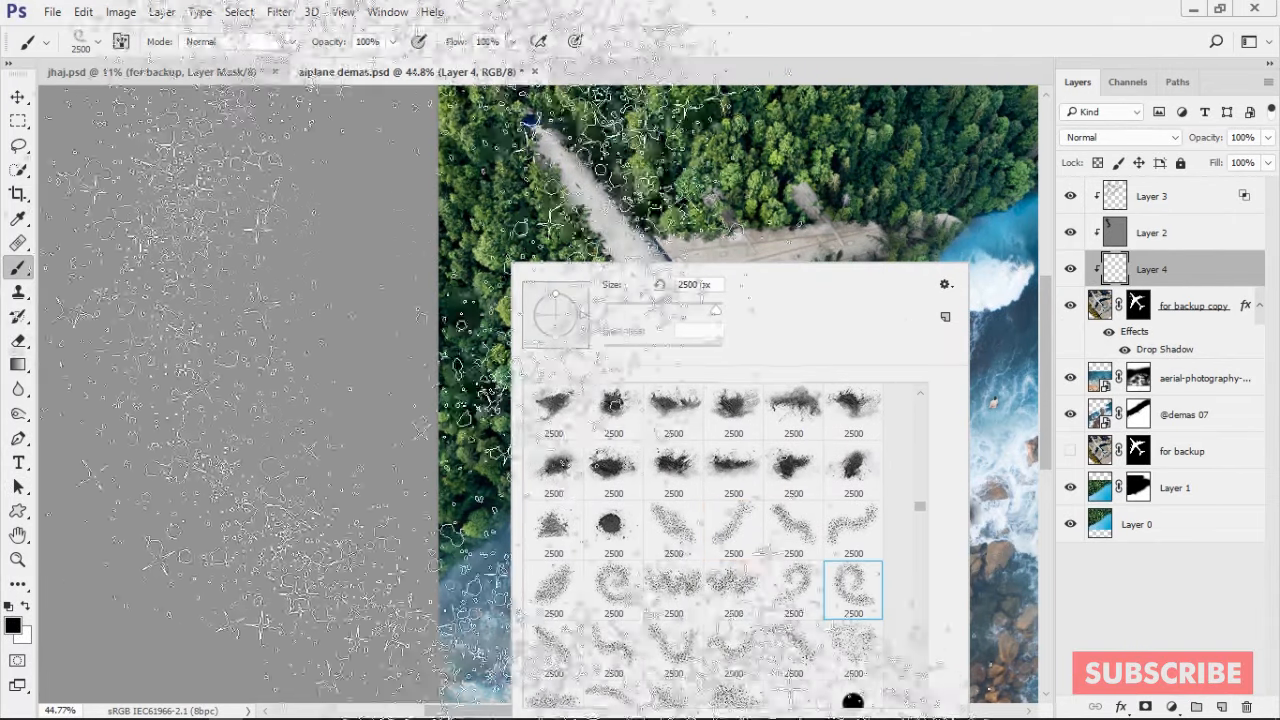
{"action": "left_click", "coordinate": [605, 235]}
{"action": "mouse_move", "coordinate": [648, 430]}
{"action": "left_mouse_down"}
{"action": "mouse_move", "coordinate": [512, 433]}
{"action": "mouse_move", "coordinate": [508, 400]}
{"action": "left_mouse_up"}
{"action": "left_click", "coordinate": [330, 380]}
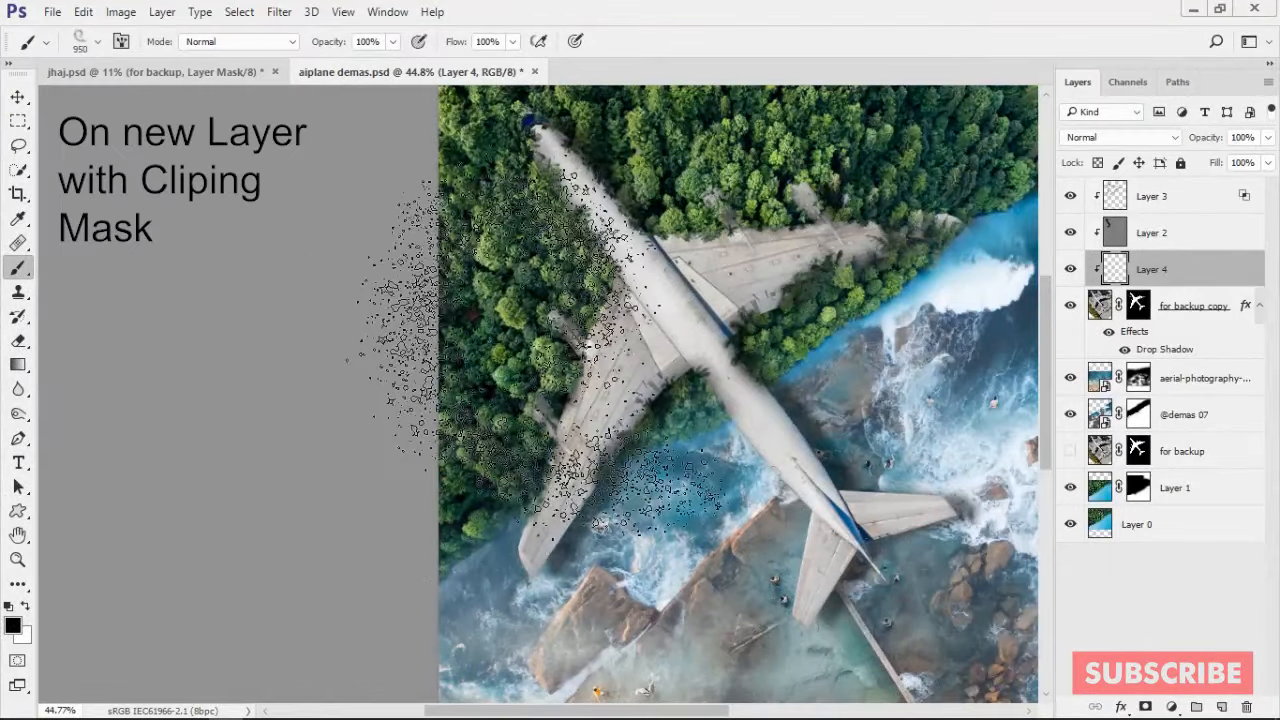
{"action": "left_click", "coordinate": [545, 355]}
Try reducing Layer 4's opacity to 67%, and undo the recent dust changes
{"action": "mouse_move", "coordinate": [602, 297]}
{"action": "left_mouse_down"}
{"action": "mouse_move", "coordinate": [788, 405]}
{"action": "mouse_move", "coordinate": [743, 551]}
{"action": "mouse_move", "coordinate": [727, 682]}
{"action": "left_mouse_up"}
{"action": "left_click_drag", "start_coordinate": [1212, 141], "coordinate": [1198, 141]}
{"action": "left_click_drag", "start_coordinate": [703, 357], "coordinate": [650, 380]}
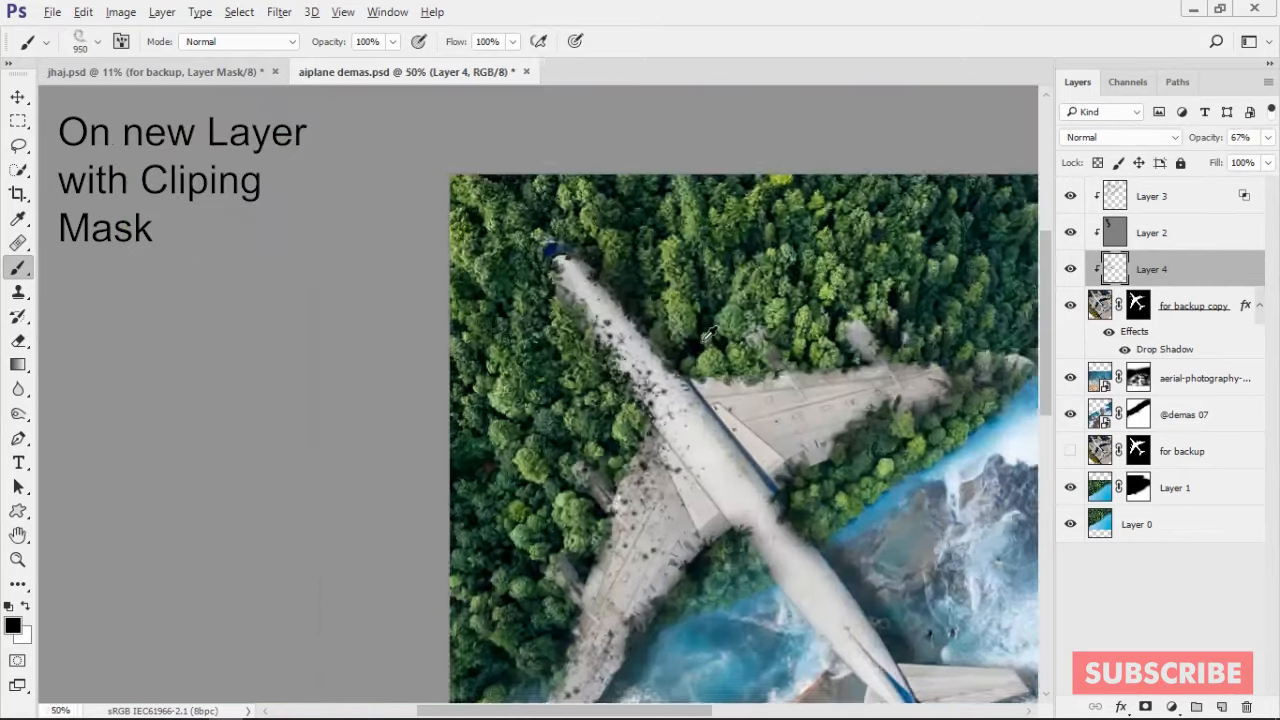
{"action": "mouse_move", "coordinate": [658, 440]}
{"action": "left_mouse_down"}
{"action": "mouse_move", "coordinate": [700, 394]}
{"action": "mouse_move", "coordinate": [762, 412]}
{"action": "mouse_move", "coordinate": [688, 322]}
{"action": "mouse_move", "coordinate": [727, 338]}
{"action": "mouse_move", "coordinate": [675, 345]}
{"action": "left_mouse_up"}
{"action": "key", "text": "ctrl+z"}
{"action": "key", "text": "ctrl+alt+z"}
Try stamping the wide oval particle brush at 2500 px across the whole plane
{"action": "right_click", "coordinate": [780, 390]}
{"action": "scroll", "coordinate": [1000, 480], "scroll_direction": "down", "scroll_amount": 2}
{"action": "scroll", "coordinate": [1012, 510], "scroll_direction": "down", "scroll_amount": 1}
{"action": "left_click", "coordinate": [946, 555]}
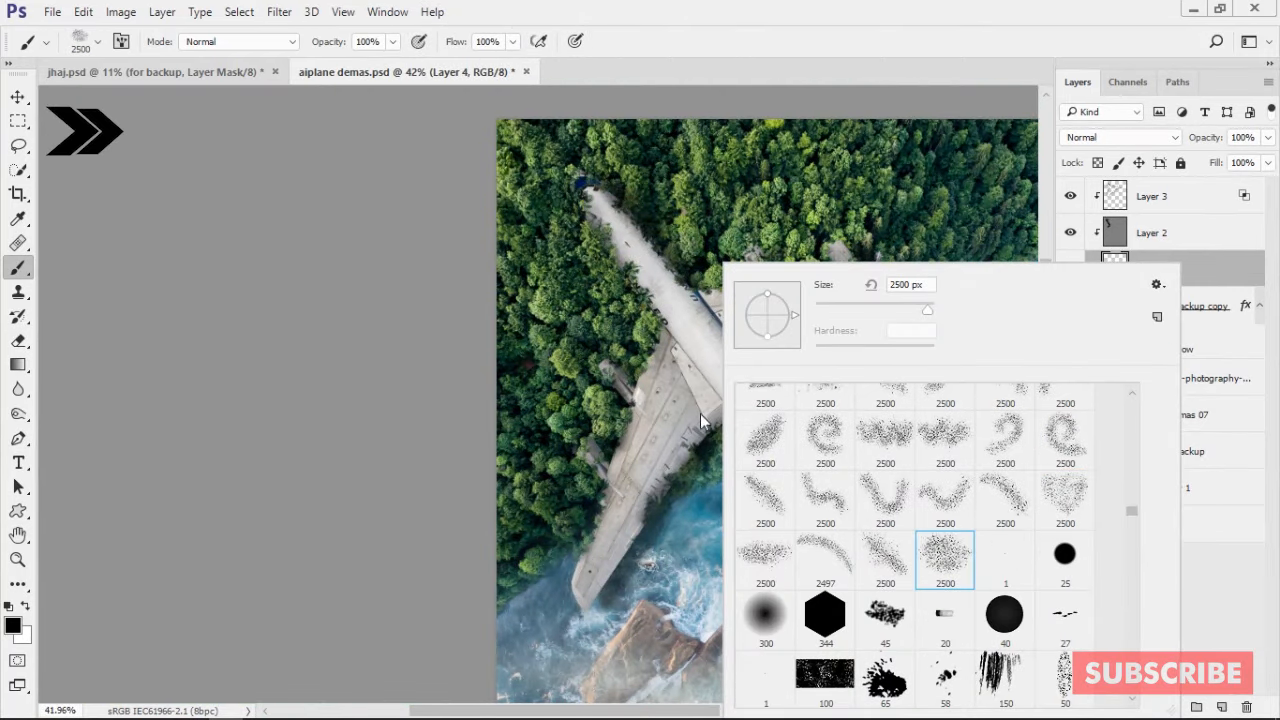
{"action": "left_click", "coordinate": [715, 375]}
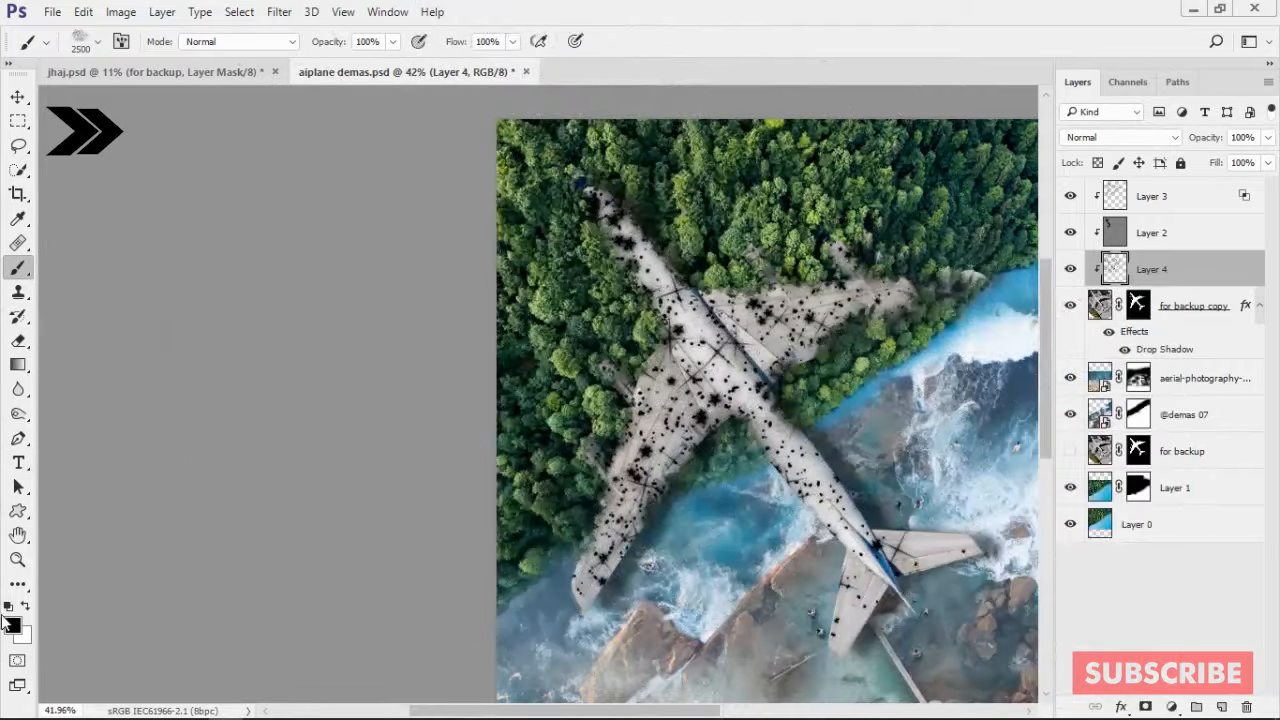
{"action": "left_click", "coordinate": [1070, 306]}
Choose the slanted oval particle brush and reduce its size to 908 px
{"action": "right_click", "coordinate": [800, 265]}
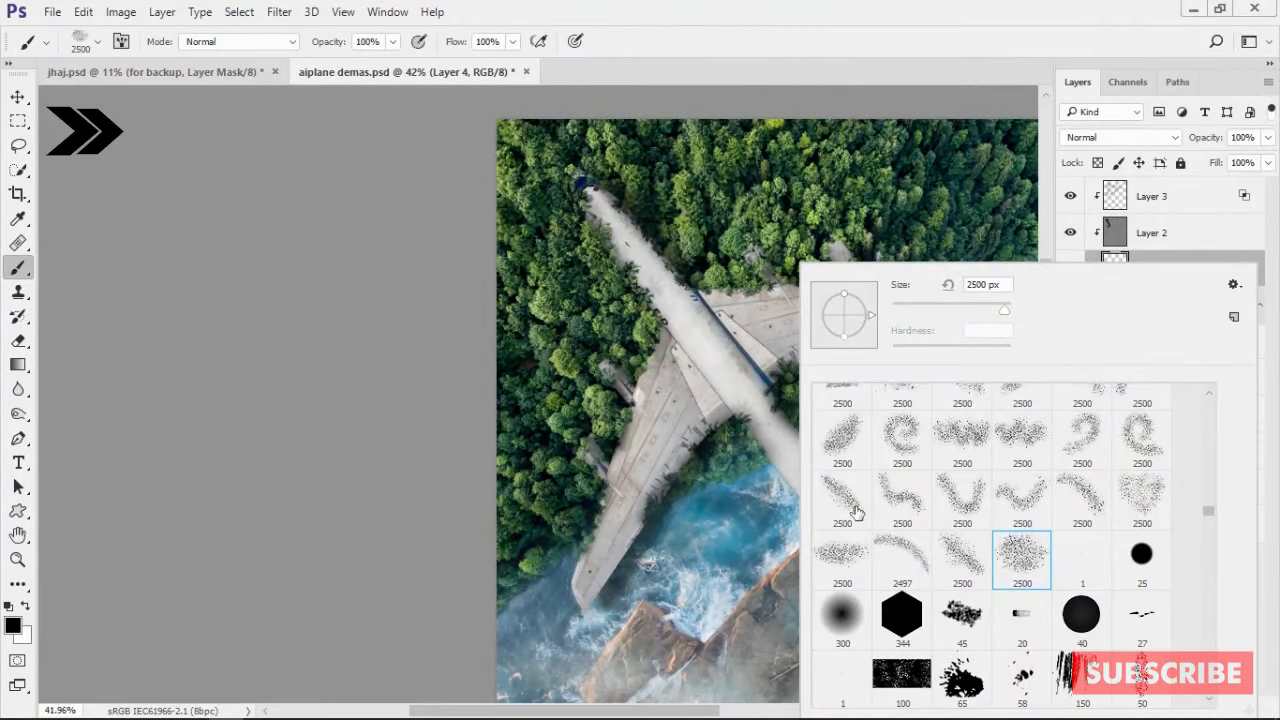
{"action": "left_click", "coordinate": [828, 433]}
{"action": "left_click_drag", "start_coordinate": [715, 430], "coordinate": [505, 446]}
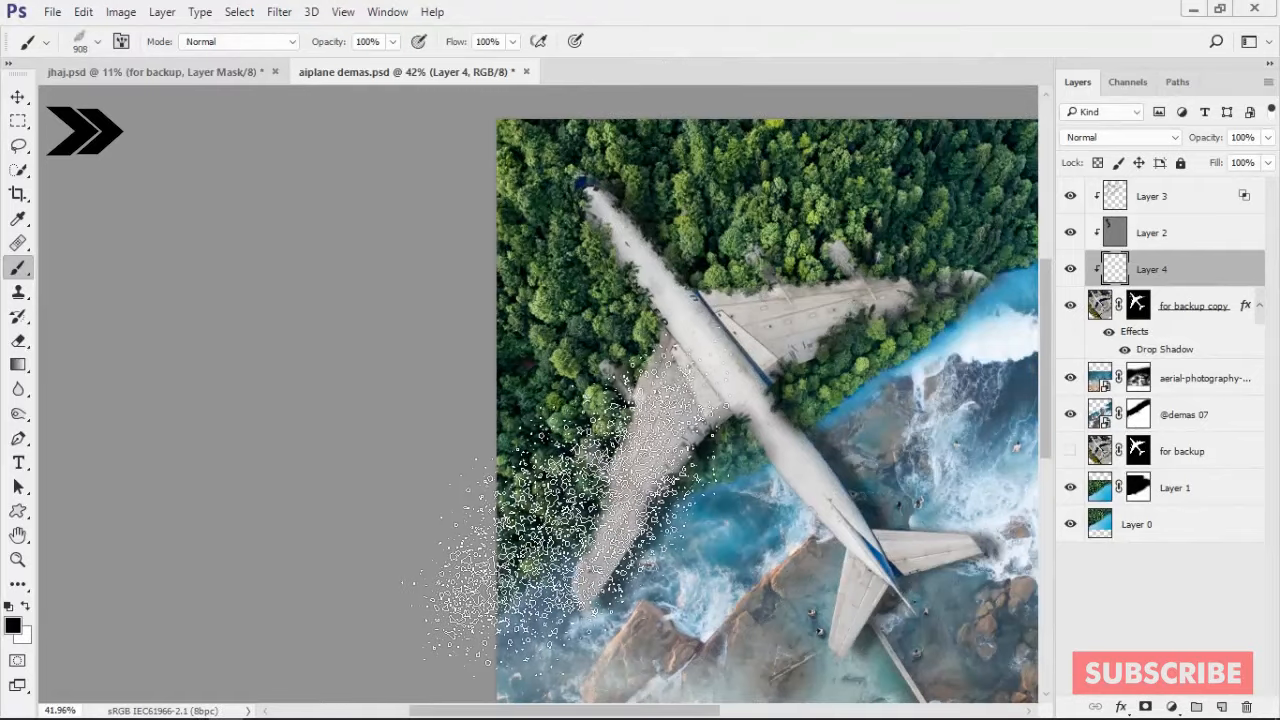
Try stamping the slanted particle brush at 3124 px over the plane and undo it
{"action": "mouse_move", "coordinate": [560, 505]}
{"action": "left_mouse_down"}
{"action": "mouse_move", "coordinate": [540, 512]}
{"action": "mouse_move", "coordinate": [1003, 474]}
{"action": "left_mouse_up"}
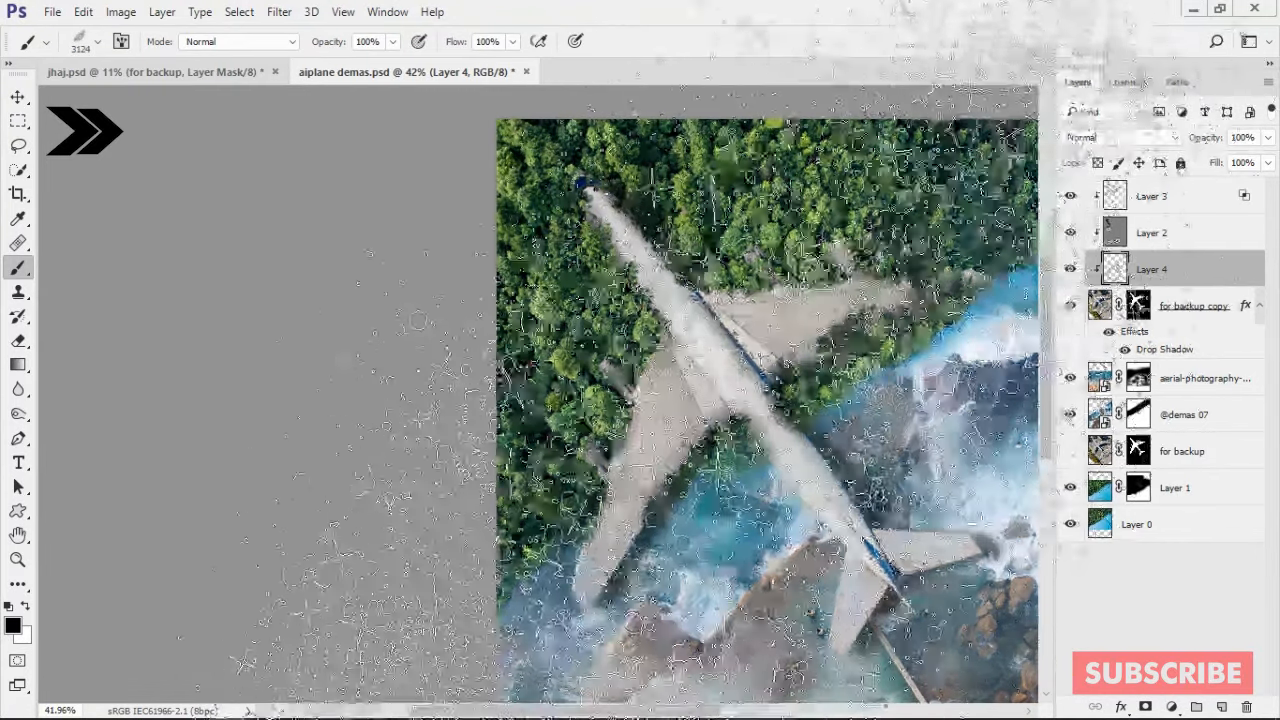
{"action": "left_click", "coordinate": [695, 445]}
{"action": "key", "text": "ctrl+z"}
Reduce the particle brush to 775 px and stamp black dust onto the lower-left wing on Layer 4
{"action": "left_click_drag", "start_coordinate": [699, 479], "coordinate": [426, 468]}
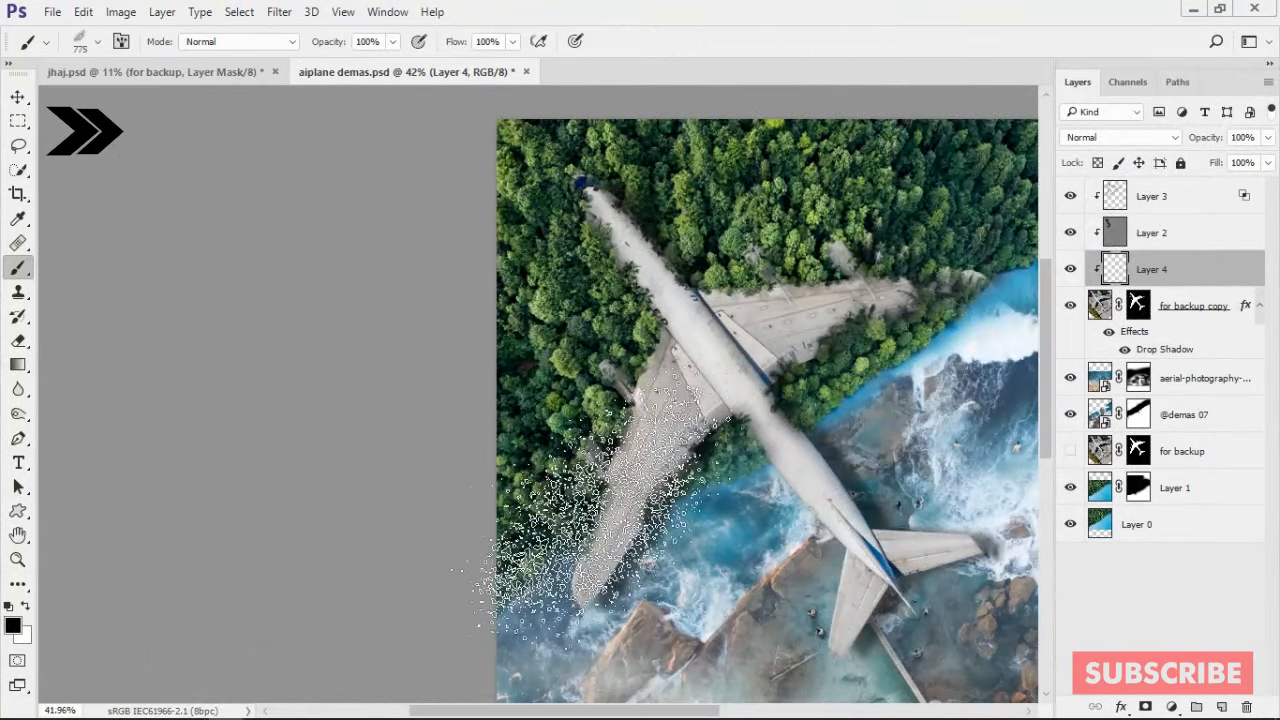
{"action": "left_click", "coordinate": [590, 505]}
Set the wavy particle brush to 952 px and stamp black dust over the front fuselage and upper wing on Layer 5
{"action": "scroll", "coordinate": [700, 375], "scroll_direction": "down", "scroll_amount": 4}
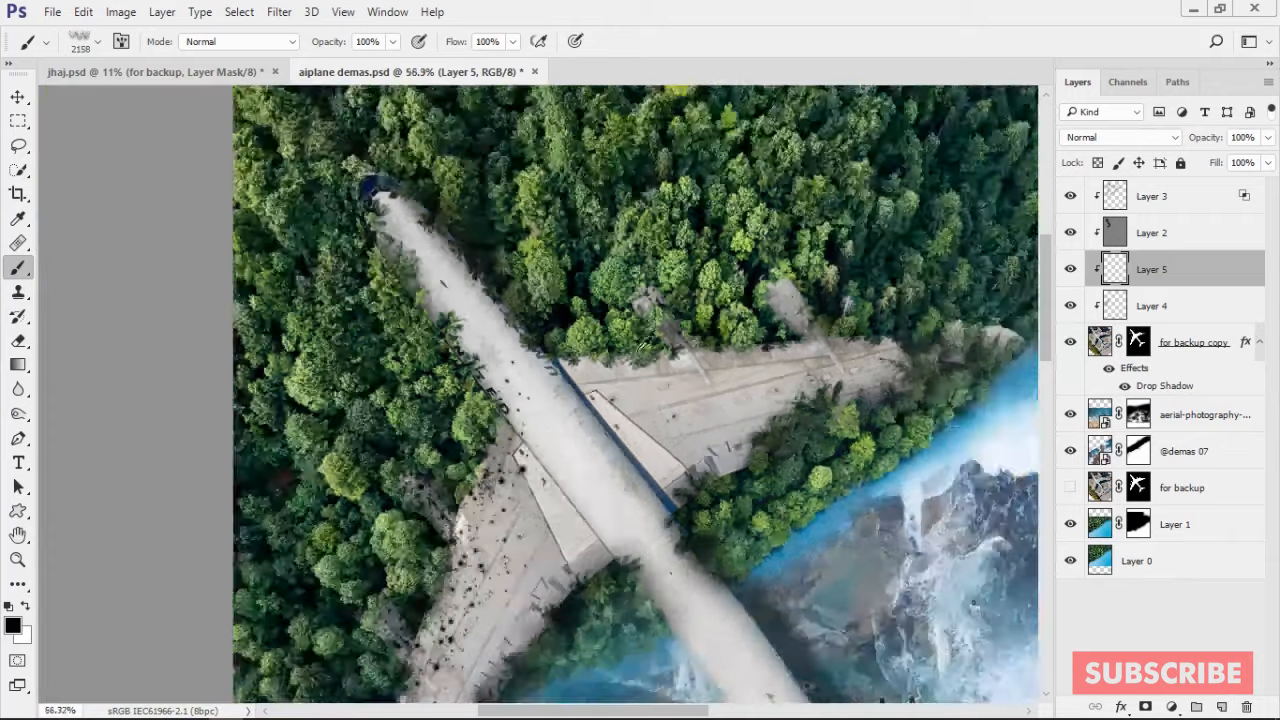
{"action": "mouse_move", "coordinate": [694, 310]}
{"action": "left_mouse_down"}
{"action": "mouse_move", "coordinate": [632, 320]}
{"action": "mouse_move", "coordinate": [684, 320]}
{"action": "left_mouse_up"}
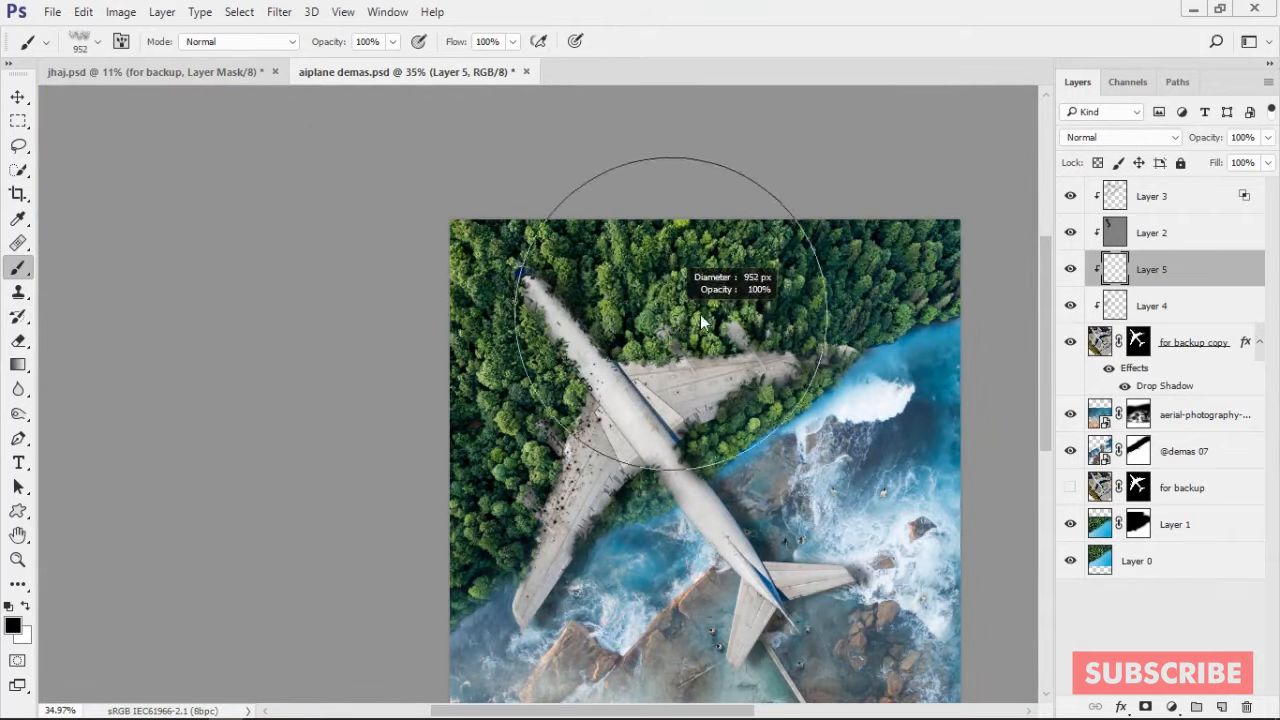
{"action": "left_click", "coordinate": [691, 315]}
Examine the dust coverage on the fuselage and wings, comparing the plane with and without Layer 5 and Layer 4
{"action": "scroll", "coordinate": [768, 425], "scroll_direction": "up", "scroll_amount": 9}
{"action": "scroll", "coordinate": [776, 484], "scroll_direction": "down", "scroll_amount": 10}
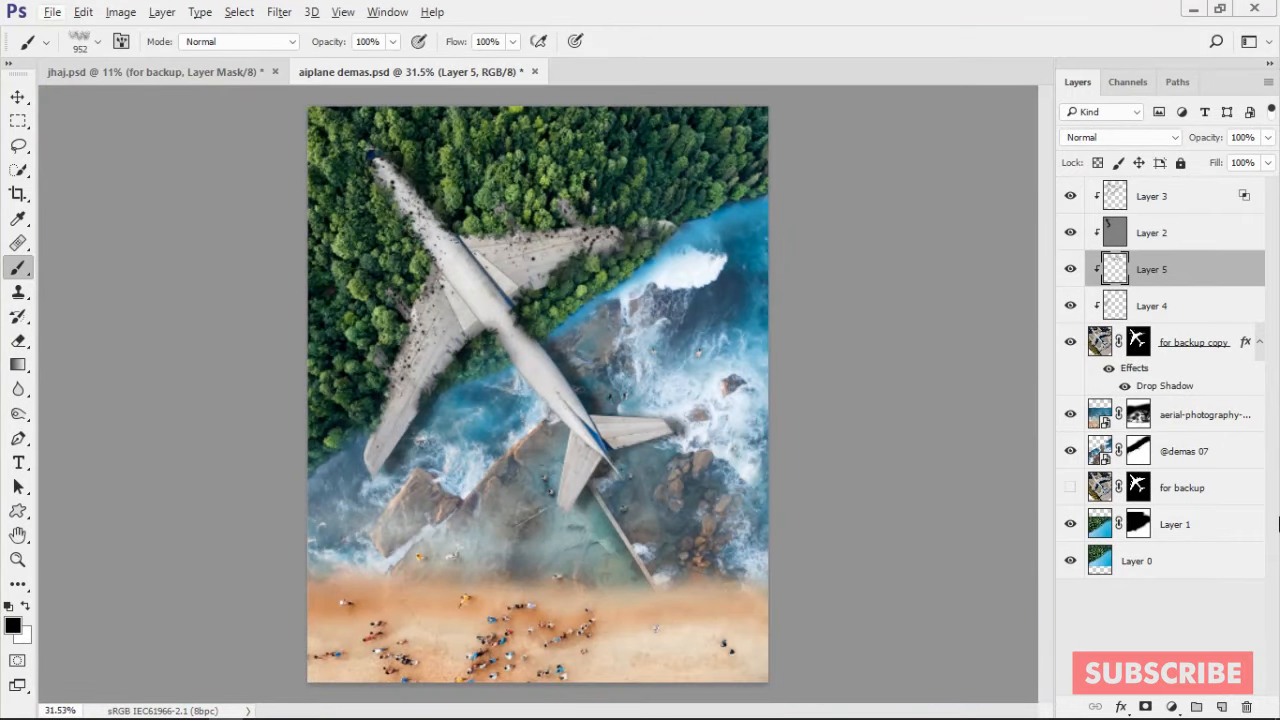
{"action": "scroll", "coordinate": [234, 272], "scroll_direction": "up", "scroll_amount": 10}
{"action": "left_click_drag", "start_coordinate": [663, 335], "coordinate": [529, 453]}
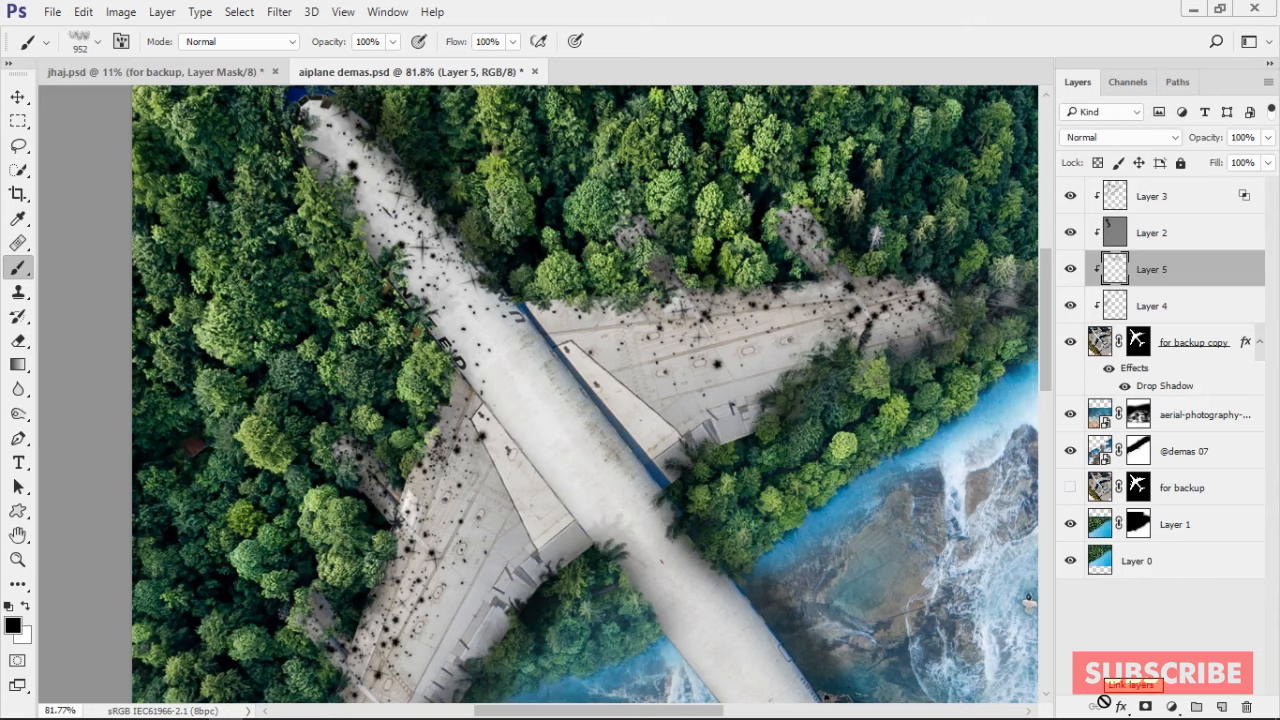
{"action": "left_click_drag", "start_coordinate": [1070, 271], "coordinate": [1073, 302]}
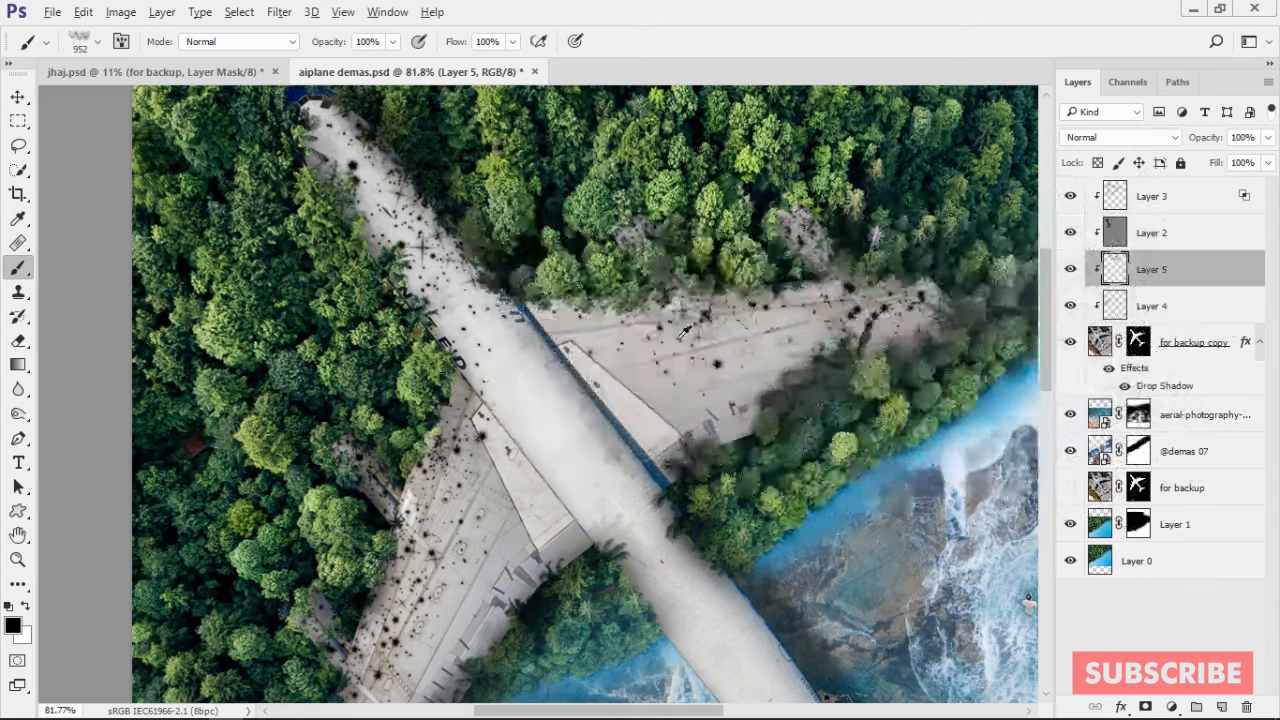
{"action": "scroll", "coordinate": [684, 332], "scroll_direction": "down", "scroll_amount": 11}
{"action": "scroll", "coordinate": [600, 400], "scroll_direction": "up", "scroll_amount": 7}
{"action": "left_click_drag", "start_coordinate": [607, 410], "coordinate": [621, 456]}
{"action": "scroll", "coordinate": [621, 456], "scroll_direction": "down", "scroll_amount": 3}
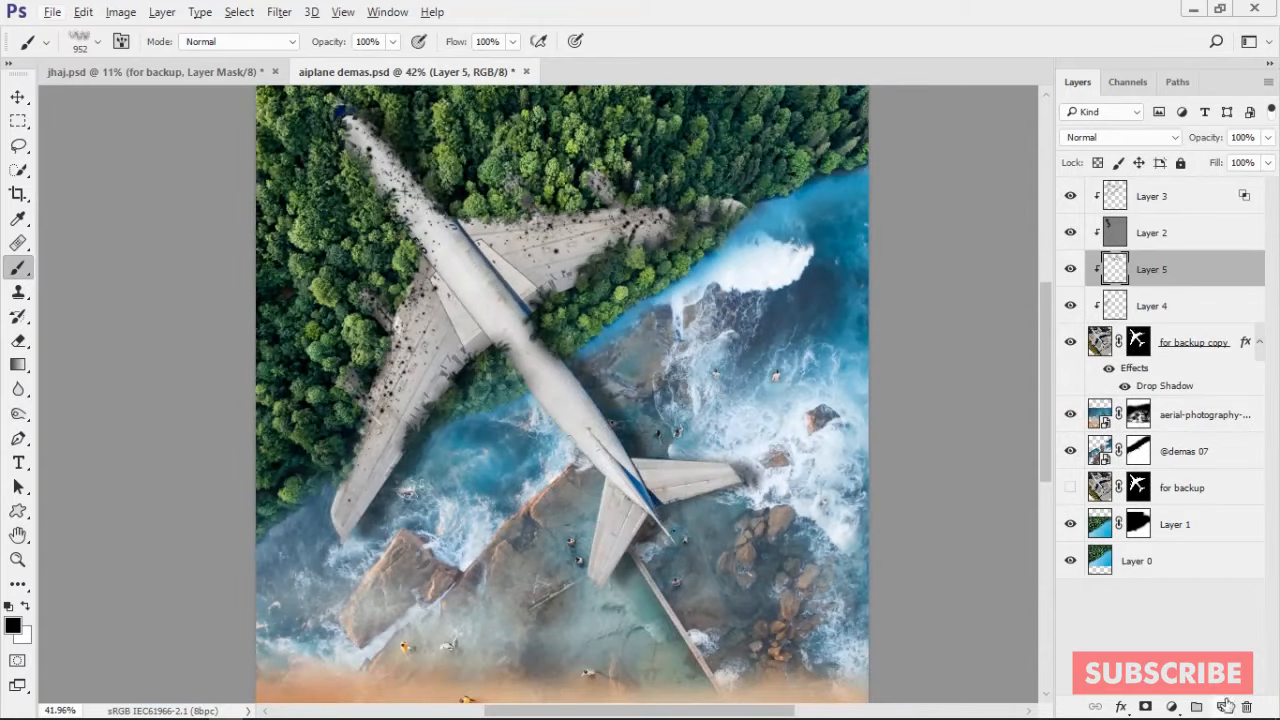
Add a new layer above Layer 5 for the tail dust and reduce the particle brush to 705 px
{"action": "left_click", "coordinate": [1226, 706]}
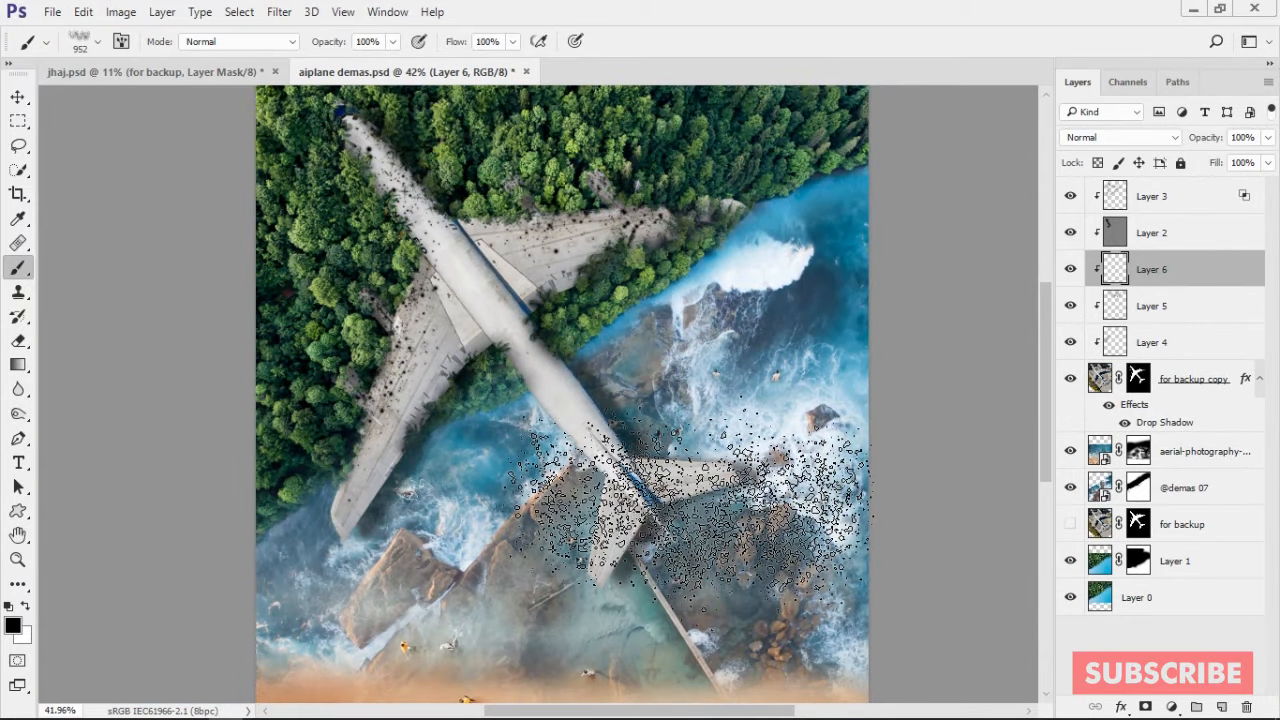
{"action": "scroll", "coordinate": [688, 430], "scroll_direction": "up", "scroll_amount": 7}
{"action": "left_click_drag", "start_coordinate": [688, 430], "coordinate": [695, 479]}
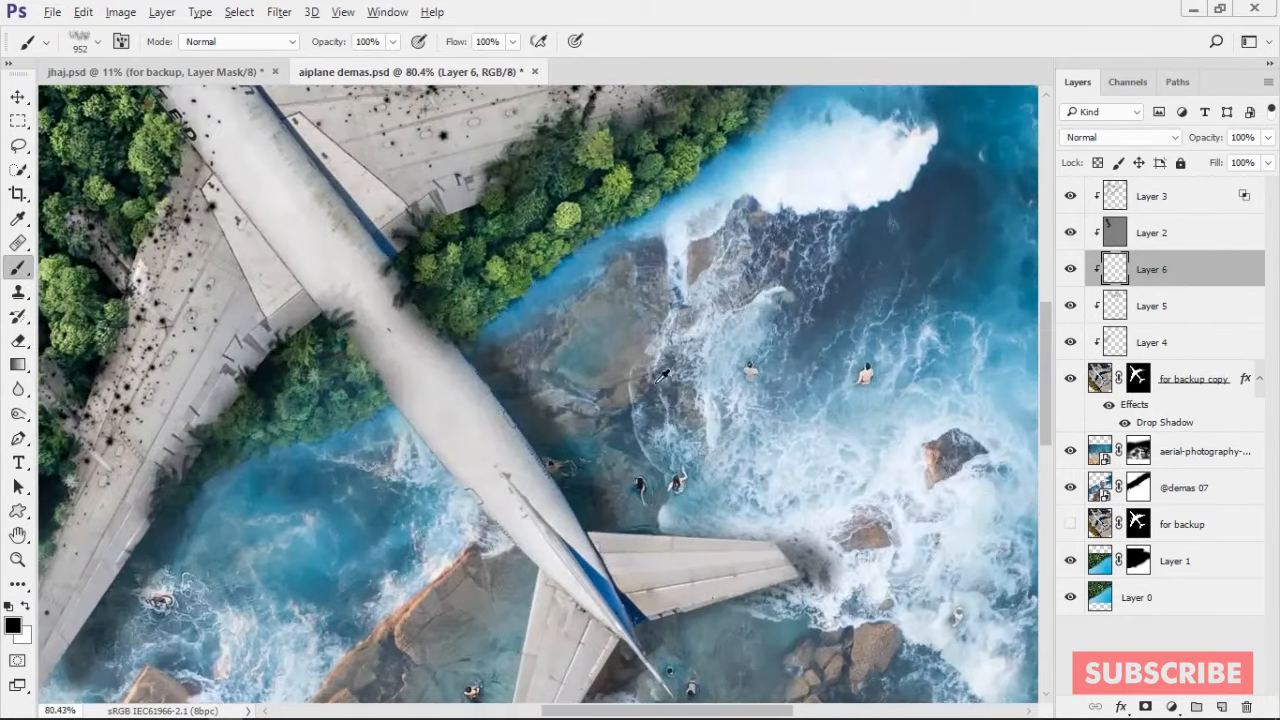
{"action": "key", "text": "bracketleft"}
{"action": "key", "text": "bracketleft"}
{"action": "key", "text": "bracketleft"}
{"action": "left_click_drag", "start_coordinate": [575, 380], "coordinate": [605, 438]}
{"action": "left_click_drag", "start_coordinate": [515, 405], "coordinate": [465, 379]}
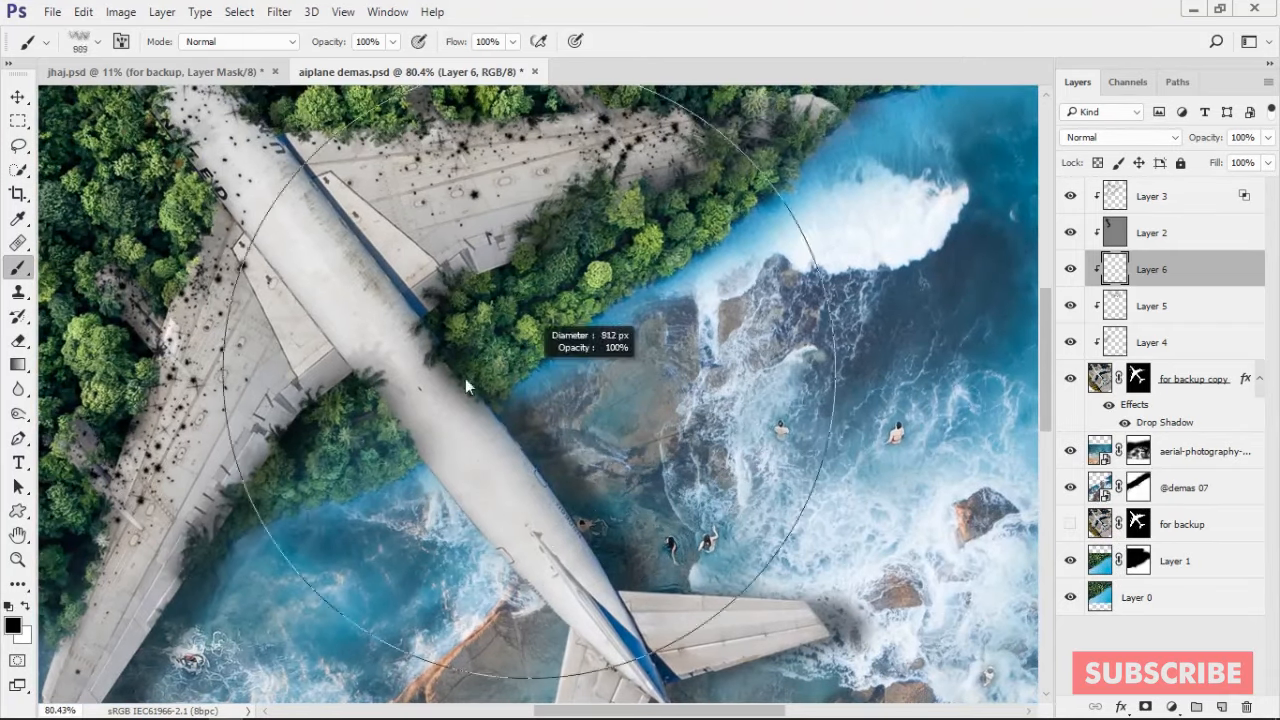
{"action": "scroll", "coordinate": [480, 405], "scroll_direction": "down", "scroll_amount": 8}
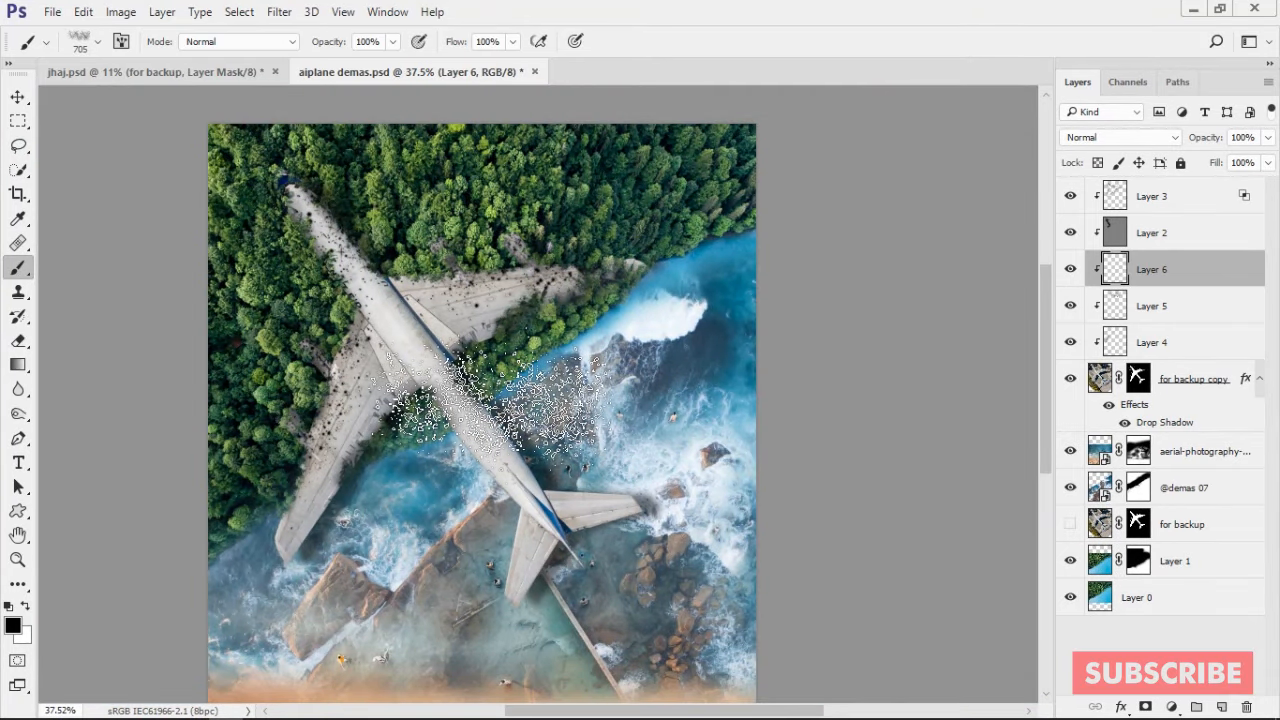
Try stamping the particle brush at 705 px and 988 px around the rear fuselage and tail, undoing each stamp
{"action": "scroll", "coordinate": [535, 362], "scroll_direction": "up", "scroll_amount": 6}
{"action": "left_click_drag", "start_coordinate": [674, 550], "coordinate": [672, 361]}
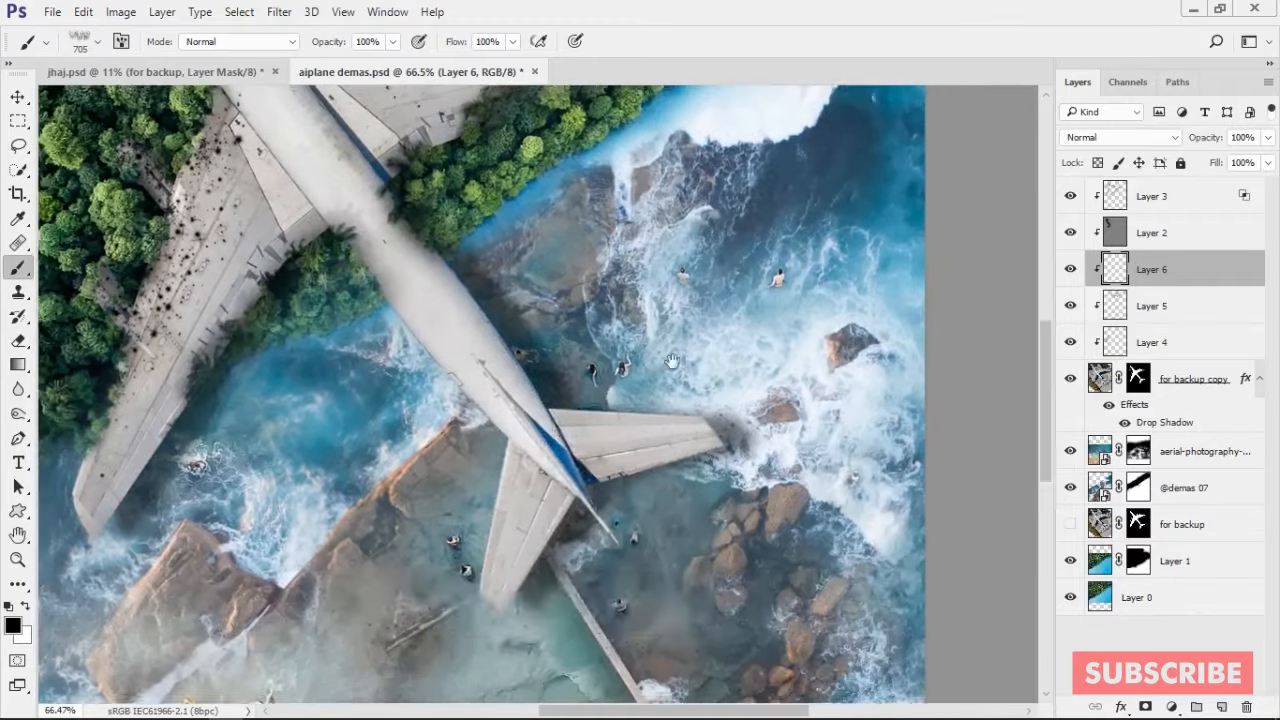
{"action": "left_click", "coordinate": [578, 362]}
{"action": "key", "text": "ctrl+z"}
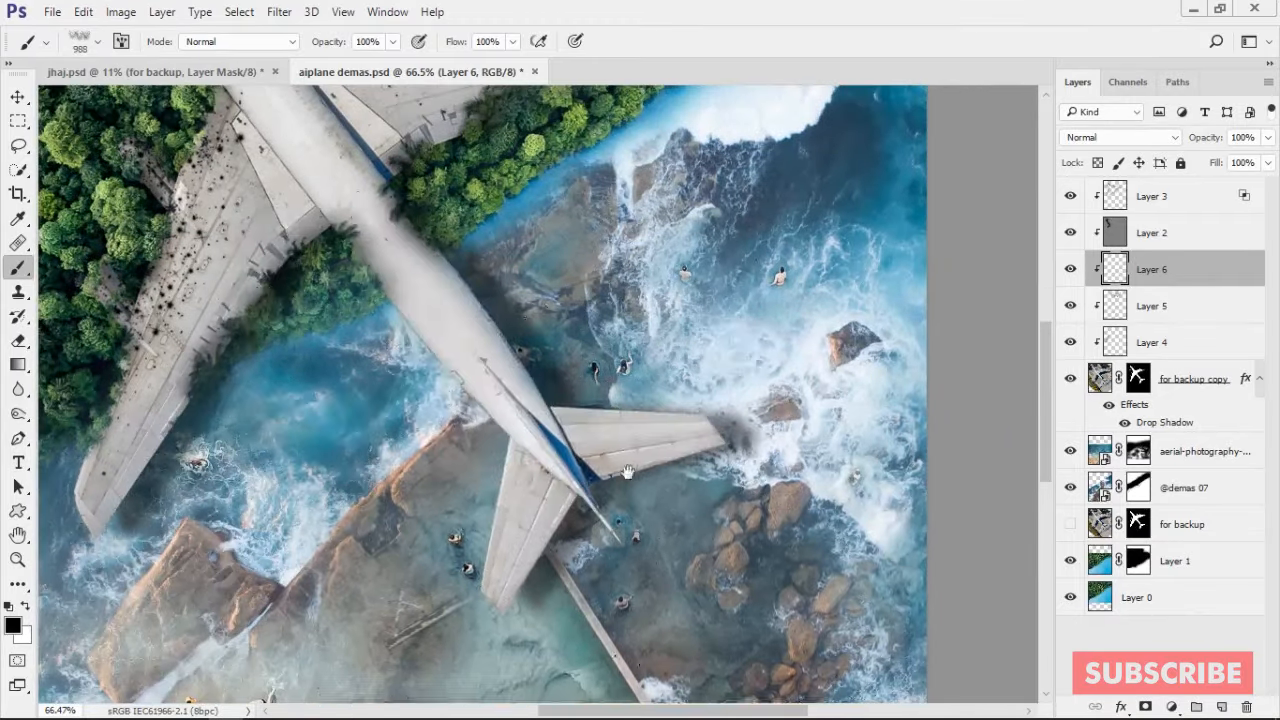
{"action": "left_click_drag", "start_coordinate": [628, 471], "coordinate": [569, 357]}
{"action": "left_click", "coordinate": [540, 385]}
{"action": "key", "text": "ctrl+z"}
Set the particle brush to 751 px and stamp black dust onto the plane's tail on Layer 6
{"action": "left_click_drag", "start_coordinate": [540, 501], "coordinate": [416, 506]}
{"action": "left_click", "coordinate": [416, 511]}
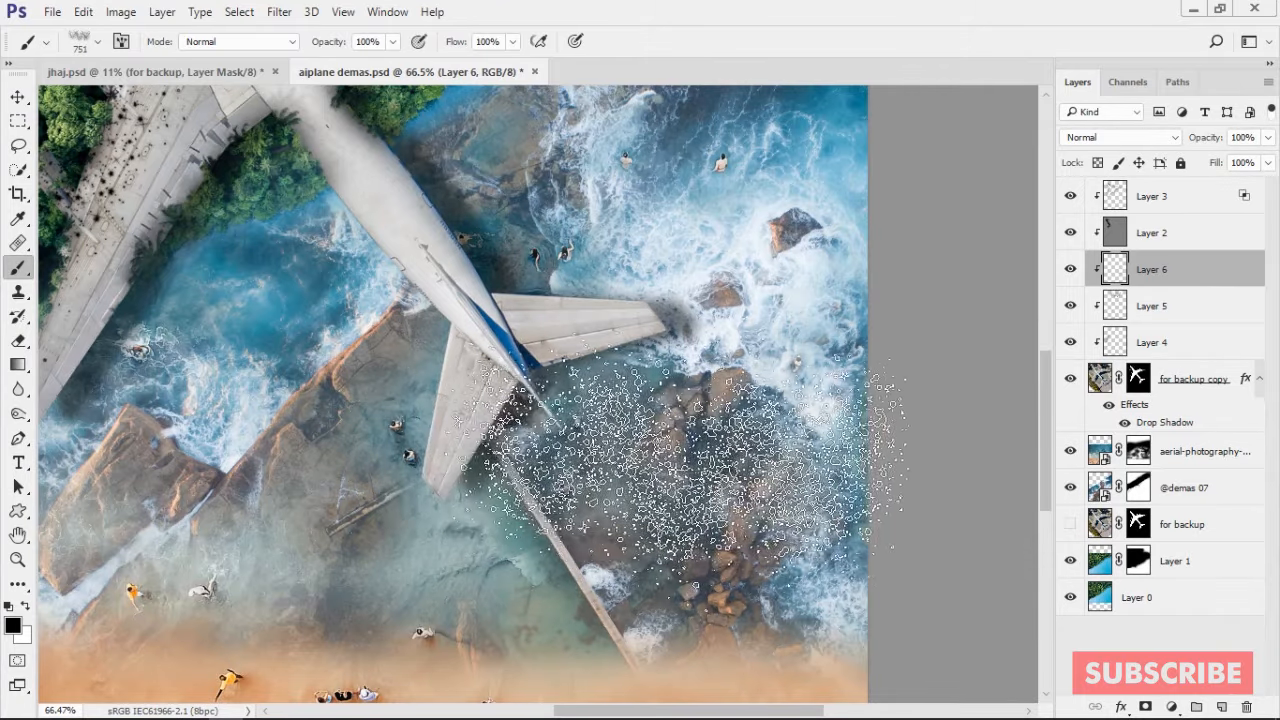
{"action": "scroll", "coordinate": [561, 478], "scroll_direction": "down", "scroll_amount": 4}
{"action": "scroll", "coordinate": [562, 484], "scroll_direction": "up", "scroll_amount": 5}
{"action": "scroll", "coordinate": [562, 484], "scroll_direction": "up", "scroll_amount": 5}
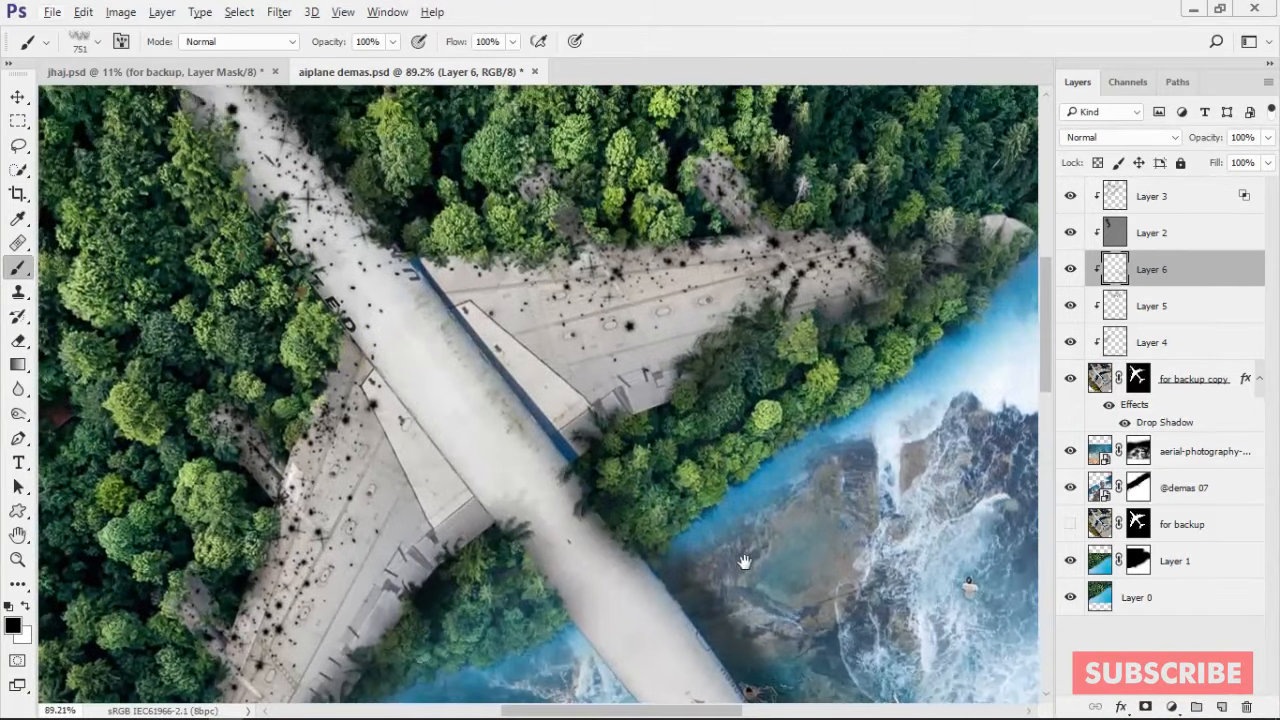
{"action": "scroll", "coordinate": [562, 484], "scroll_direction": "down", "scroll_amount": 8}
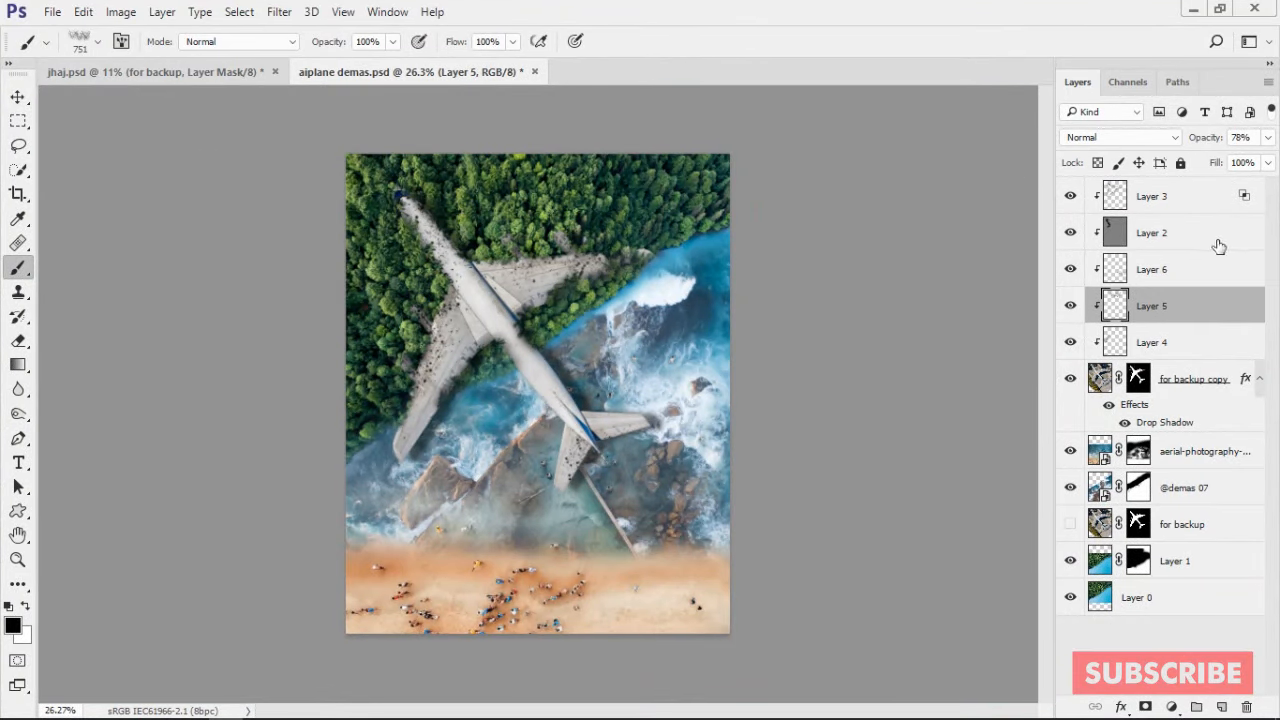
Add a new layer above Layer 4 and stamp black dust onto the rear fuselage with the particle brush at 466 px
{"action": "scroll", "coordinate": [537, 461], "scroll_direction": "up", "scroll_amount": 3}
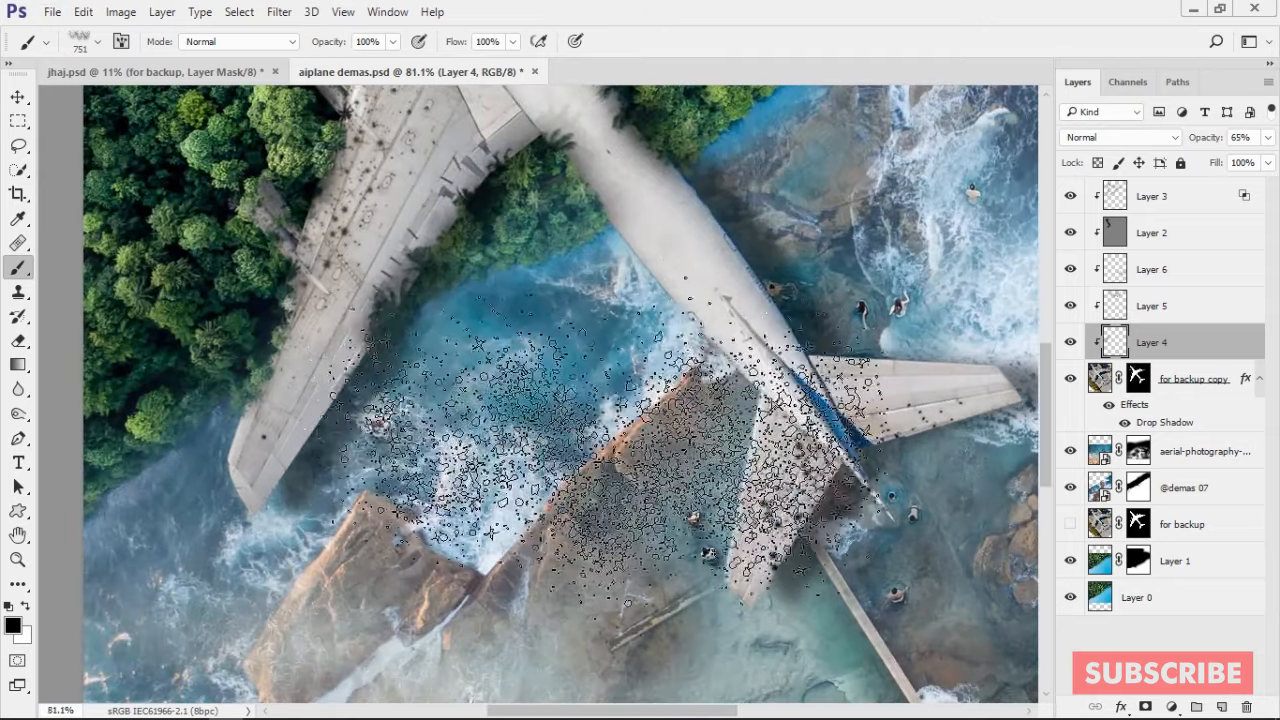
{"action": "scroll", "coordinate": [537, 461], "scroll_direction": "down", "scroll_amount": 3}
{"action": "scroll", "coordinate": [519, 428], "scroll_direction": "up", "scroll_amount": 3}
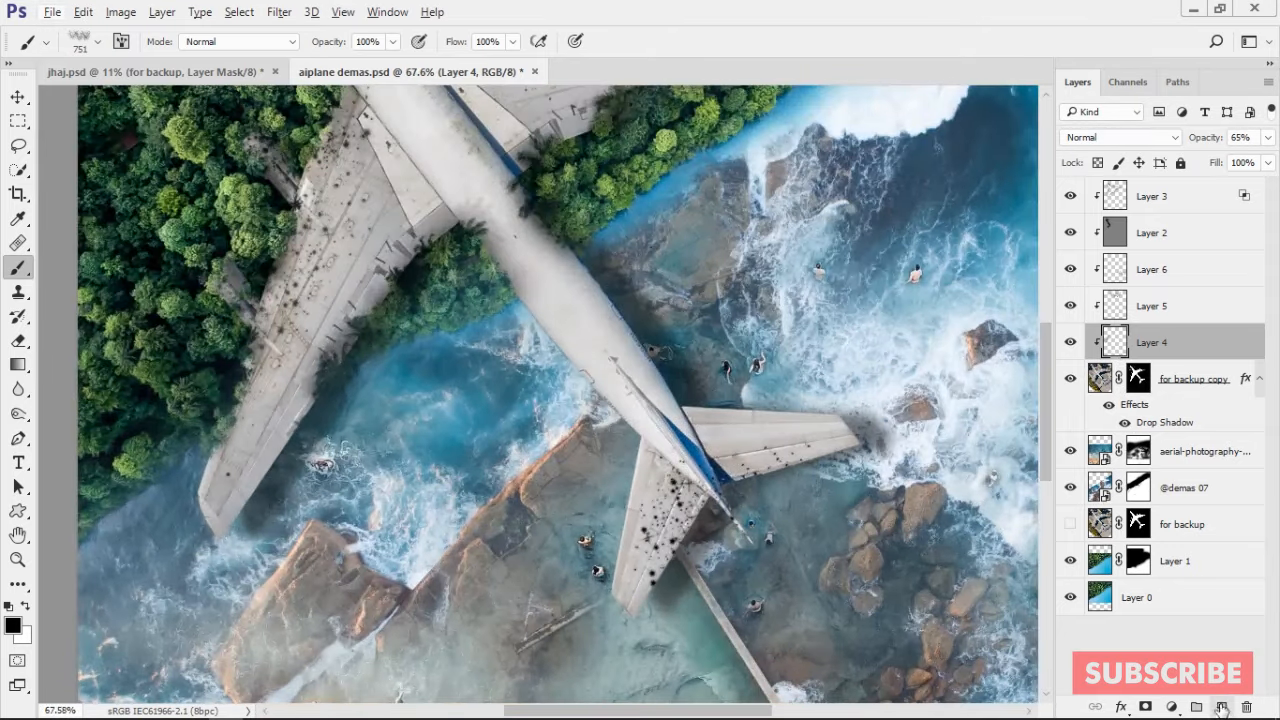
{"action": "key", "text": "ctrl+shift+alt+n"}
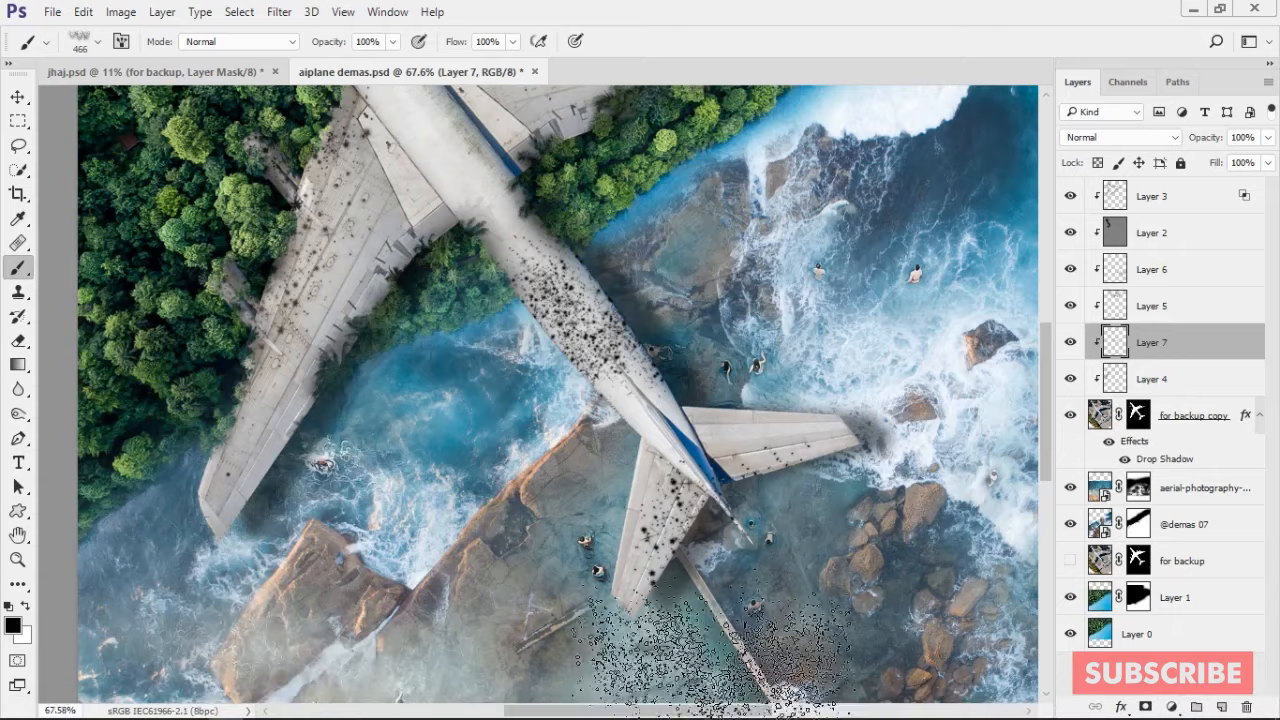
{"action": "scroll", "coordinate": [525, 409], "scroll_direction": "down", "scroll_amount": 3}
Choose the slanted oval particle brush at 2500 px
{"action": "right_click", "coordinate": [670, 402]}
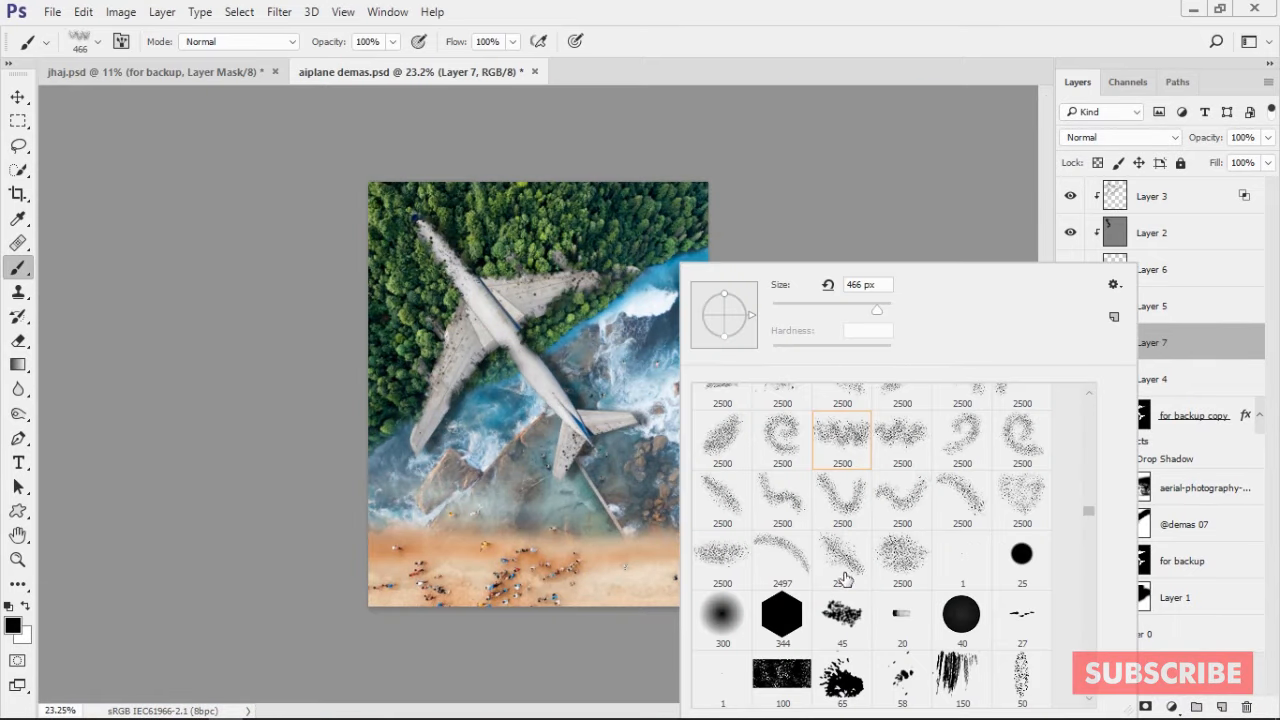
{"action": "left_click", "coordinate": [716, 423]}
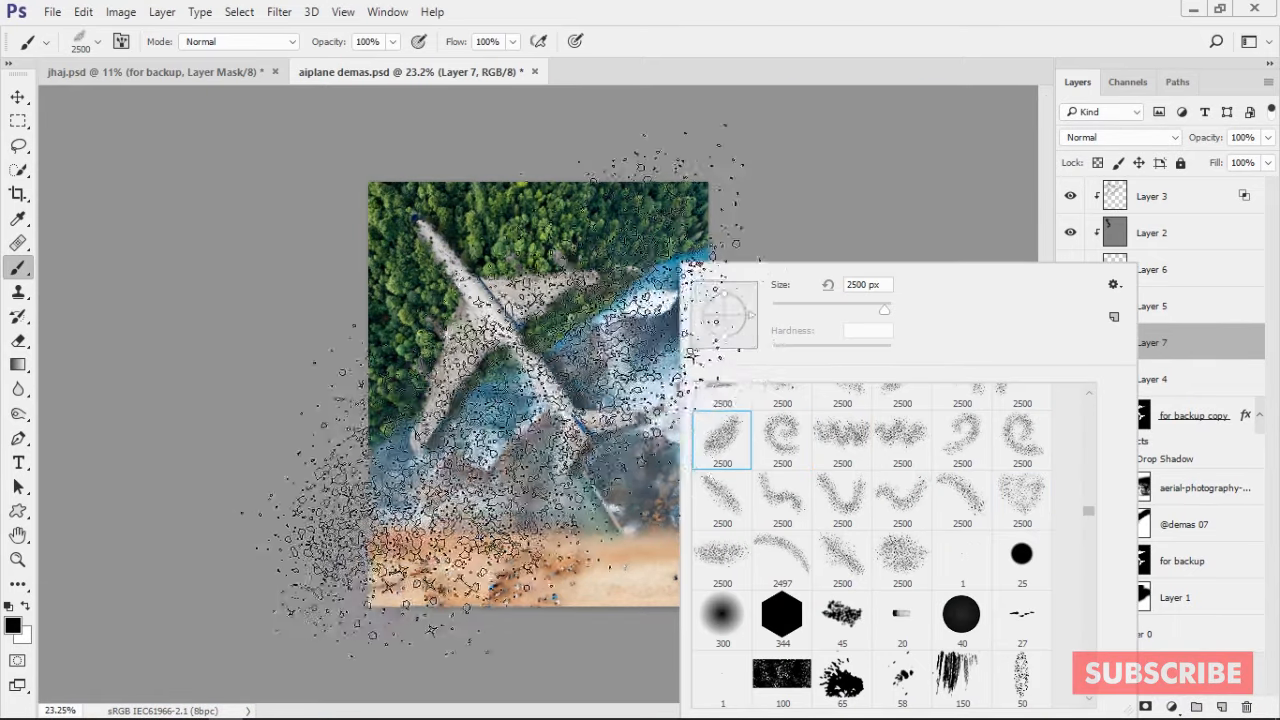
{"action": "key", "text": "Return"}
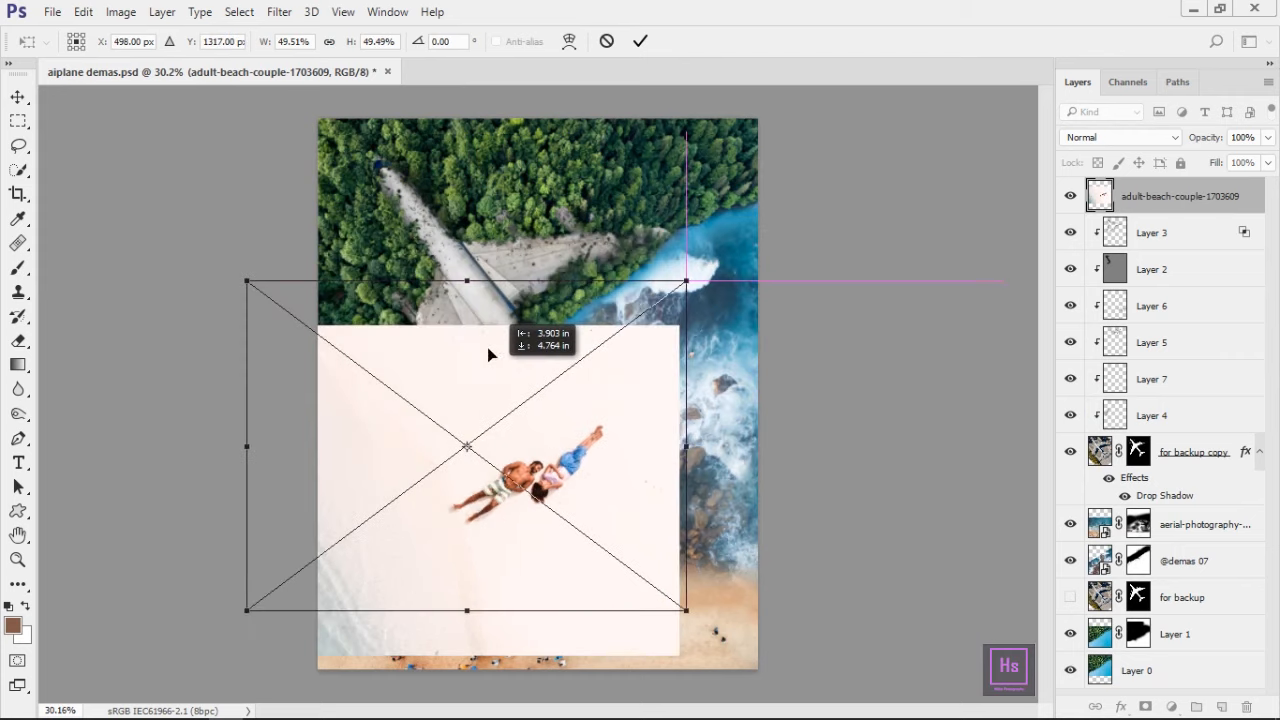
Move the placed adult-beach-couple-1703609 photo over the plane and rotate it to about -45°
{"action": "left_click_drag", "start_coordinate": [488, 350], "coordinate": [459, 310]}
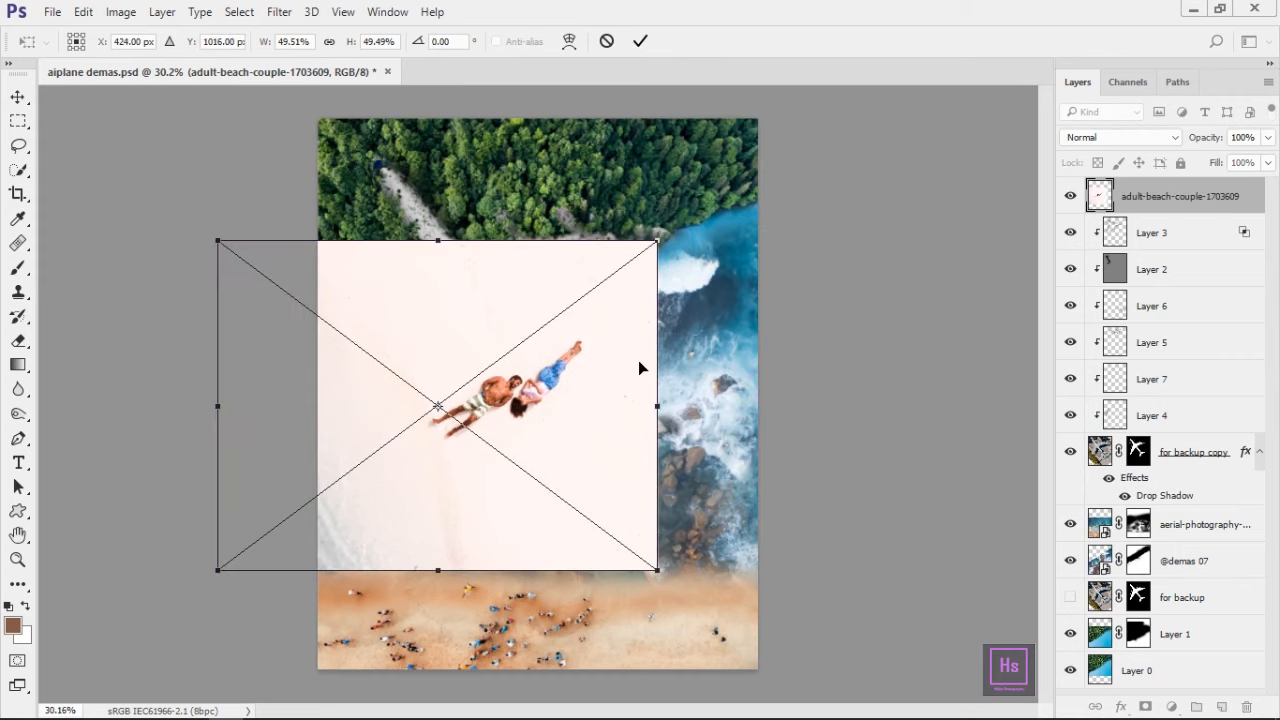
{"action": "left_click_drag", "start_coordinate": [691, 363], "coordinate": [655, 108]}
{"action": "left_click_drag", "start_coordinate": [540, 348], "coordinate": [512, 362]}
{"action": "key", "text": "Return"}
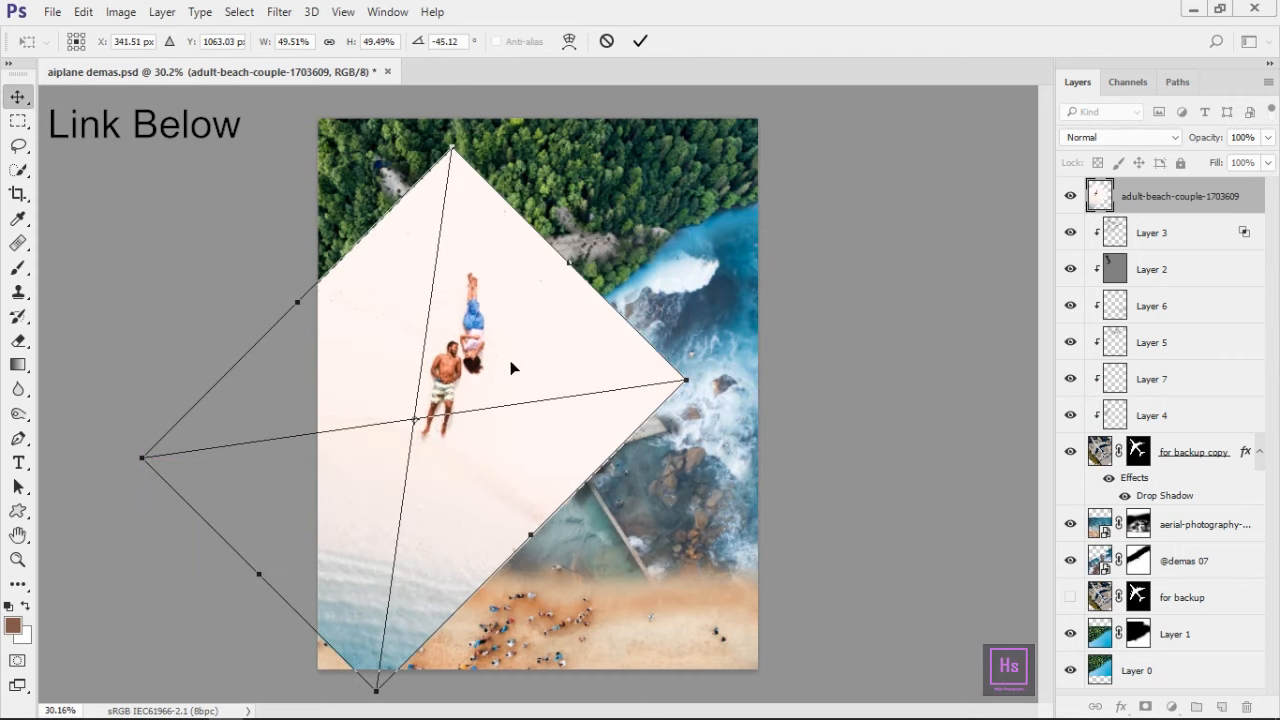
Scale the beach couple photo to about 12%, rotate it to about -88° and place it over the plane's mid-fuselage
{"action": "key", "text": "ctrl+t"}
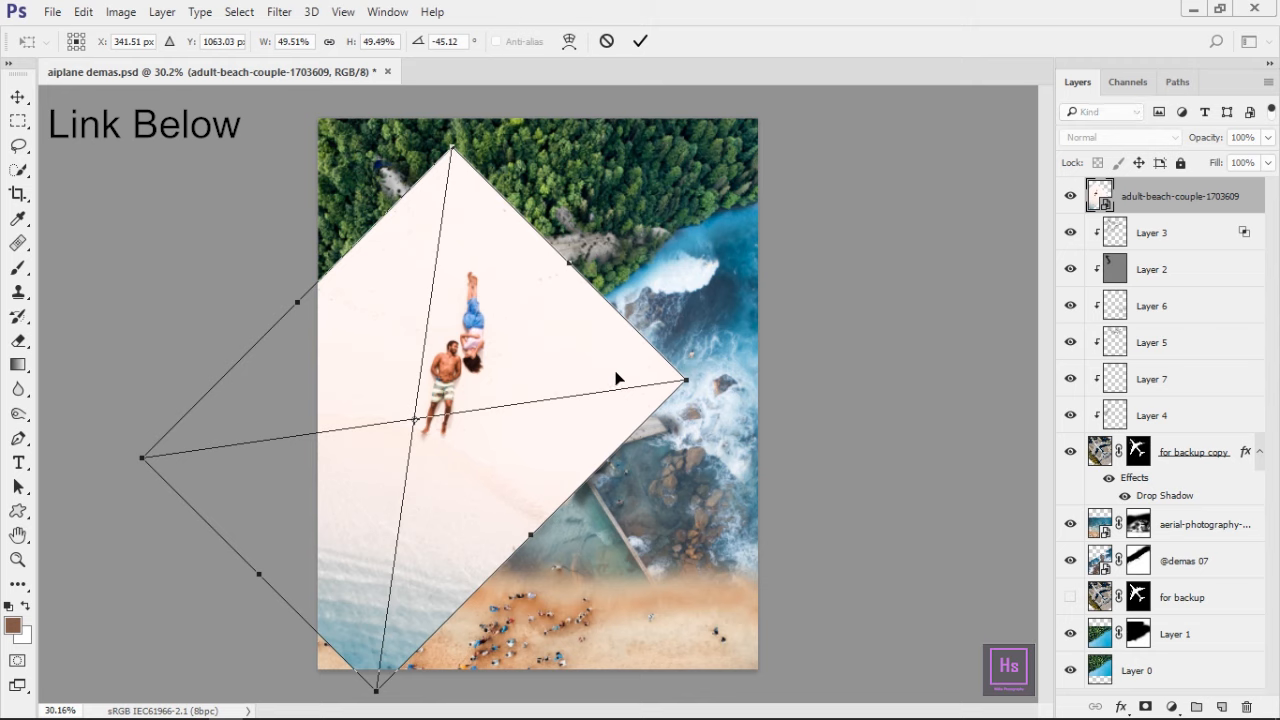
{"action": "left_click_drag", "start_coordinate": [684, 383], "coordinate": [487, 325]}
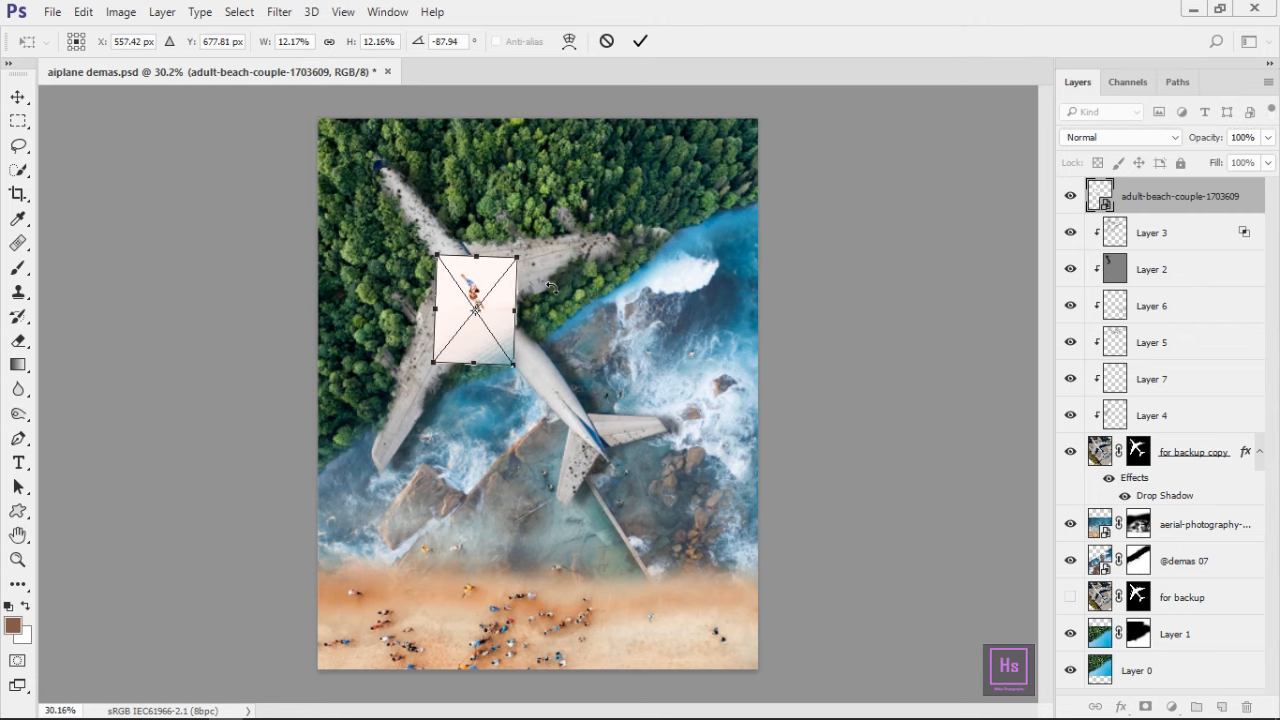
{"action": "scroll", "coordinate": [490, 318], "scroll_direction": "up", "scroll_amount": 9}
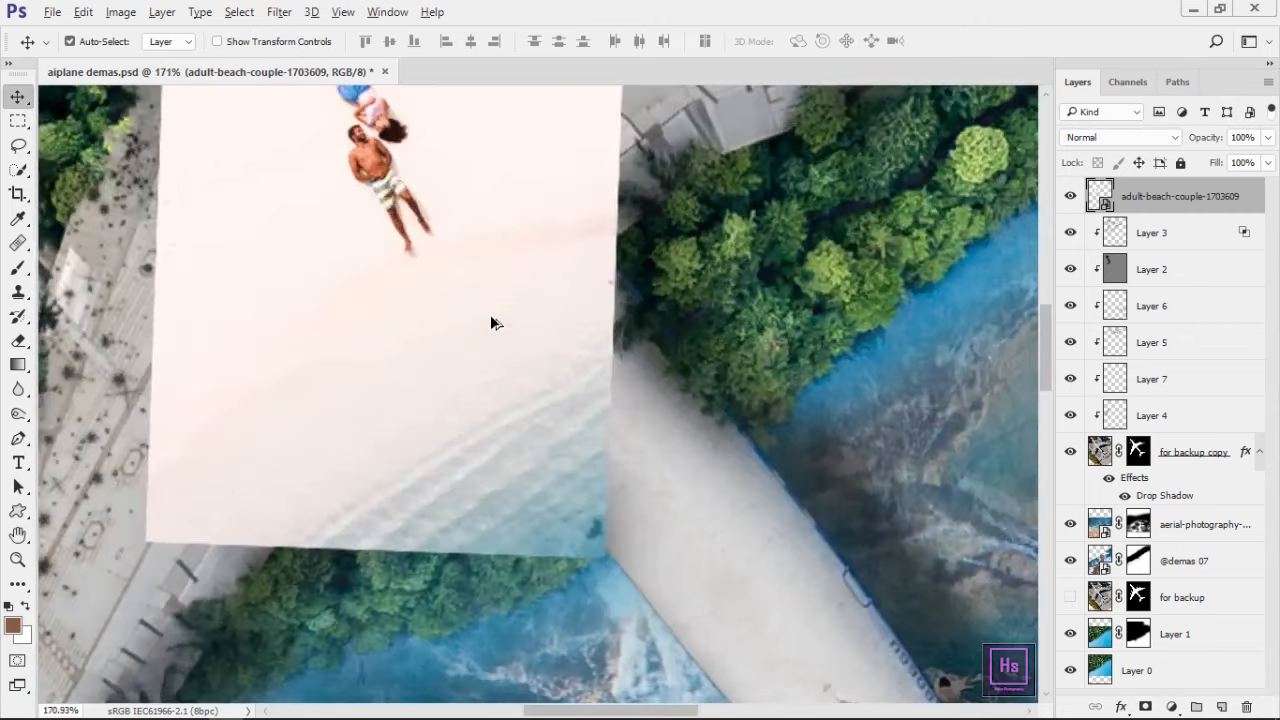
Scale the beach couple photo down further and position the couple on the fuselage between the wings
{"action": "left_click_drag", "start_coordinate": [501, 226], "coordinate": [611, 394]}
{"action": "key", "text": "ctrl+t"}
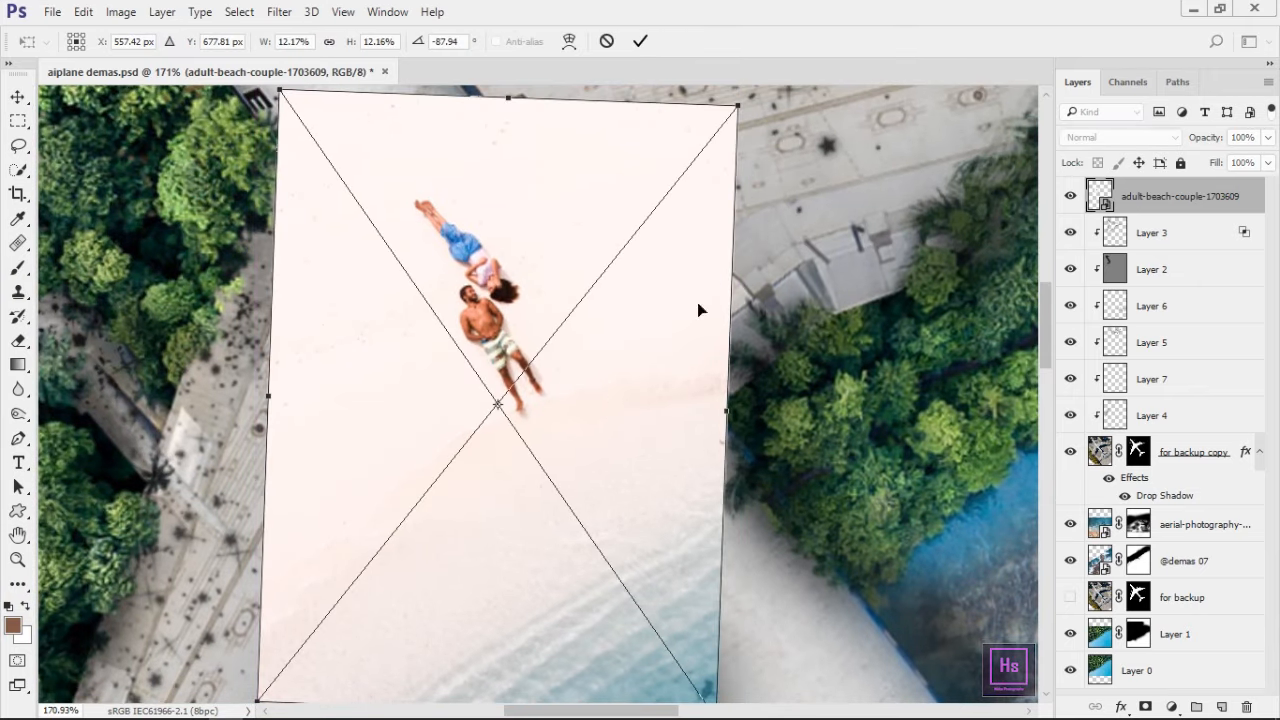
{"action": "left_click_drag", "start_coordinate": [745, 118], "coordinate": [528, 371]}
{"action": "left_click_drag", "start_coordinate": [407, 483], "coordinate": [551, 294]}
{"action": "key", "text": "Return"}
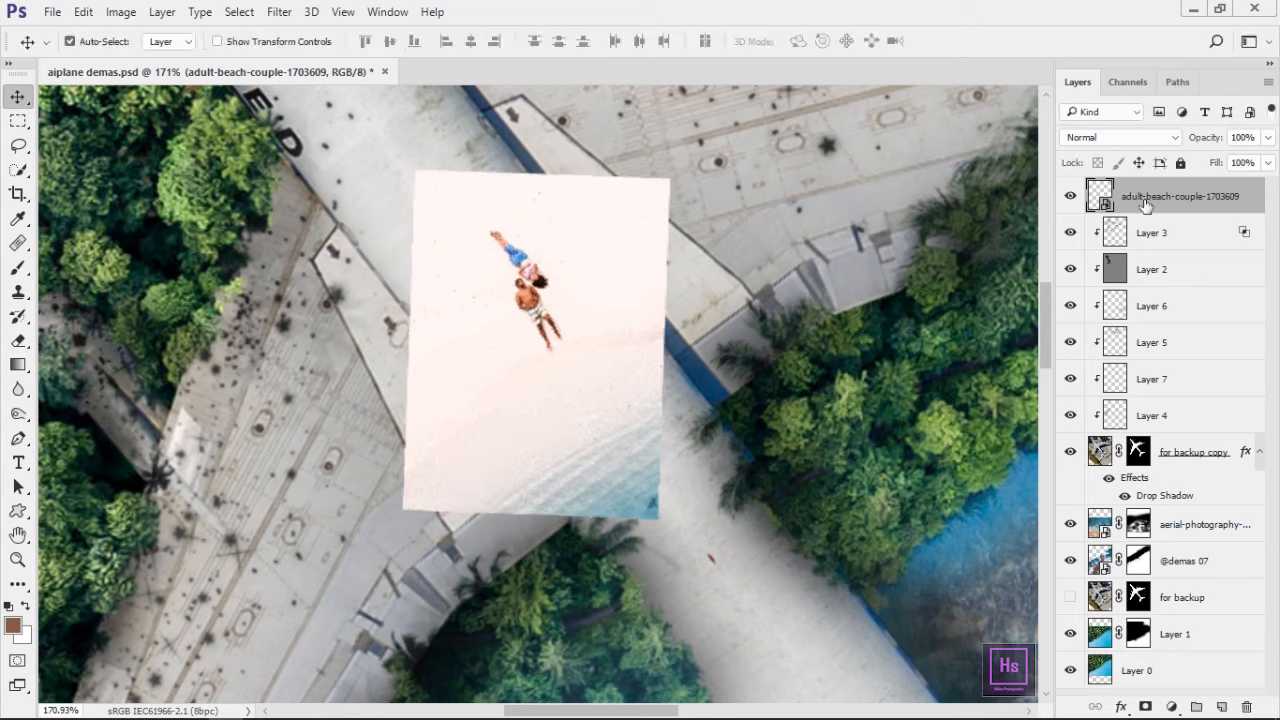
Go through the darkening blend modes on the beach couple layer and set it to Darker Color
{"action": "left_click", "coordinate": [1138, 138]}
{"action": "left_click", "coordinate": [1117, 167]}
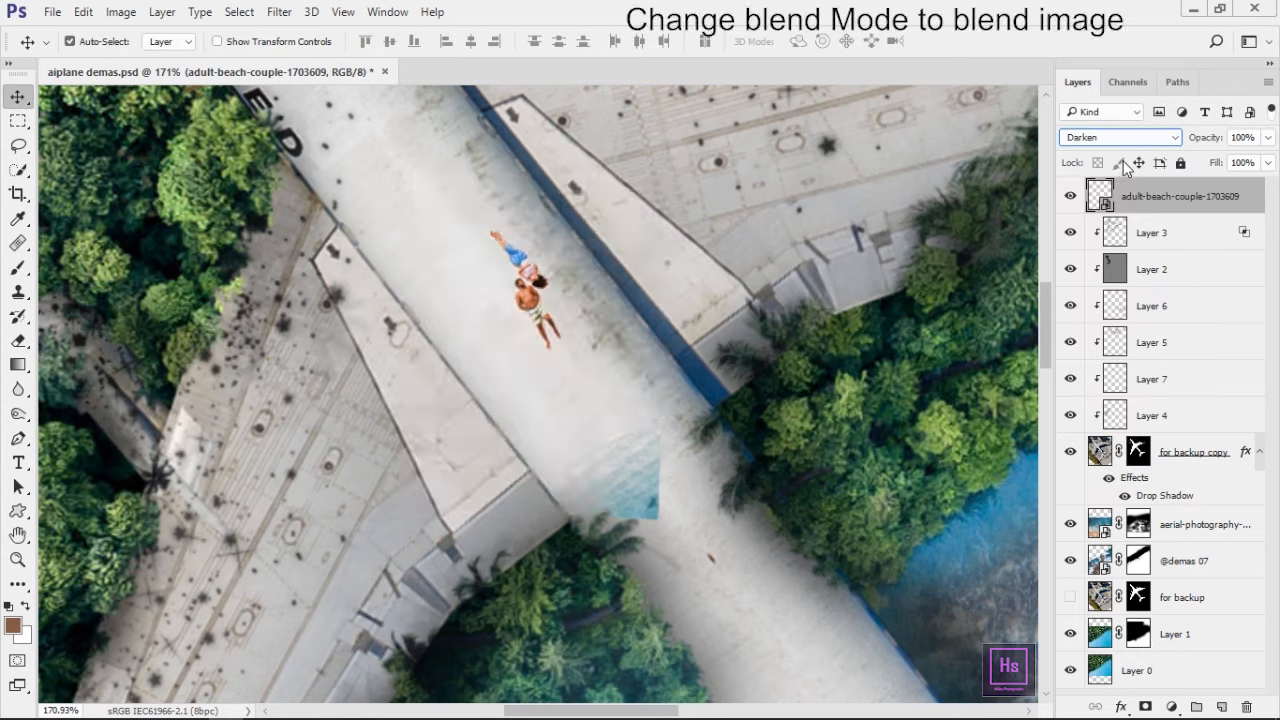
{"action": "key", "text": "Down"}
{"action": "key", "text": "Down"}
{"action": "key", "text": "Down"}
{"action": "key", "text": "Down"}
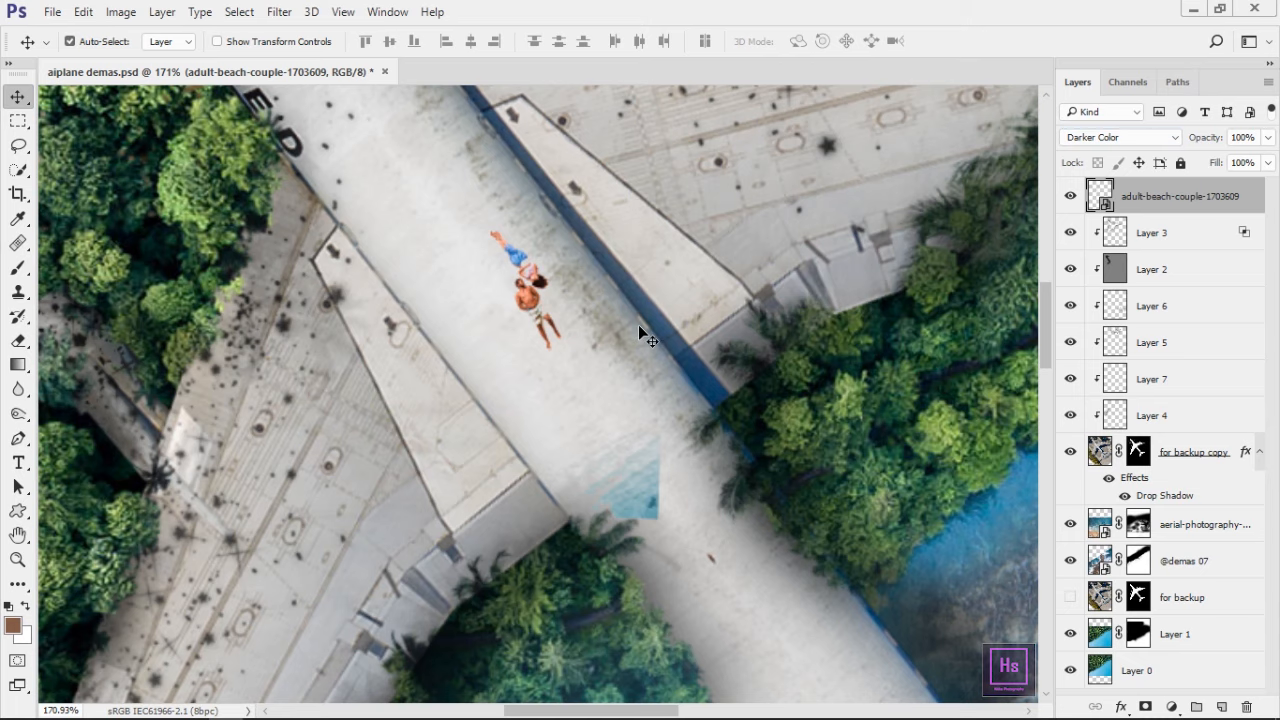
{"action": "scroll", "coordinate": [639, 326], "scroll_direction": "down", "scroll_amount": 5}
{"action": "scroll", "coordinate": [640, 318], "scroll_direction": "up", "scroll_amount": 7}
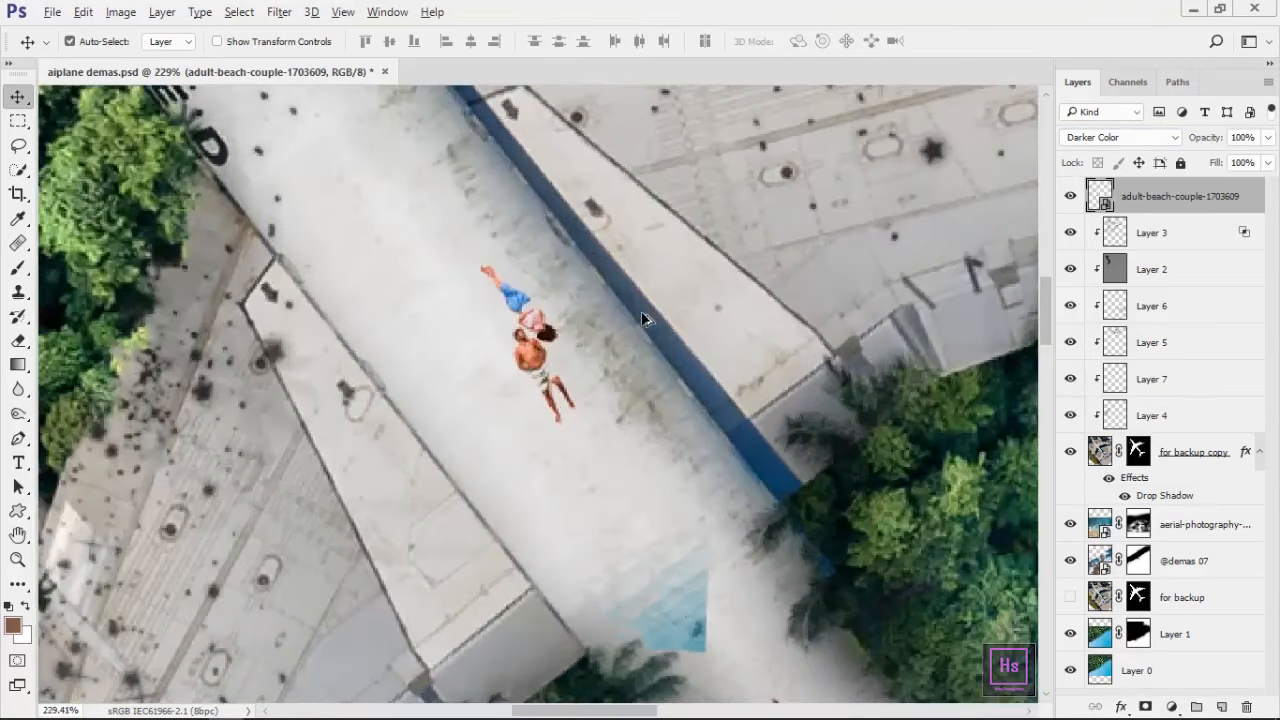
{"action": "left_click_drag", "start_coordinate": [650, 356], "coordinate": [665, 329]}
Go through the lightening, contrast, comparison and component blend modes on the beach couple layer, as far as Luminosity
{"action": "left_click", "coordinate": [1106, 139]}
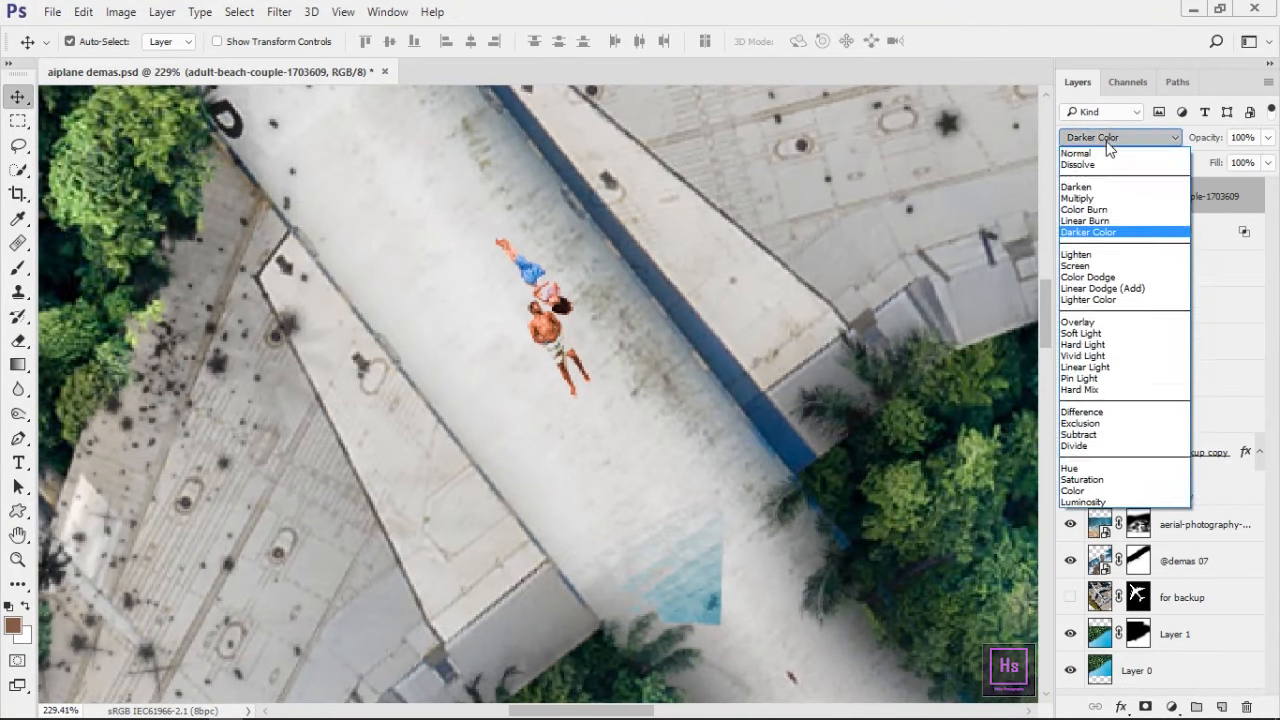
{"action": "left_click", "coordinate": [1106, 141]}
{"action": "key", "text": "Down"}
{"action": "key", "text": "Down"}
{"action": "key", "text": "Down"}
{"action": "key", "text": "Down"}
{"action": "key", "text": "Down"}
{"action": "key", "text": "Down"}
{"action": "key", "text": "Down"}
{"action": "key", "text": "Down"}
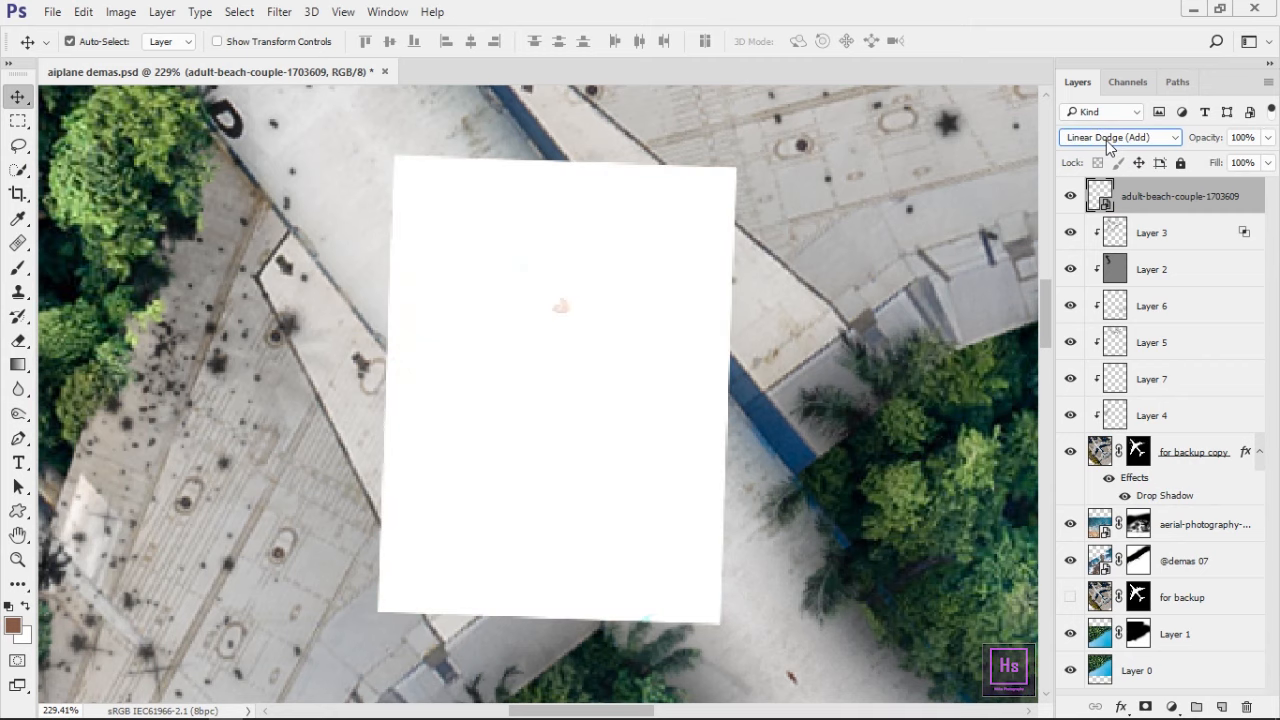
{"action": "key", "text": "Down"}
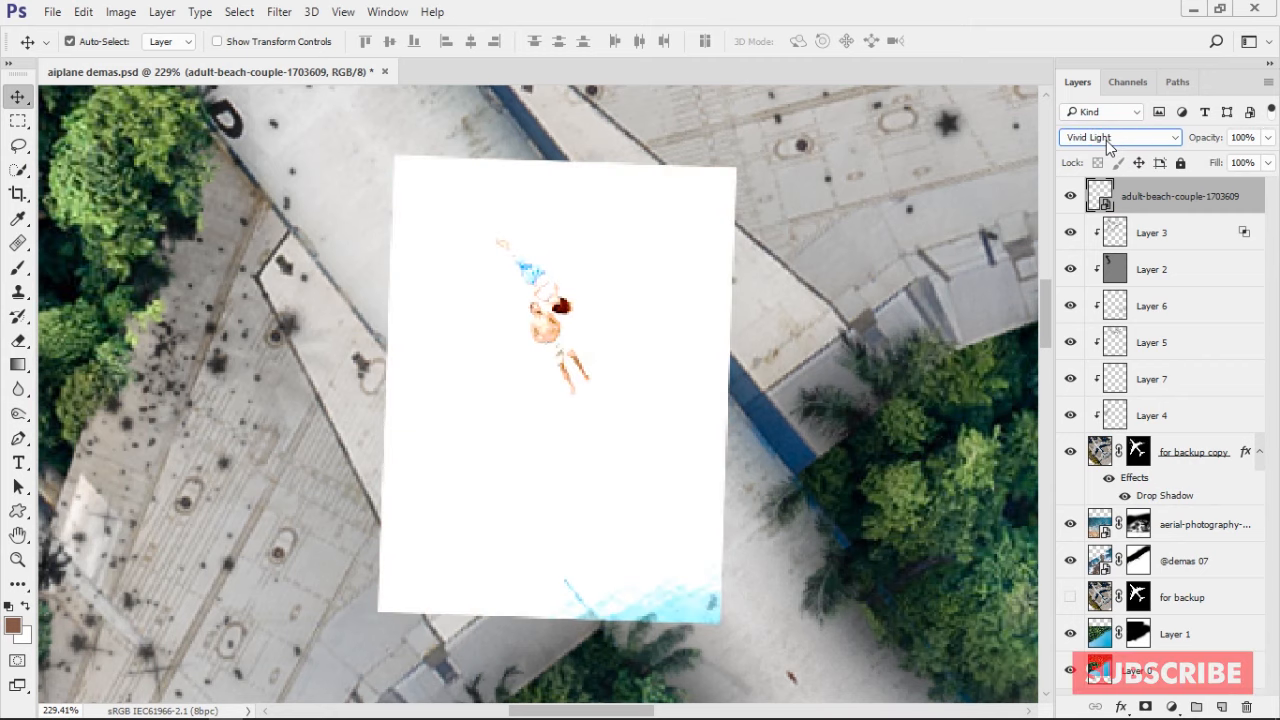
{"action": "key", "text": "Down"}
{"action": "key", "text": "Down"}
{"action": "key", "text": "Down"}
{"action": "key", "text": "Down"}
{"action": "key", "text": "Down"}
{"action": "key", "text": "Down"}
{"action": "key", "text": "Down"}
{"action": "key", "text": "Down"}
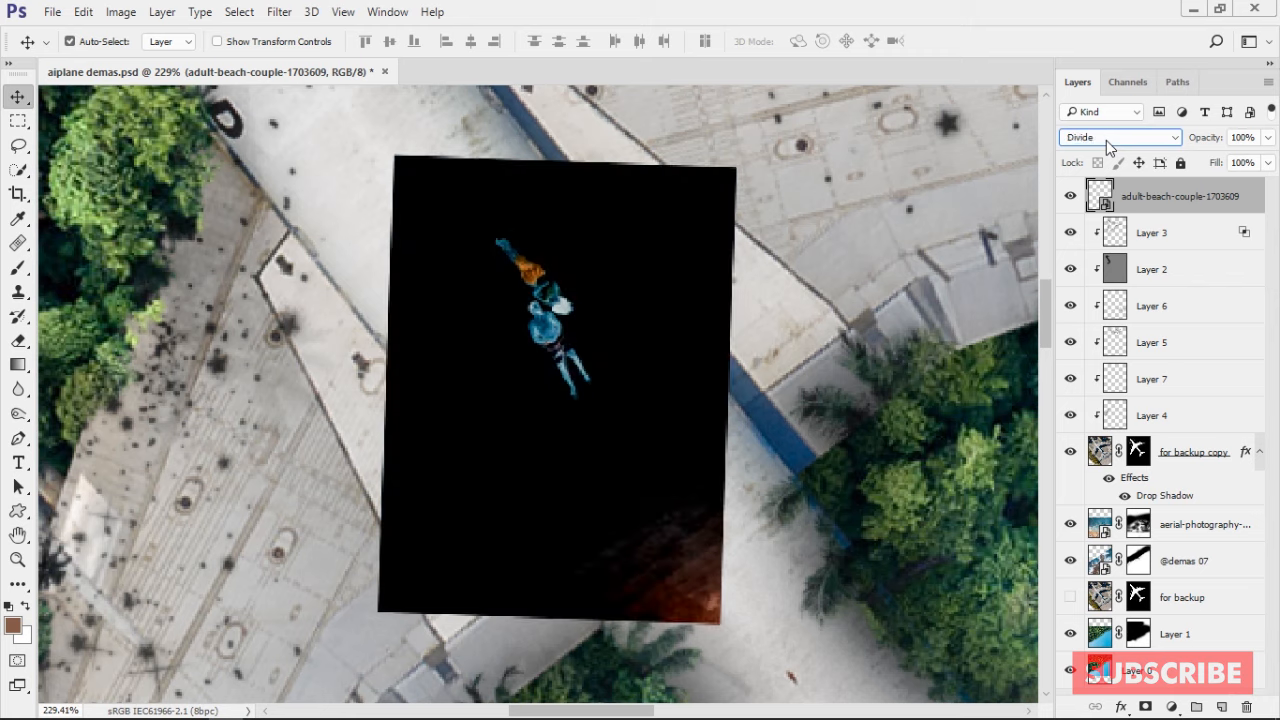
{"action": "key", "text": "Down"}
Set the beach couple layer's blend mode to Darken
{"action": "left_click", "coordinate": [1104, 140]}
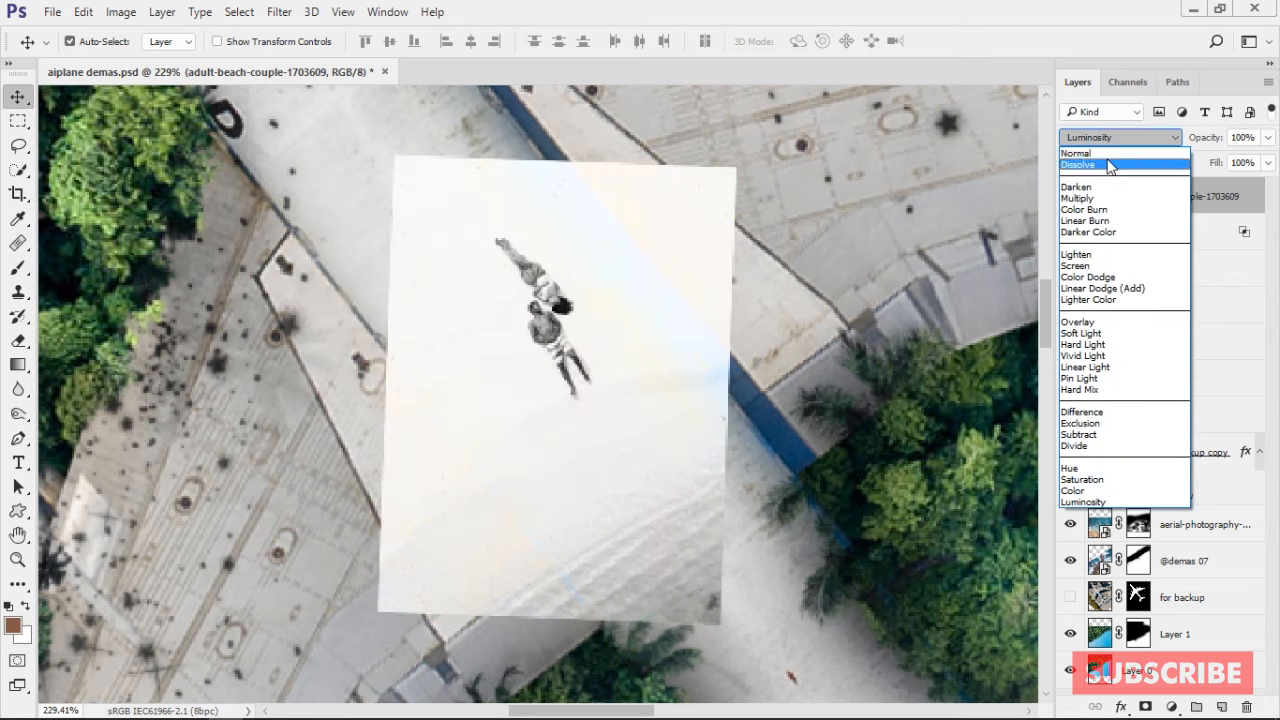
{"action": "left_click", "coordinate": [1108, 163]}
{"action": "key", "text": "Down"}
{"action": "key", "text": "Up"}
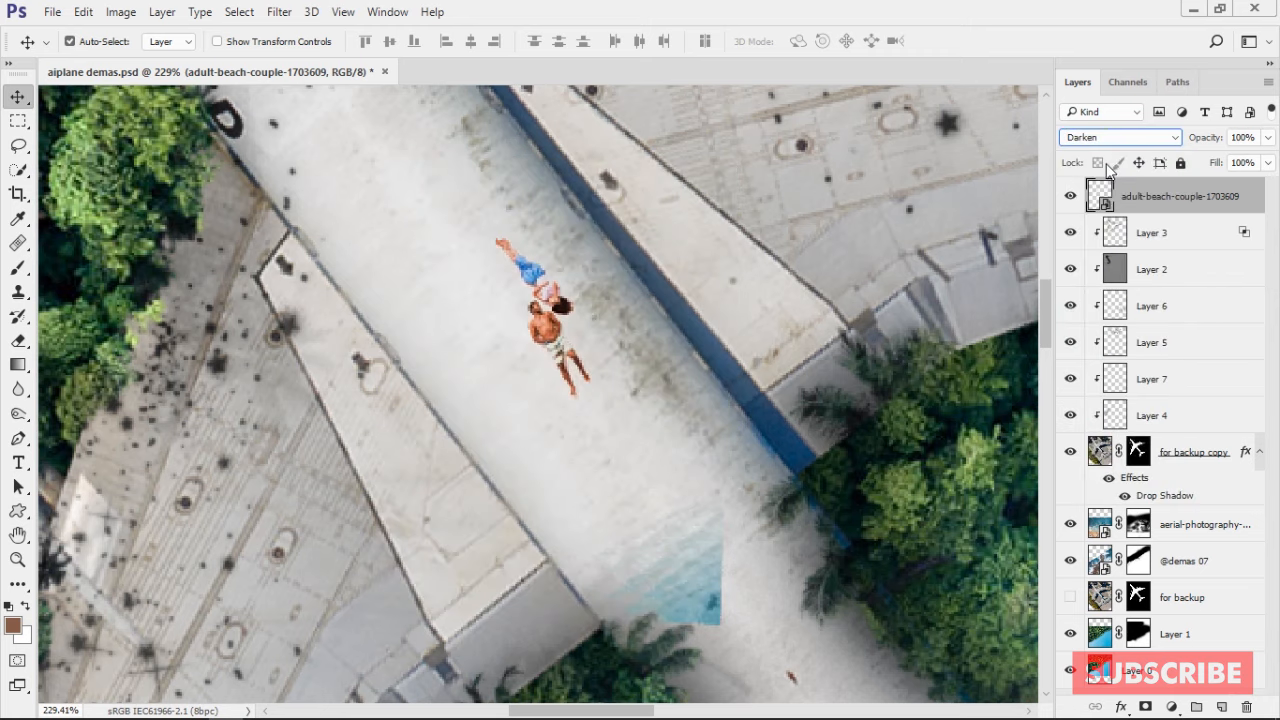
{"action": "key", "text": "Up"}
{"action": "key", "text": "Down"}
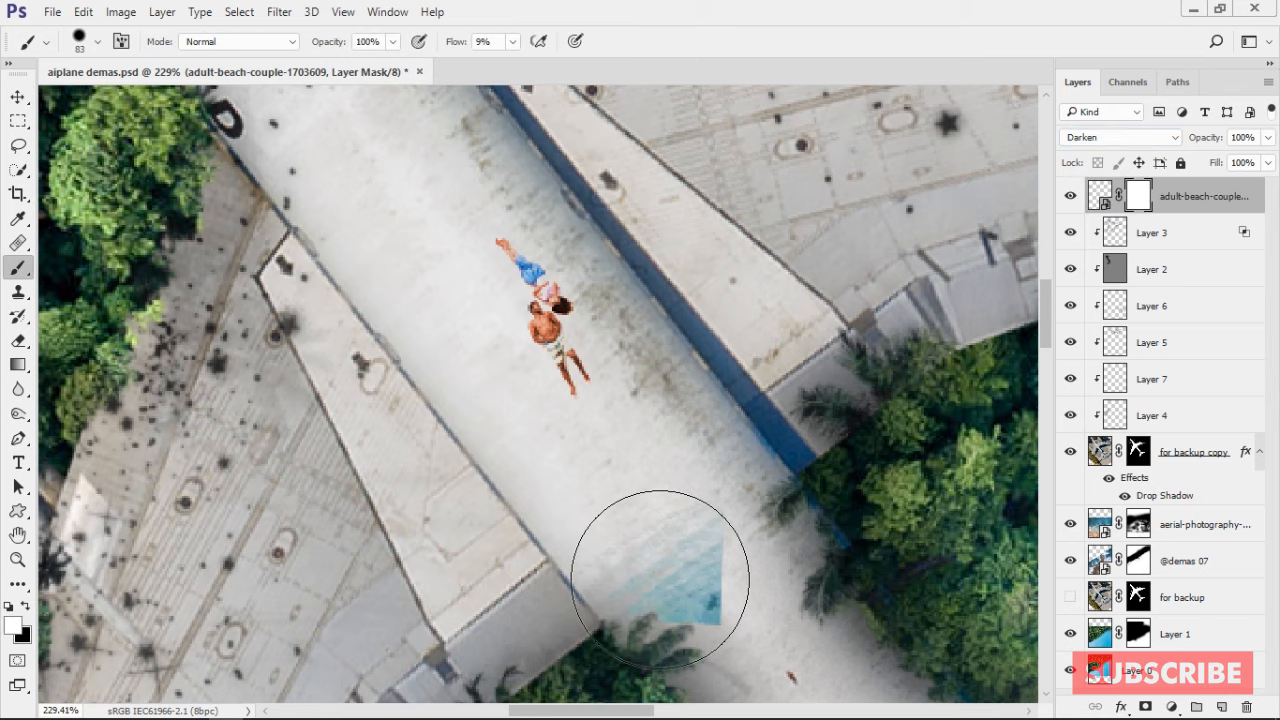
Add a layer mask to the beach couple layer and paint out the blue water patch on the fuselage with a soft black brush
{"action": "left_click_drag", "start_coordinate": [716, 567], "coordinate": [694, 587]}
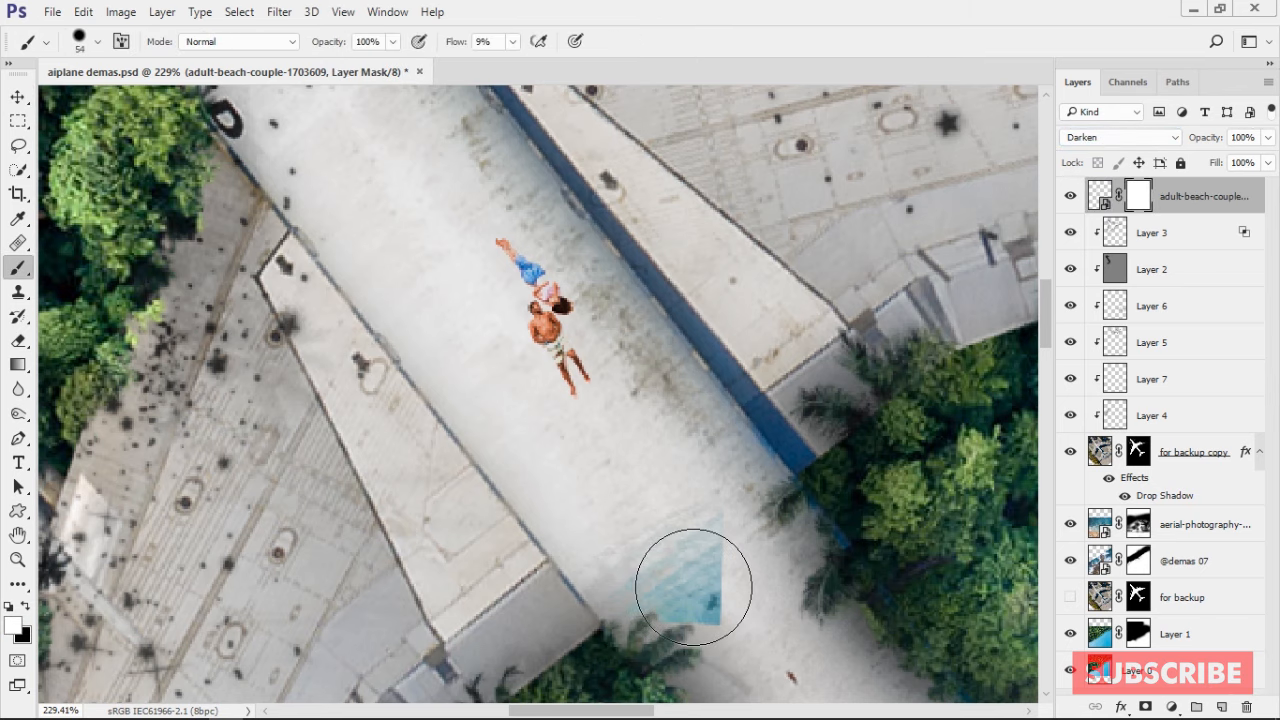
{"action": "scroll", "coordinate": [678, 625], "scroll_direction": "down", "scroll_amount": 8}
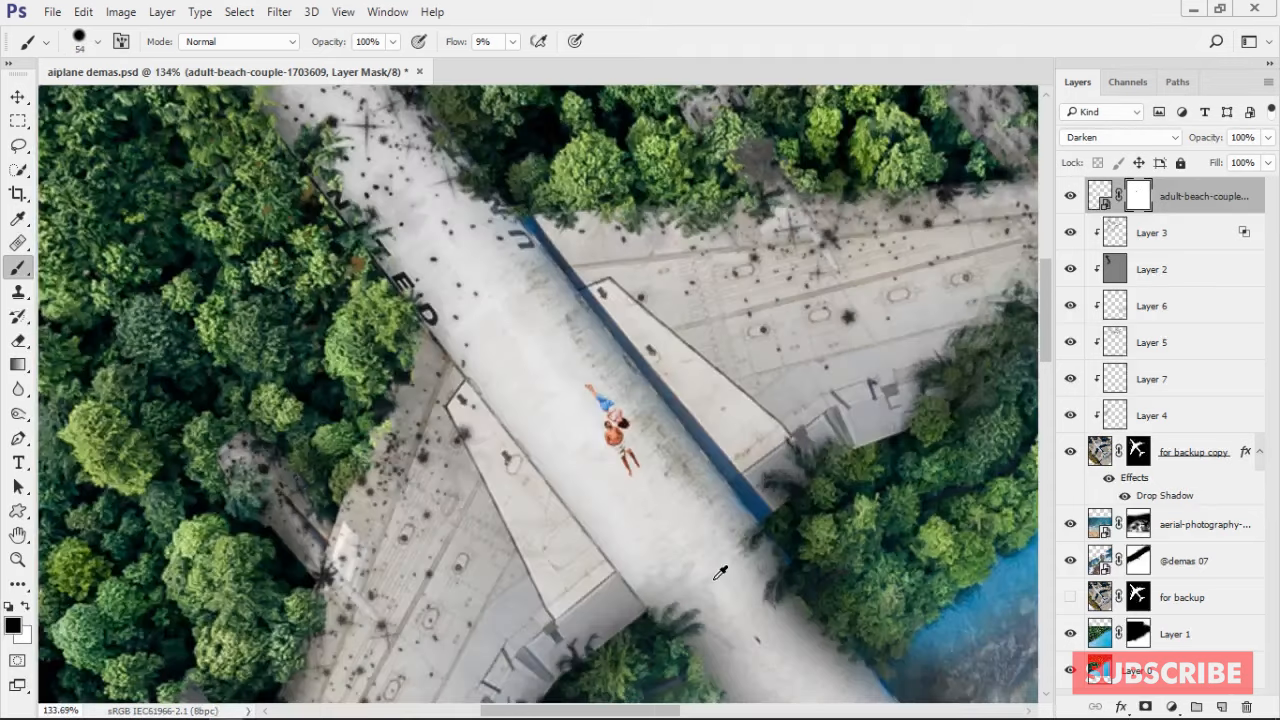
{"action": "scroll", "coordinate": [712, 517], "scroll_direction": "up", "scroll_amount": 6}
{"action": "scroll", "coordinate": [712, 517], "scroll_direction": "up", "scroll_amount": 2}
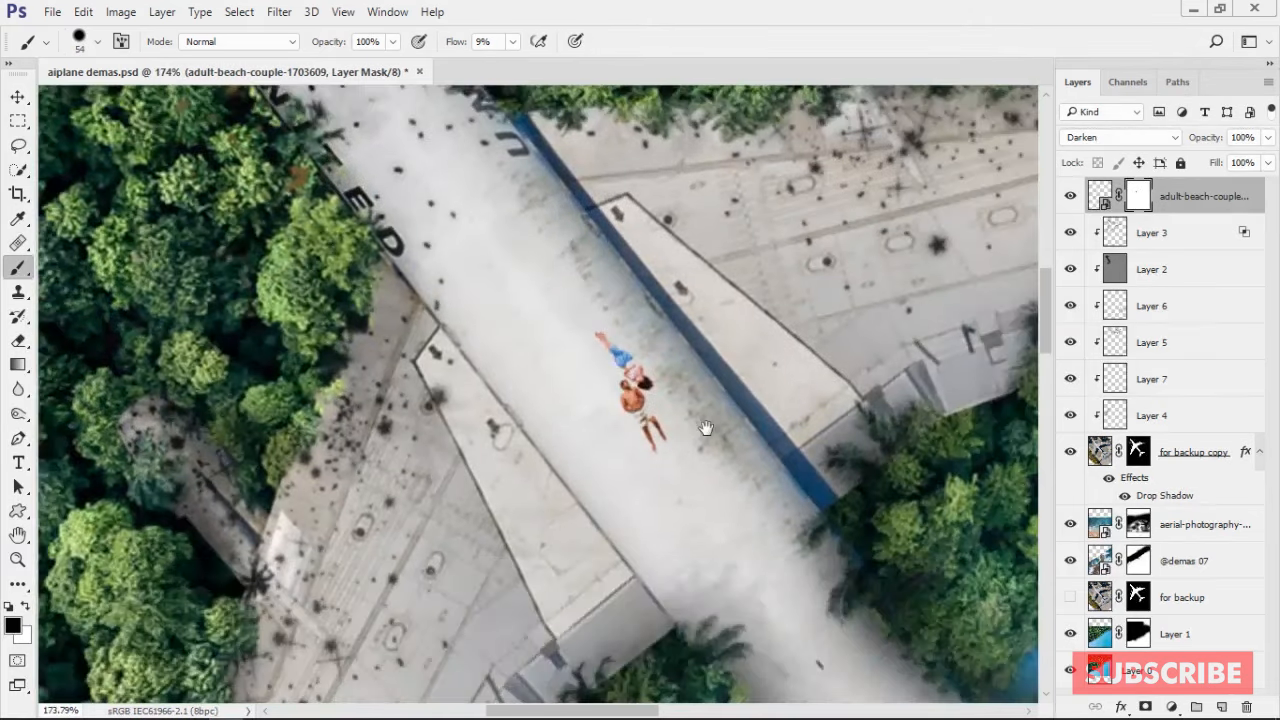
{"action": "scroll", "coordinate": [826, 388], "scroll_direction": "up", "scroll_amount": 2}
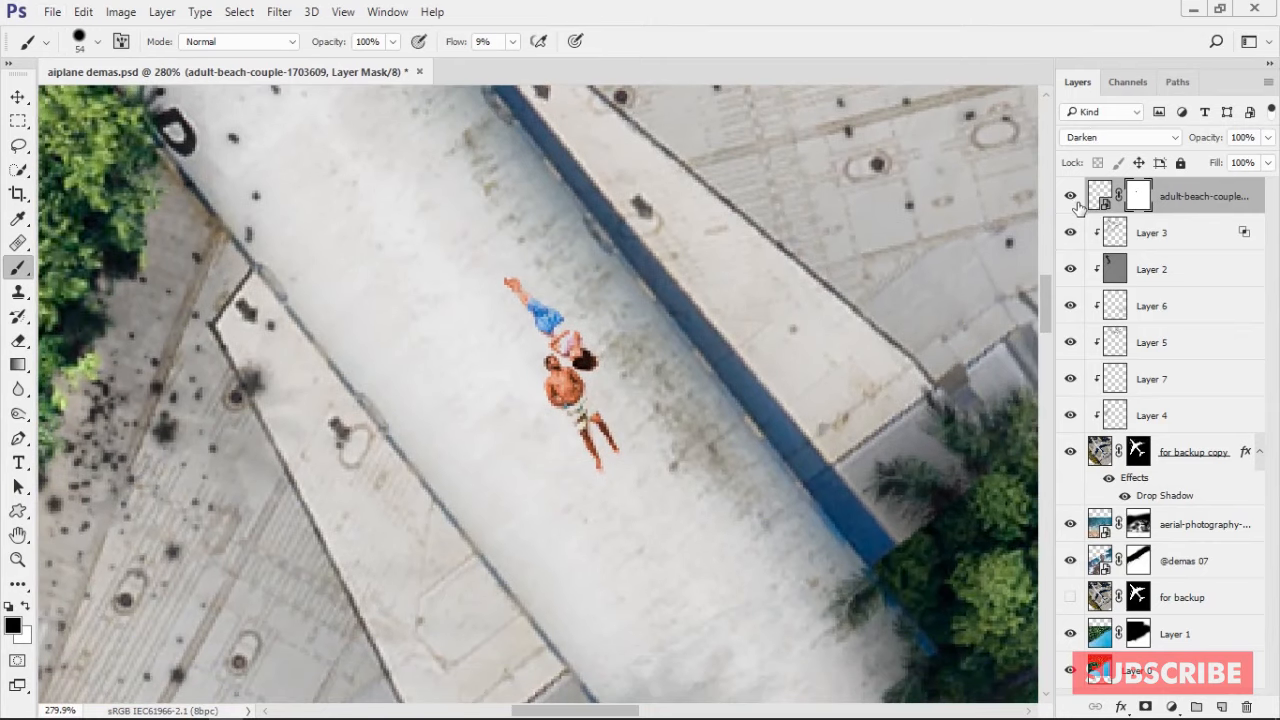
{"action": "scroll", "coordinate": [820, 388], "scroll_direction": "down", "scroll_amount": 7}
{"action": "left_click_drag", "start_coordinate": [856, 394], "coordinate": [791, 319]}
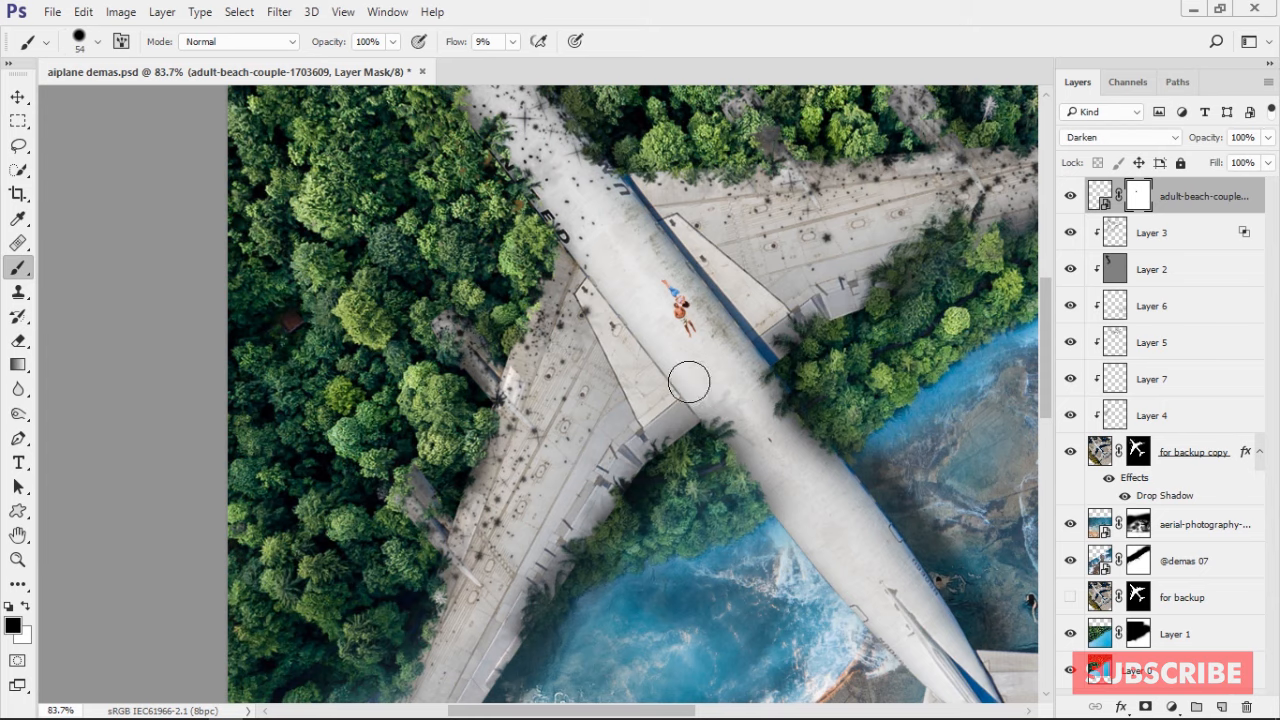
{"action": "scroll", "coordinate": [800, 300], "scroll_direction": "up", "scroll_amount": 3}
{"action": "left_click", "coordinate": [1171, 707]}
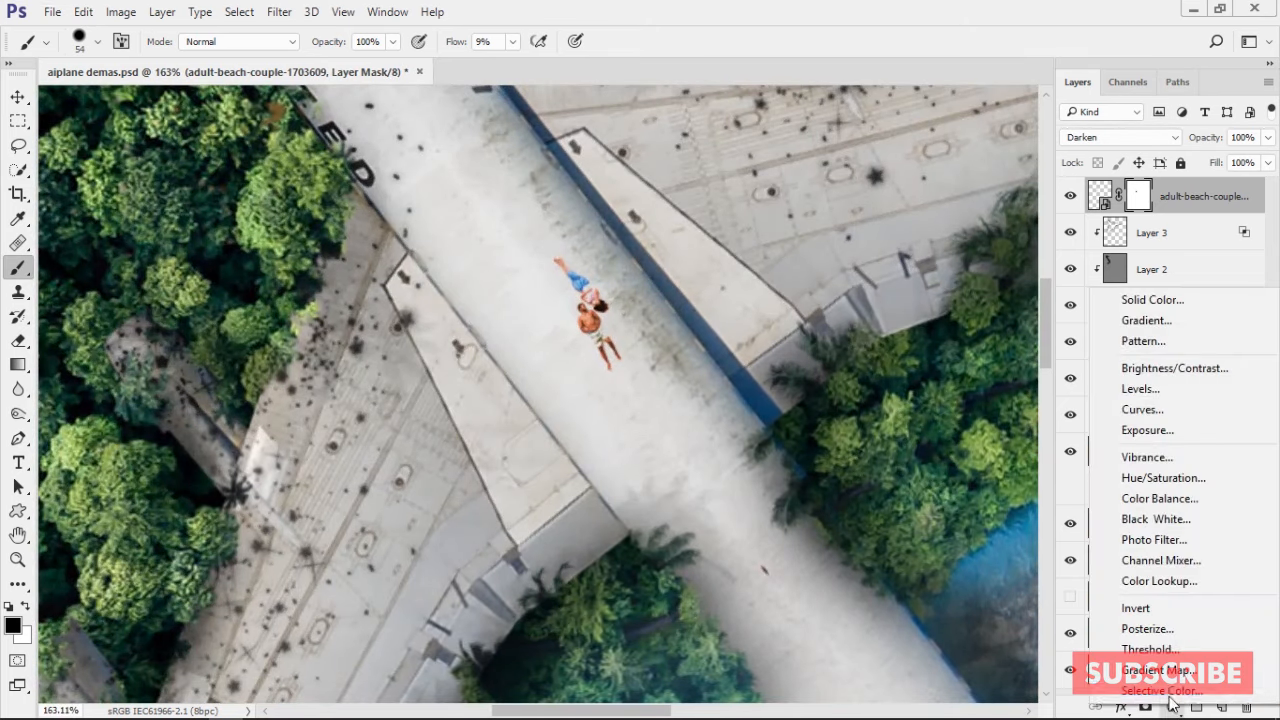
{"action": "left_click", "coordinate": [1163, 386]}
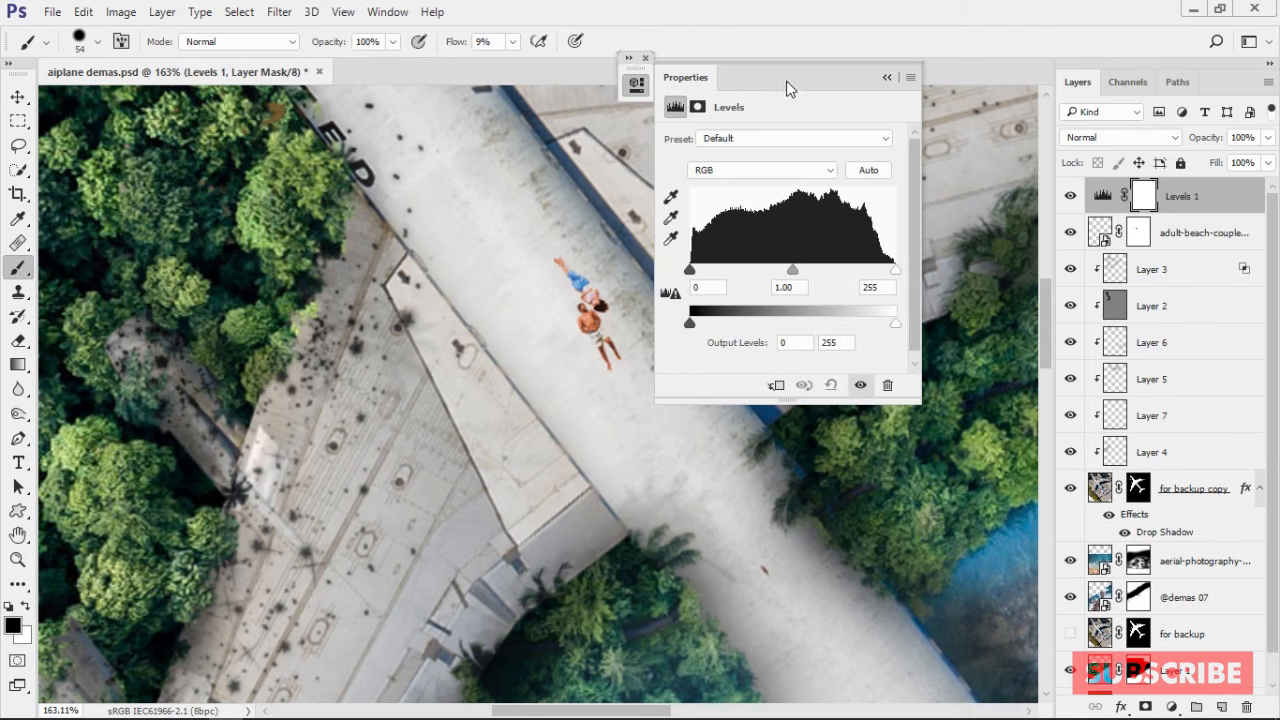
{"action": "left_click_drag", "start_coordinate": [789, 86], "coordinate": [919, 94]}
{"action": "left_click", "coordinate": [1025, 67]}
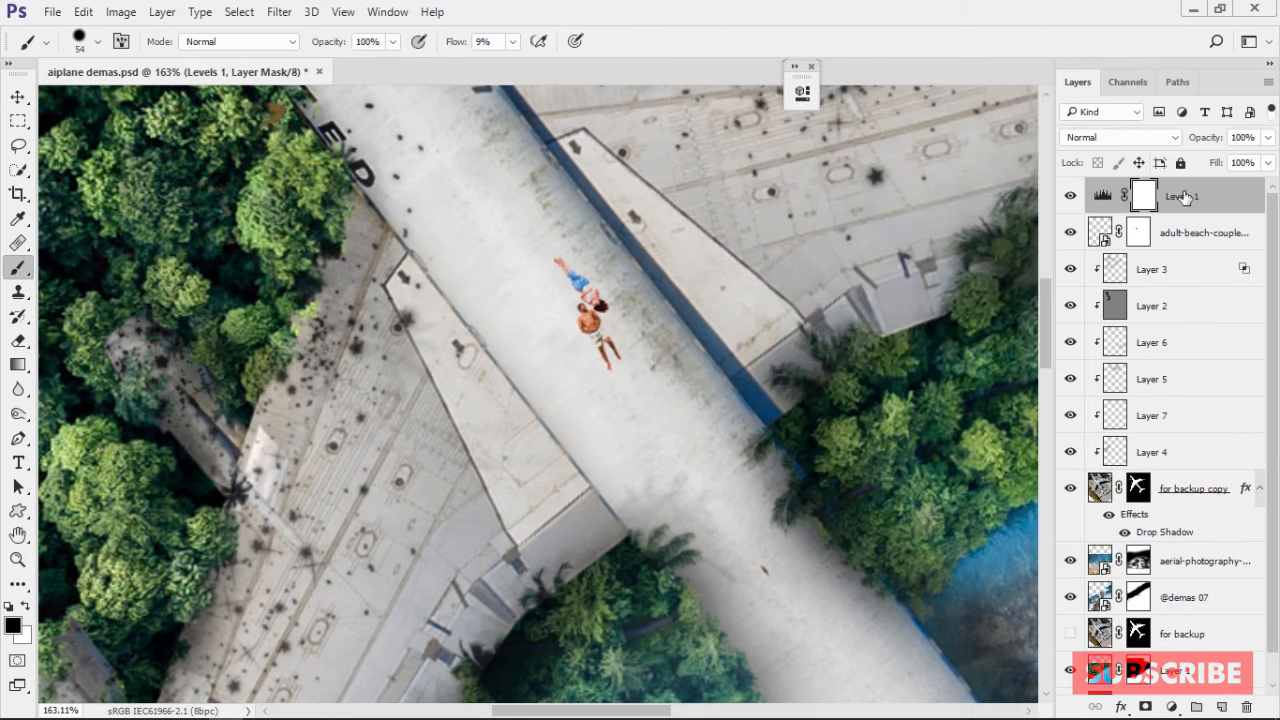
{"action": "key", "text": "Delete"}
Add a Curves adjustment clipped to the beach couple layer and pull its midtones and shadows down to darken the couple
{"action": "left_click", "coordinate": [1171, 707]}
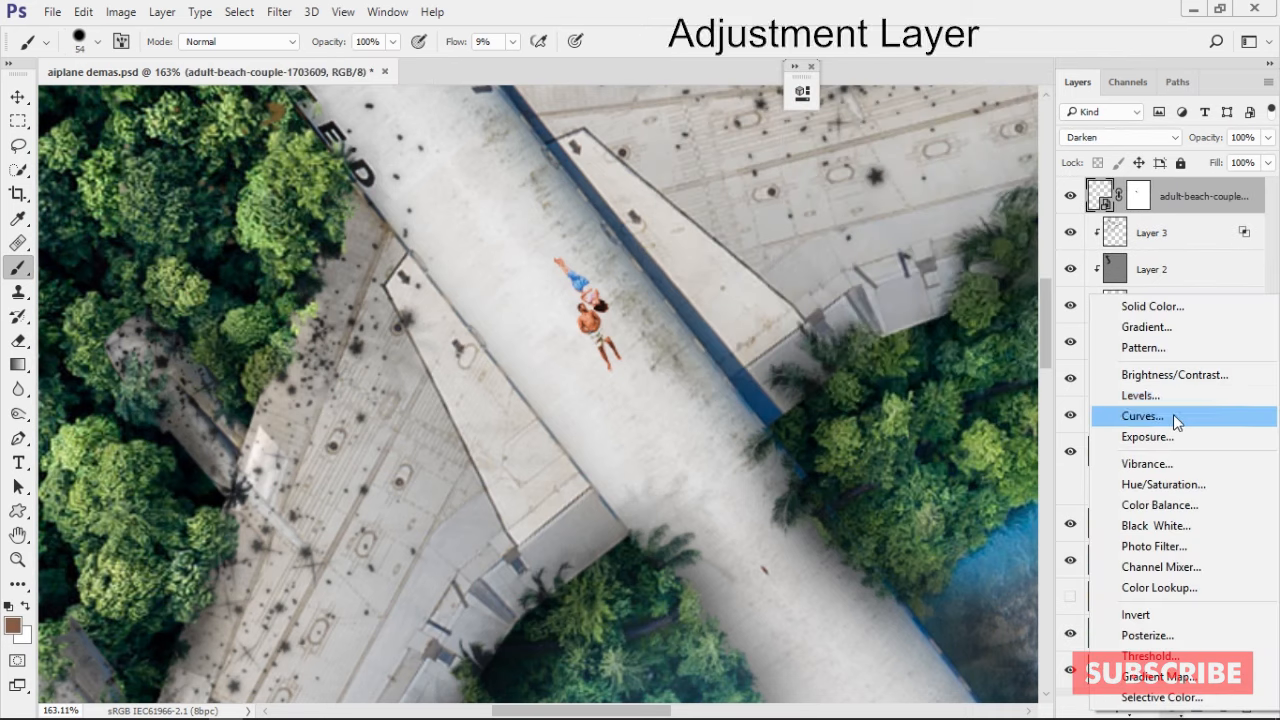
{"action": "left_click", "coordinate": [1173, 414]}
{"action": "left_click_drag", "start_coordinate": [749, 91], "coordinate": [1095, 91]}
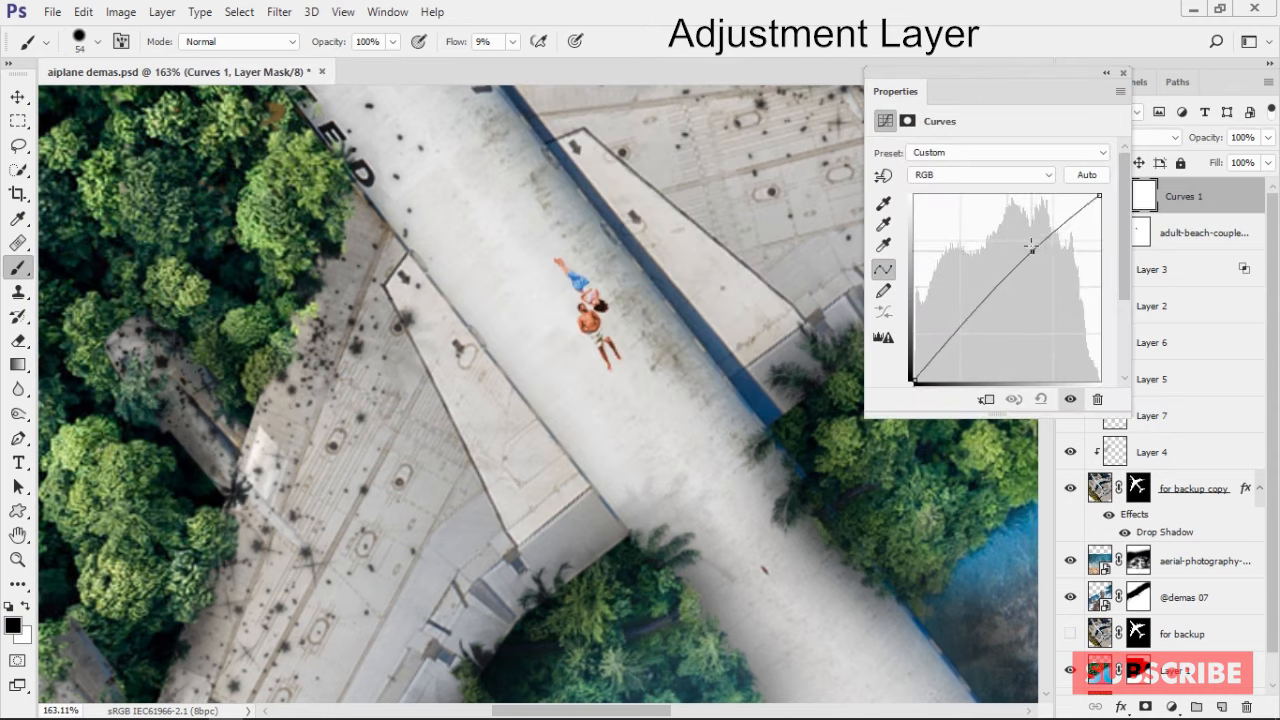
{"action": "left_click_drag", "start_coordinate": [1031, 245], "coordinate": [1064, 250]}
{"action": "left_click", "coordinate": [987, 401]}
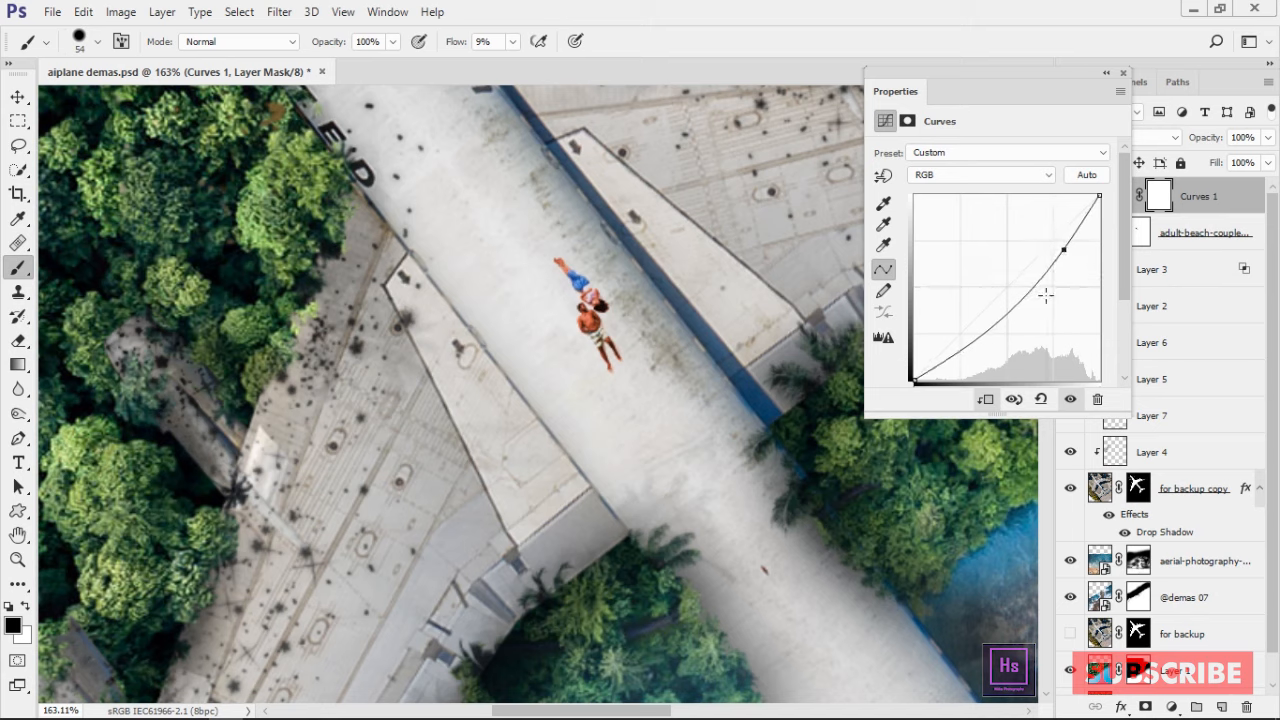
{"action": "left_click_drag", "start_coordinate": [988, 325], "coordinate": [974, 349]}
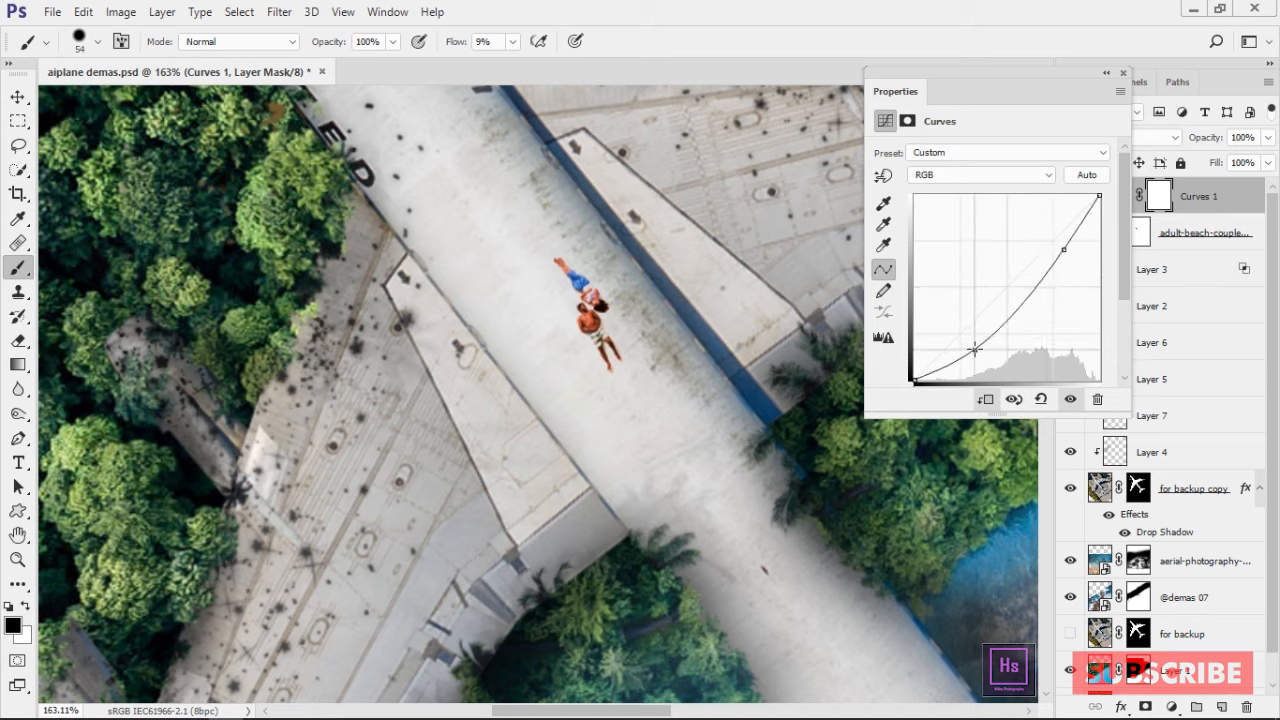
{"action": "left_click", "coordinate": [1107, 74]}
Rotate the beach couple so they lie diagonally across the fuselage between the wings
{"action": "key", "text": "ctrl+0"}
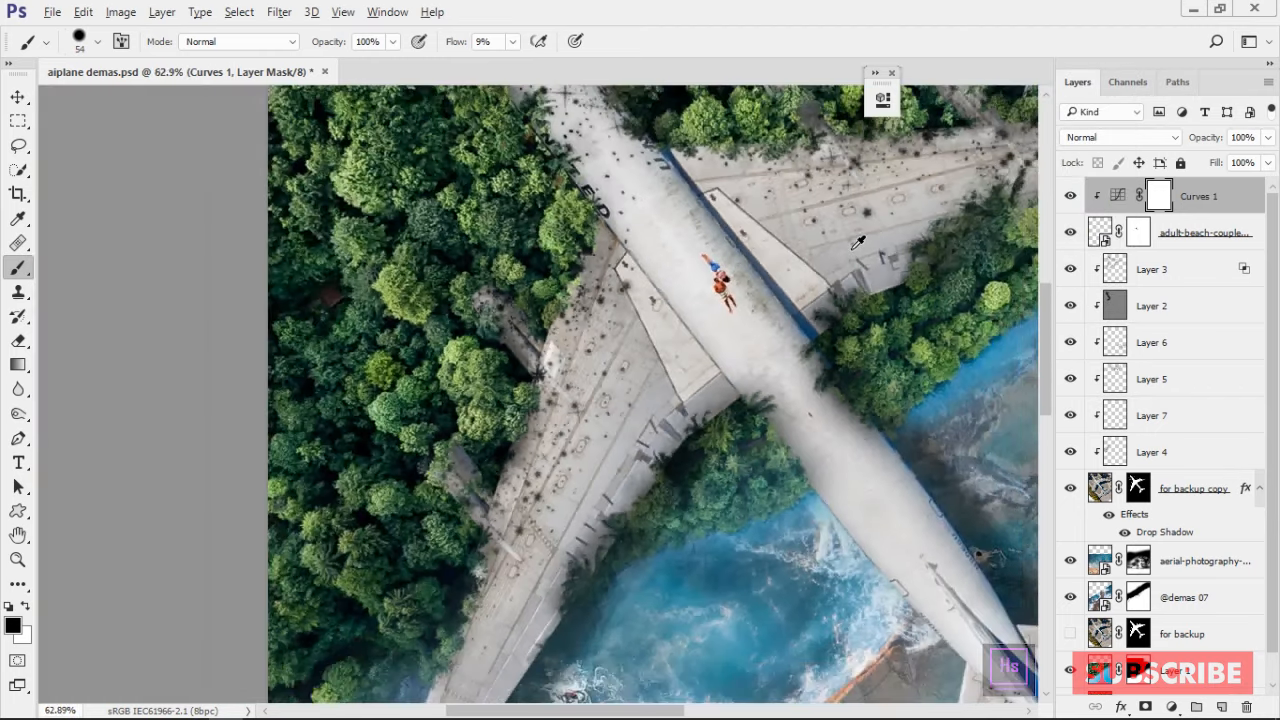
{"action": "scroll", "coordinate": [524, 298], "scroll_direction": "up", "scroll_amount": 7}
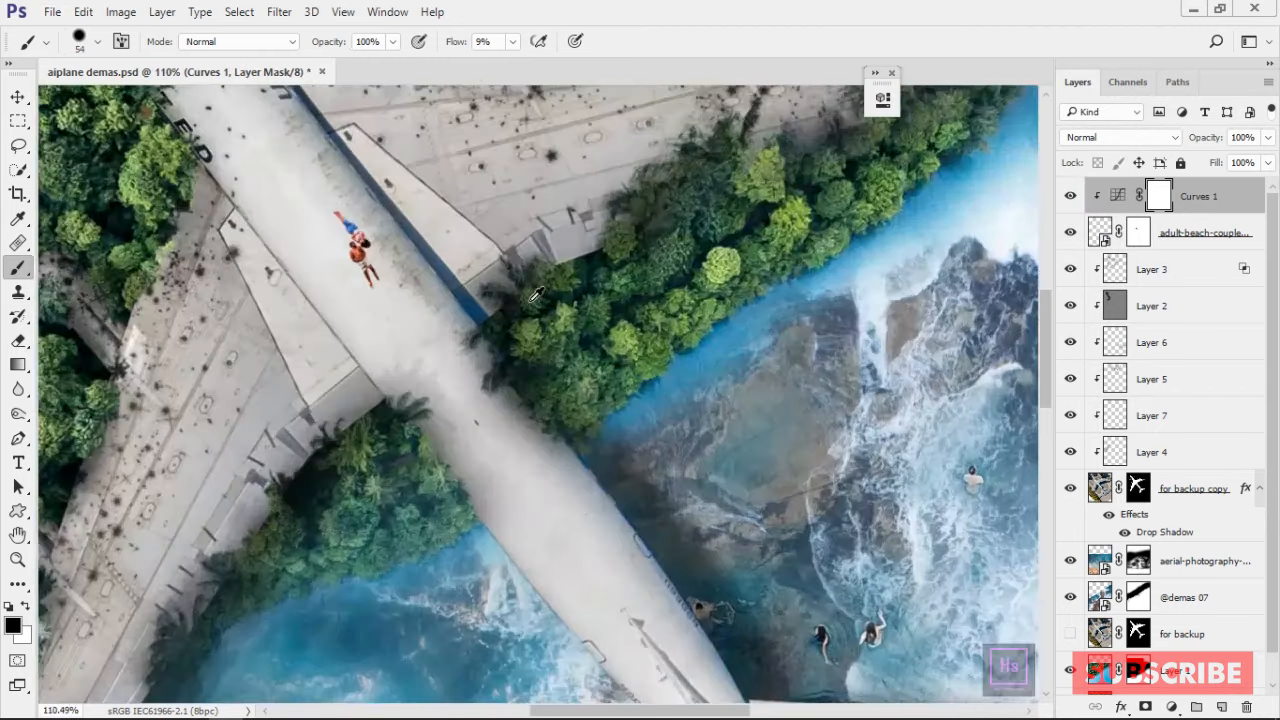
{"action": "left_click_drag", "start_coordinate": [565, 288], "coordinate": [846, 445]}
{"action": "left_click_drag", "start_coordinate": [717, 332], "coordinate": [600, 238]}
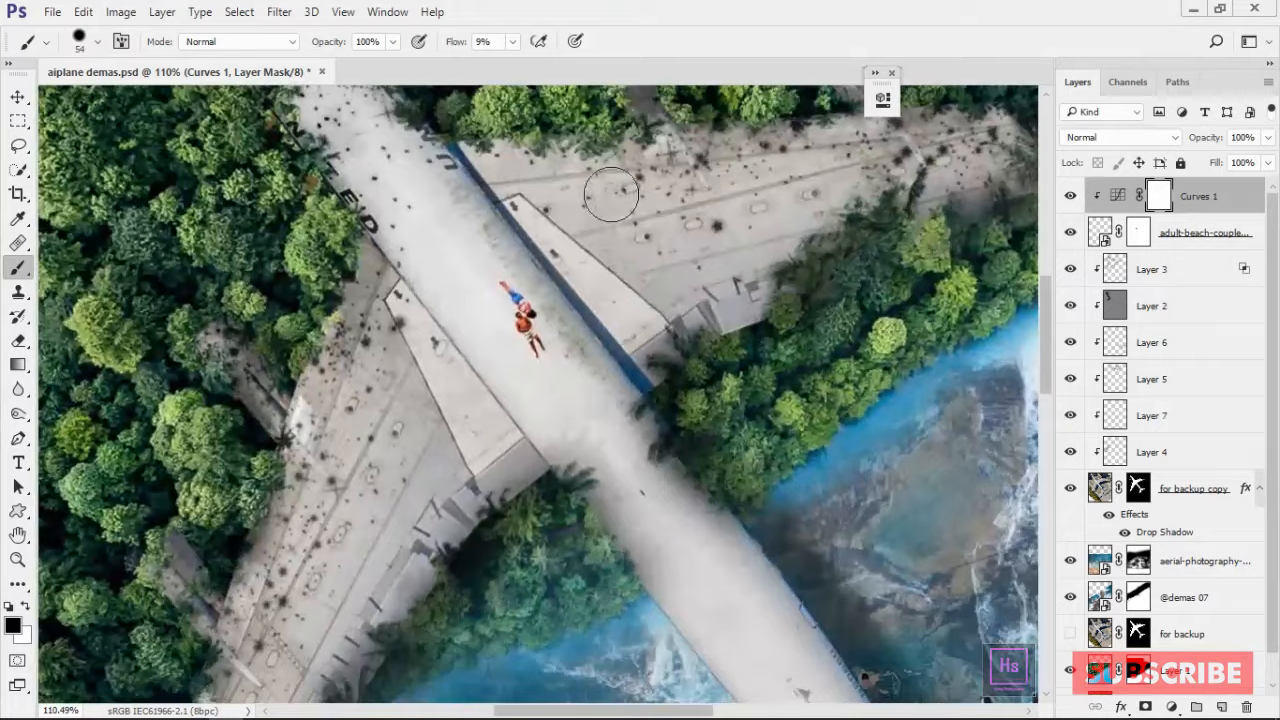
{"action": "scroll", "coordinate": [606, 320], "scroll_direction": "down", "scroll_amount": 6}
{"action": "scroll", "coordinate": [584, 303], "scroll_direction": "up", "scroll_amount": 8}
{"action": "left_click", "coordinate": [1147, 232]}
{"action": "key", "text": "ctrl+t"}
{"action": "left_click_drag", "start_coordinate": [820, 330], "coordinate": [950, 493]}
{"action": "key", "text": "Return"}
{"action": "key", "text": "b"}
{"action": "scroll", "coordinate": [775, 450], "scroll_direction": "down", "scroll_amount": 6}
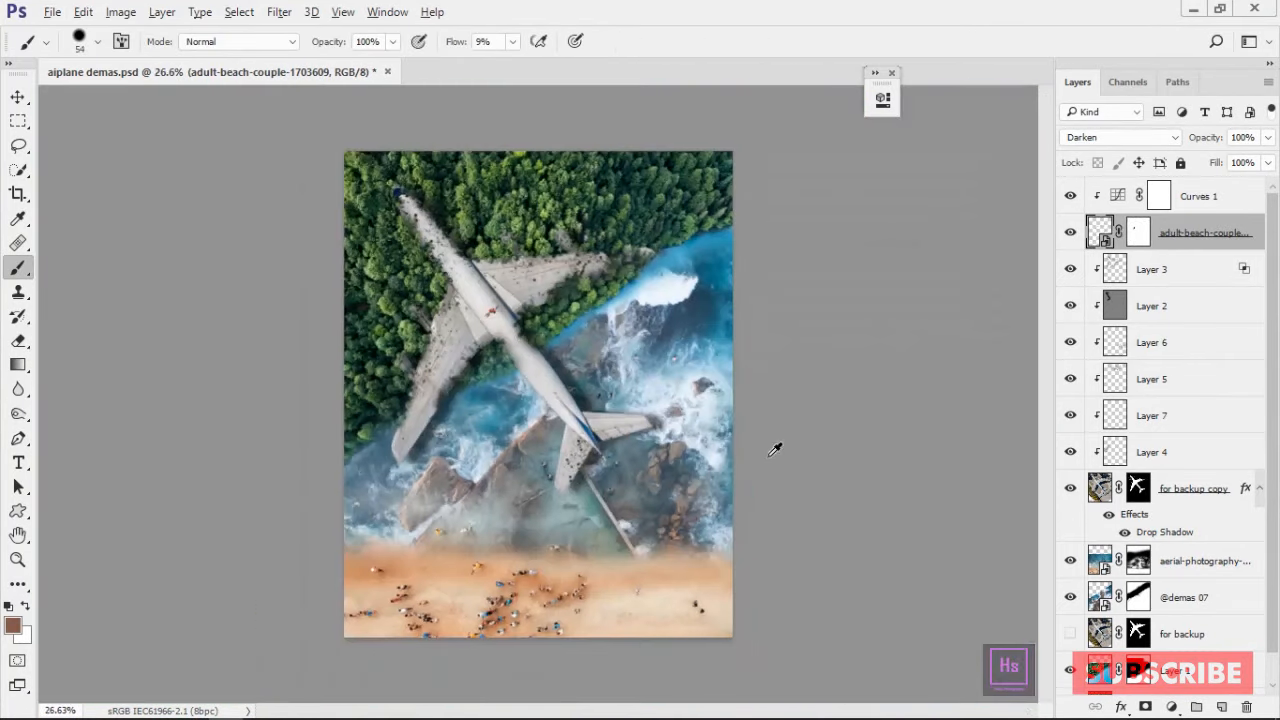
{"action": "scroll", "coordinate": [525, 330], "scroll_direction": "up", "scroll_amount": 8}
{"action": "scroll", "coordinate": [540, 310], "scroll_direction": "down", "scroll_amount": 5}
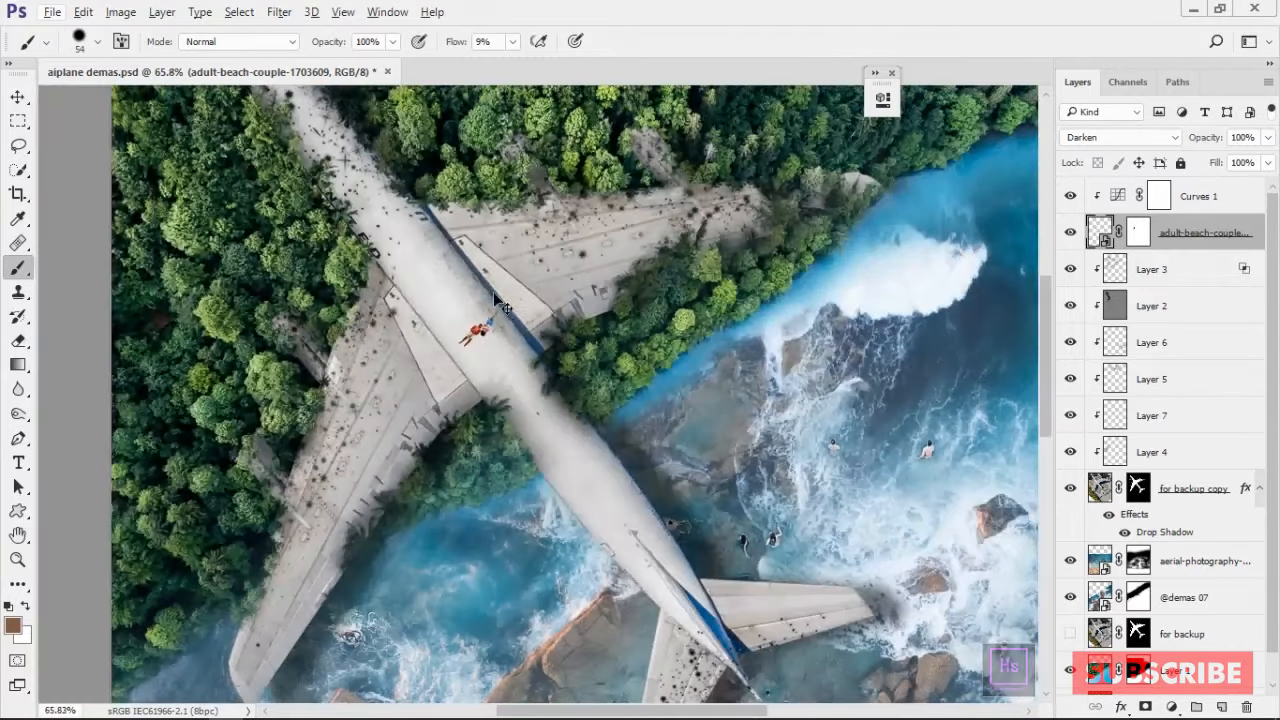
Try to enlarge the beach couple and move them partly over the wing nearest the forest
{"action": "key", "text": "ctrl+t"}
{"action": "left_click_drag", "start_coordinate": [558, 300], "coordinate": [602, 270]}
{"action": "left_click_drag", "start_coordinate": [620, 337], "coordinate": [1095, 625]}
{"action": "left_click_drag", "start_coordinate": [711, 362], "coordinate": [374, 190]}
{"action": "scroll", "coordinate": [520, 445], "scroll_direction": "down", "scroll_amount": 3}
{"action": "left_click_drag", "start_coordinate": [567, 513], "coordinate": [525, 480]}
{"action": "mouse_move", "coordinate": [444, 312]}
{"action": "left_mouse_down"}
{"action": "mouse_move", "coordinate": [476, 342]}
{"action": "mouse_move", "coordinate": [450, 323]}
{"action": "left_mouse_up"}
{"action": "left_click_drag", "start_coordinate": [588, 290], "coordinate": [600, 350]}
{"action": "left_click_drag", "start_coordinate": [441, 354], "coordinate": [382, 401]}
{"action": "key", "text": "Return"}
{"action": "scroll", "coordinate": [400, 390], "scroll_direction": "down", "scroll_amount": 2}
{"action": "scroll", "coordinate": [444, 372], "scroll_direction": "up", "scroll_amount": 6}
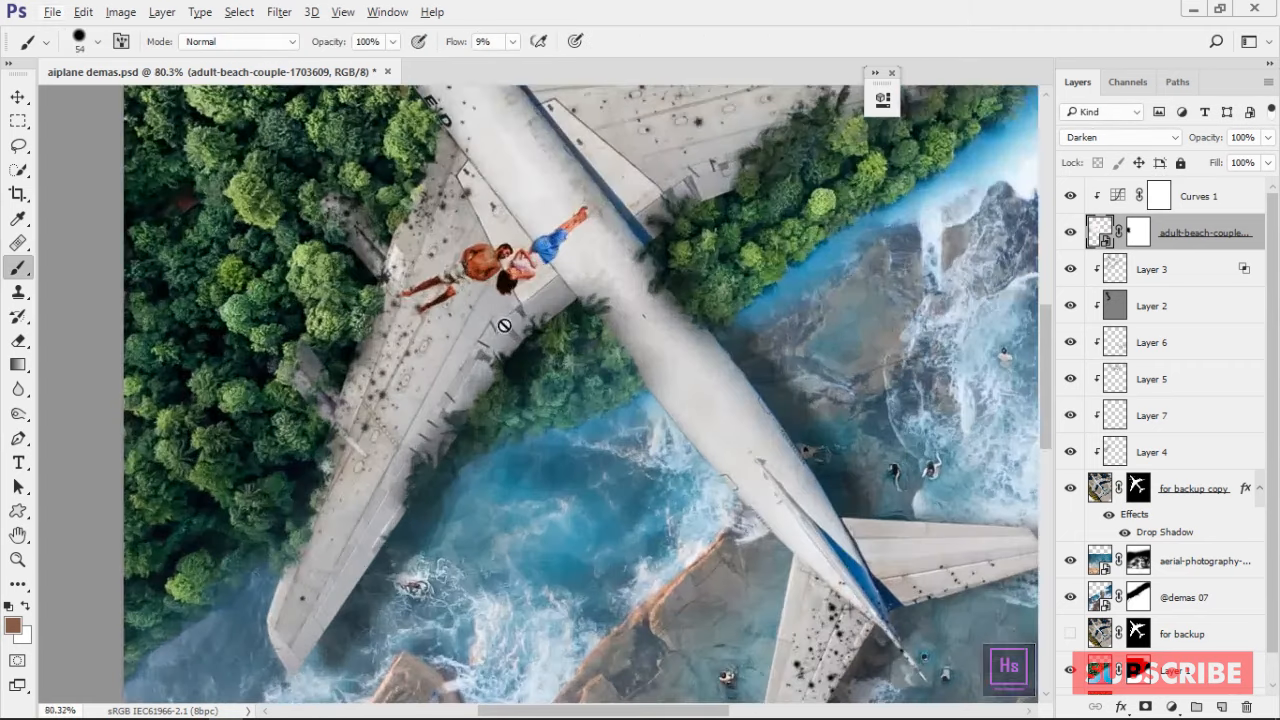
{"action": "key", "text": "ctrl+z"}
{"action": "scroll", "coordinate": [594, 240], "scroll_direction": "up", "scroll_amount": 5}
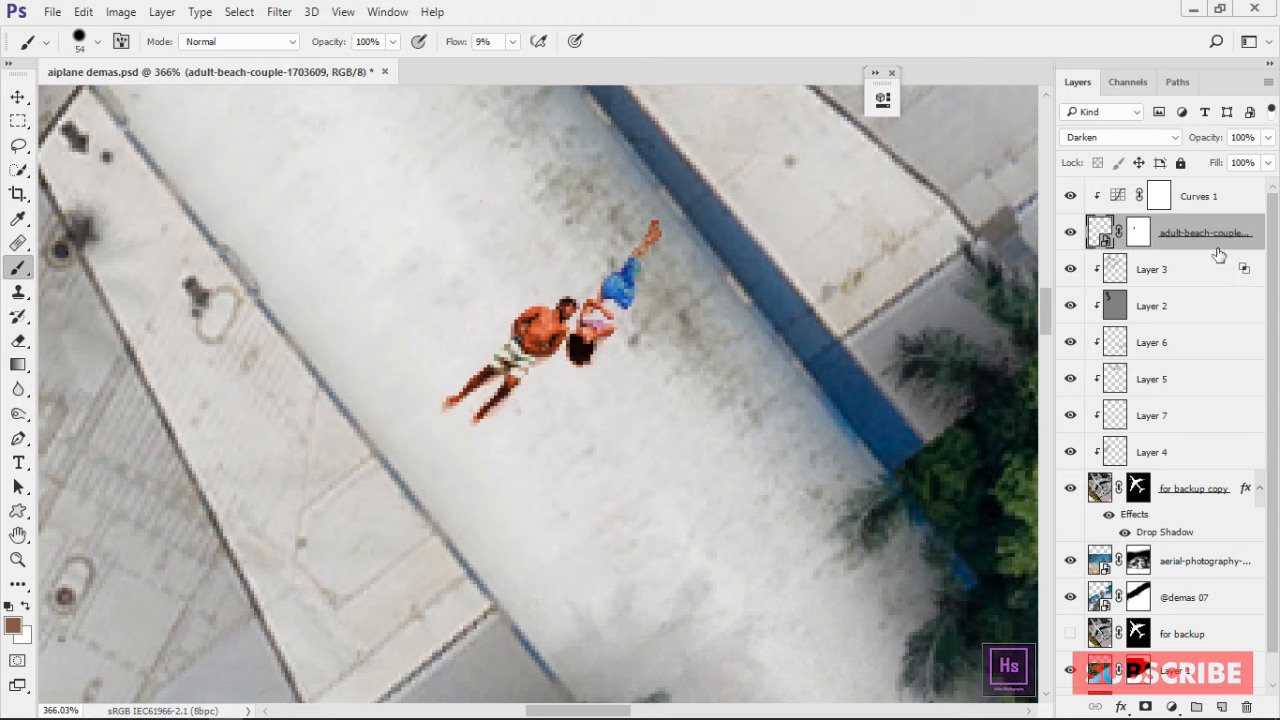
{"action": "double_click", "coordinate": [1218, 247]}
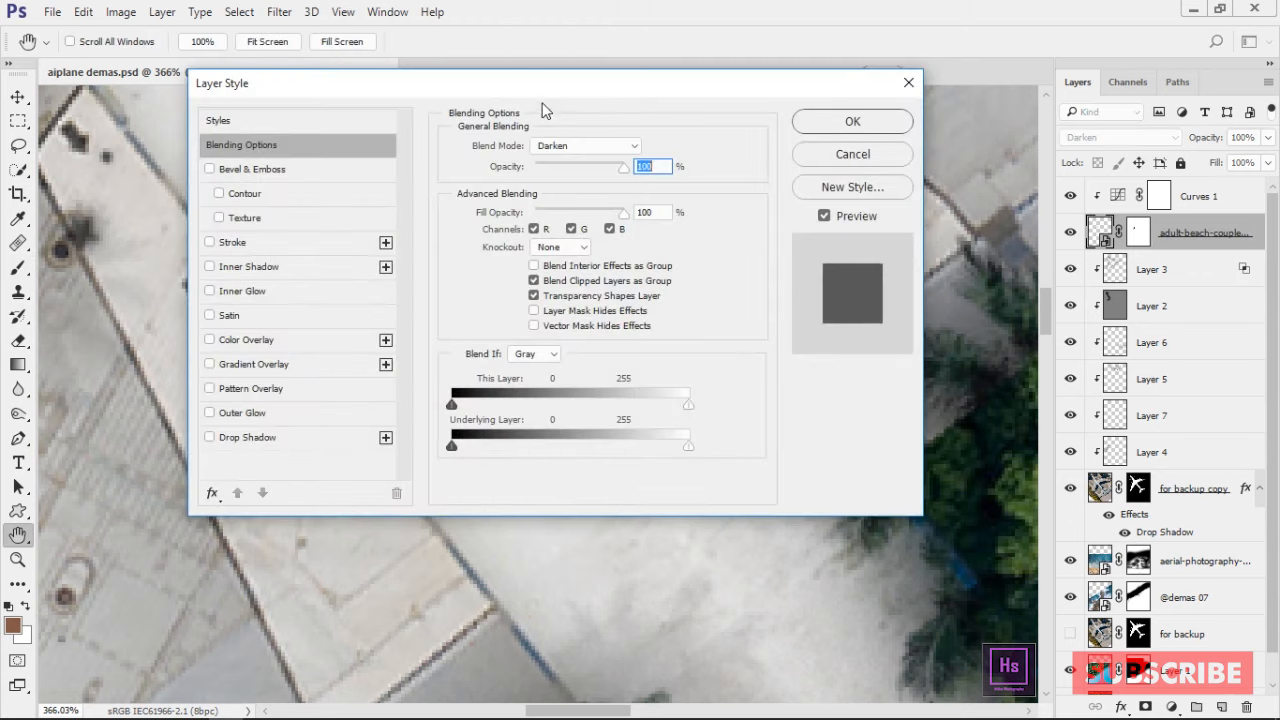
{"action": "left_click_drag", "start_coordinate": [545, 87], "coordinate": [1122, 105]}
{"action": "left_click", "coordinate": [827, 436]}
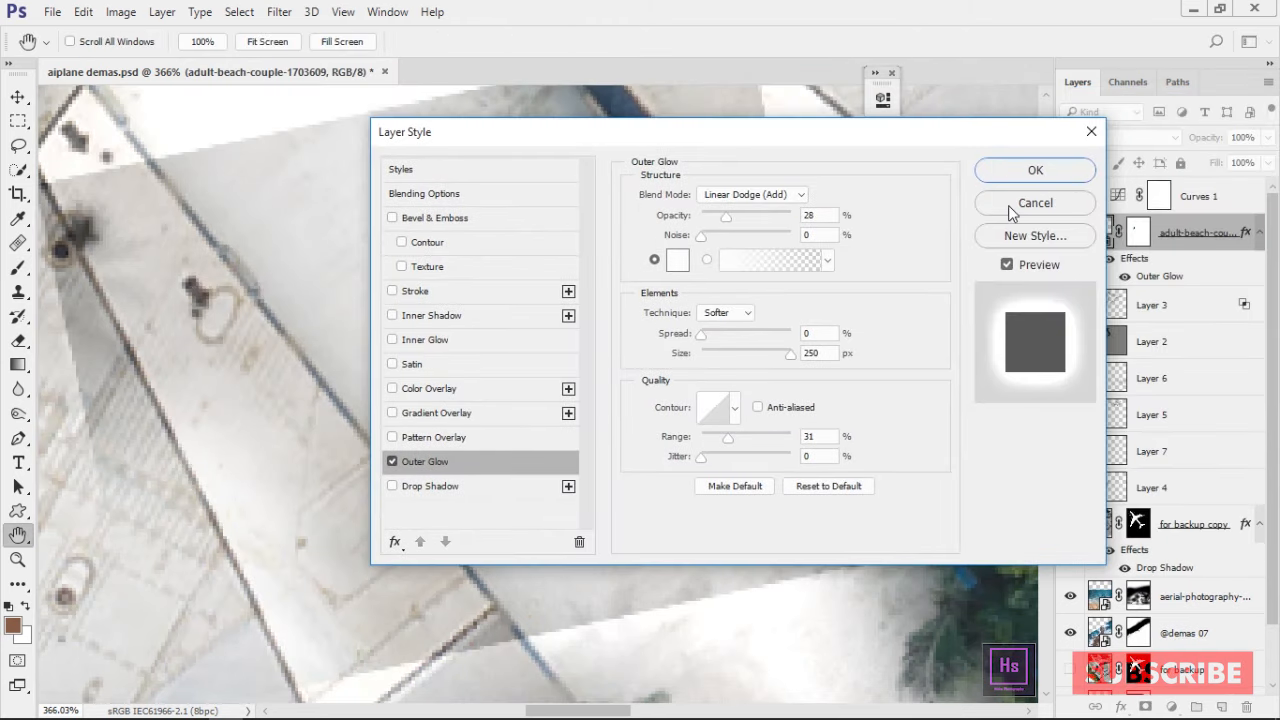
{"action": "left_click", "coordinate": [1008, 205]}
Create a new layer beneath the beach couple layer and paint a soft black shadow around both people with a size 12 brush
{"action": "key", "text": "b"}
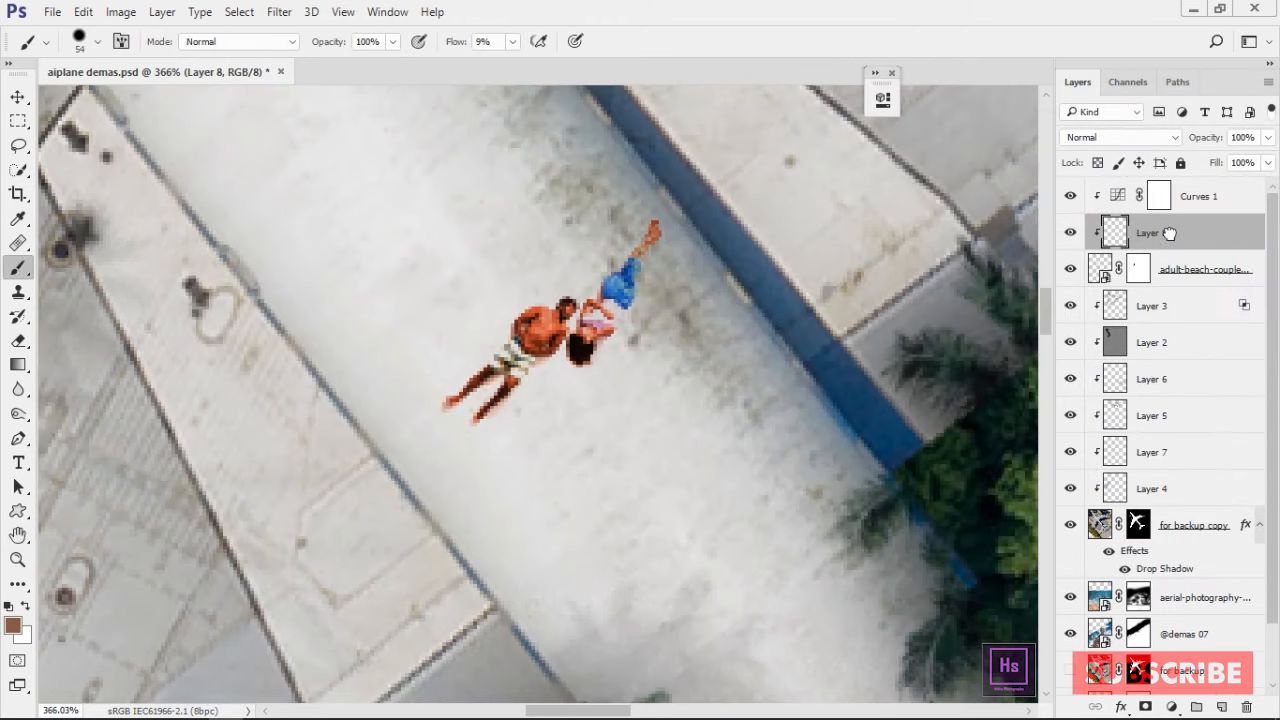
{"action": "left_click_drag", "start_coordinate": [1169, 233], "coordinate": [1165, 285]}
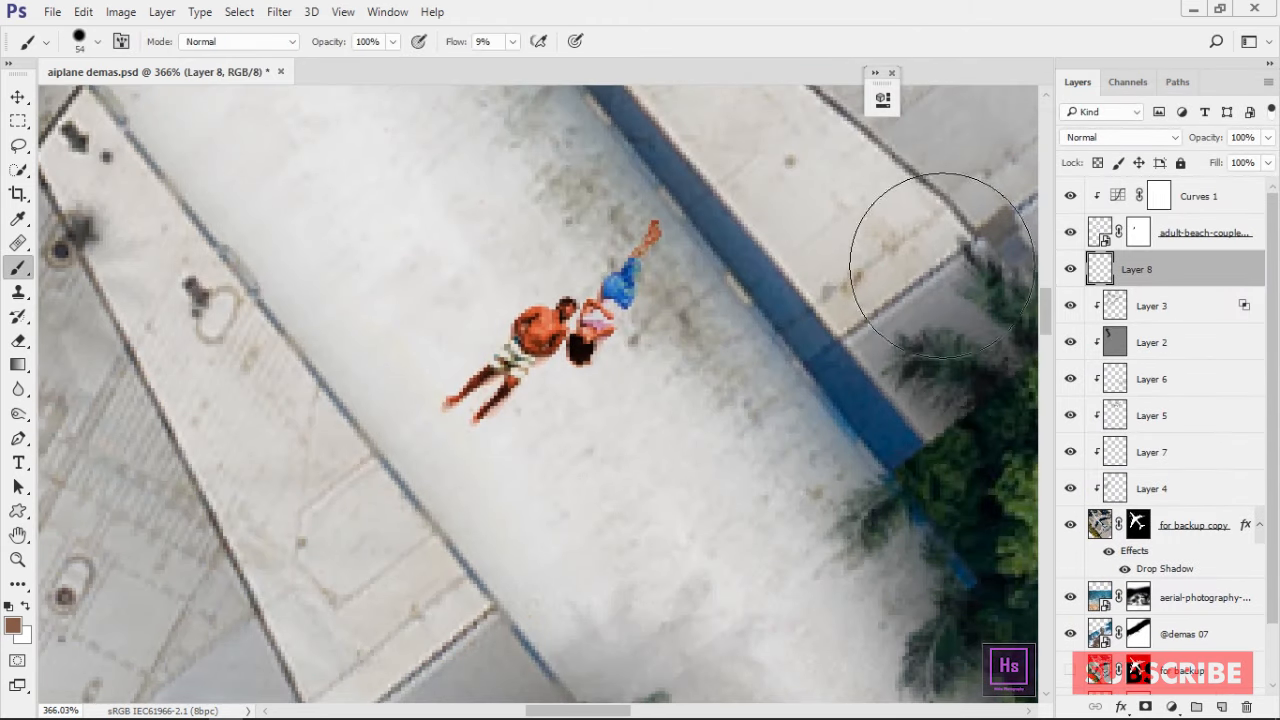
{"action": "mouse_move", "coordinate": [503, 371]}
{"action": "left_mouse_down"}
{"action": "mouse_move", "coordinate": [500, 385]}
{"action": "mouse_move", "coordinate": [528, 360]}
{"action": "mouse_move", "coordinate": [525, 510]}
{"action": "mouse_move", "coordinate": [548, 391]}
{"action": "left_mouse_up"}
{"action": "key", "text": "ctrl+z"}
{"action": "mouse_move", "coordinate": [548, 391]}
{"action": "left_mouse_down"}
{"action": "mouse_move", "coordinate": [502, 387]}
{"action": "mouse_move", "coordinate": [505, 414]}
{"action": "left_mouse_up"}
{"action": "scroll", "coordinate": [502, 385], "scroll_direction": "up", "scroll_amount": 10}
{"action": "mouse_move", "coordinate": [325, 480]}
{"action": "left_mouse_down"}
{"action": "mouse_move", "coordinate": [440, 366]}
{"action": "mouse_move", "coordinate": [392, 491]}
{"action": "mouse_move", "coordinate": [481, 428]}
{"action": "mouse_move", "coordinate": [545, 316]}
{"action": "mouse_move", "coordinate": [504, 428]}
{"action": "mouse_move", "coordinate": [585, 337]}
{"action": "mouse_move", "coordinate": [487, 316]}
{"action": "left_mouse_up"}
{"action": "scroll", "coordinate": [490, 330], "scroll_direction": "down", "scroll_amount": 4}
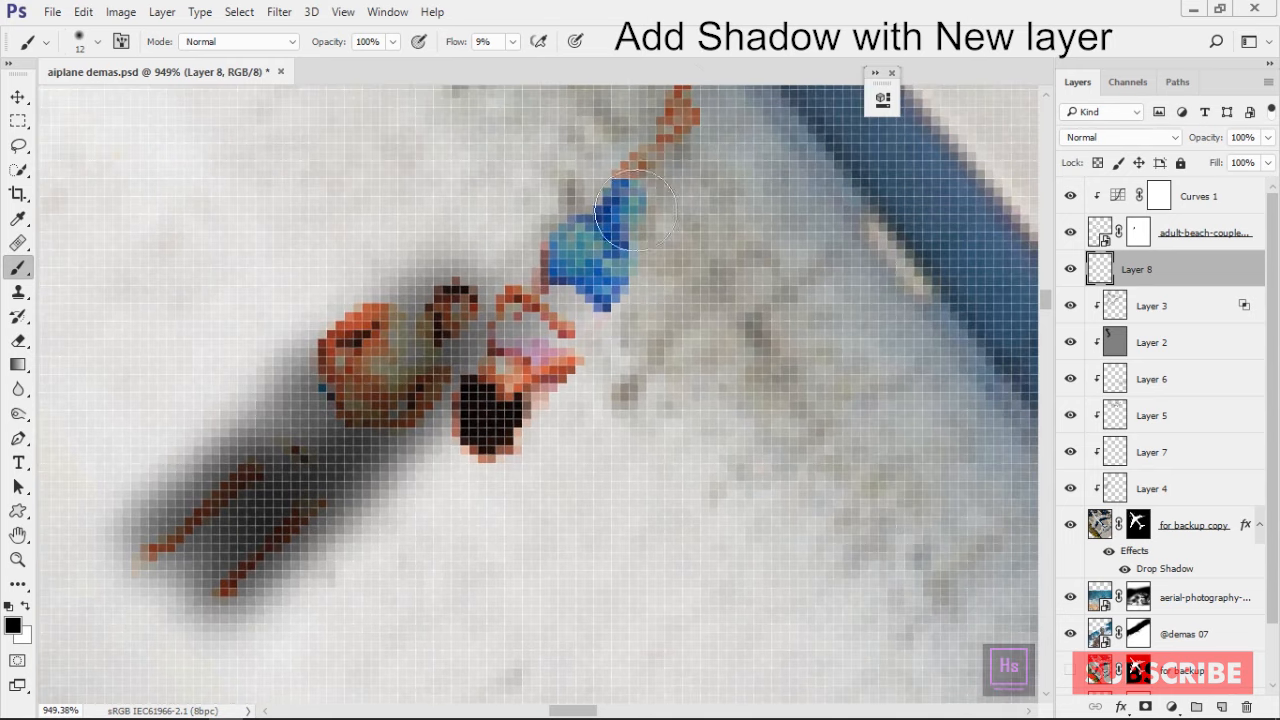
{"action": "scroll", "coordinate": [518, 404], "scroll_direction": "down", "scroll_amount": 11}
{"action": "scroll", "coordinate": [520, 390], "scroll_direction": "up", "scroll_amount": 13}
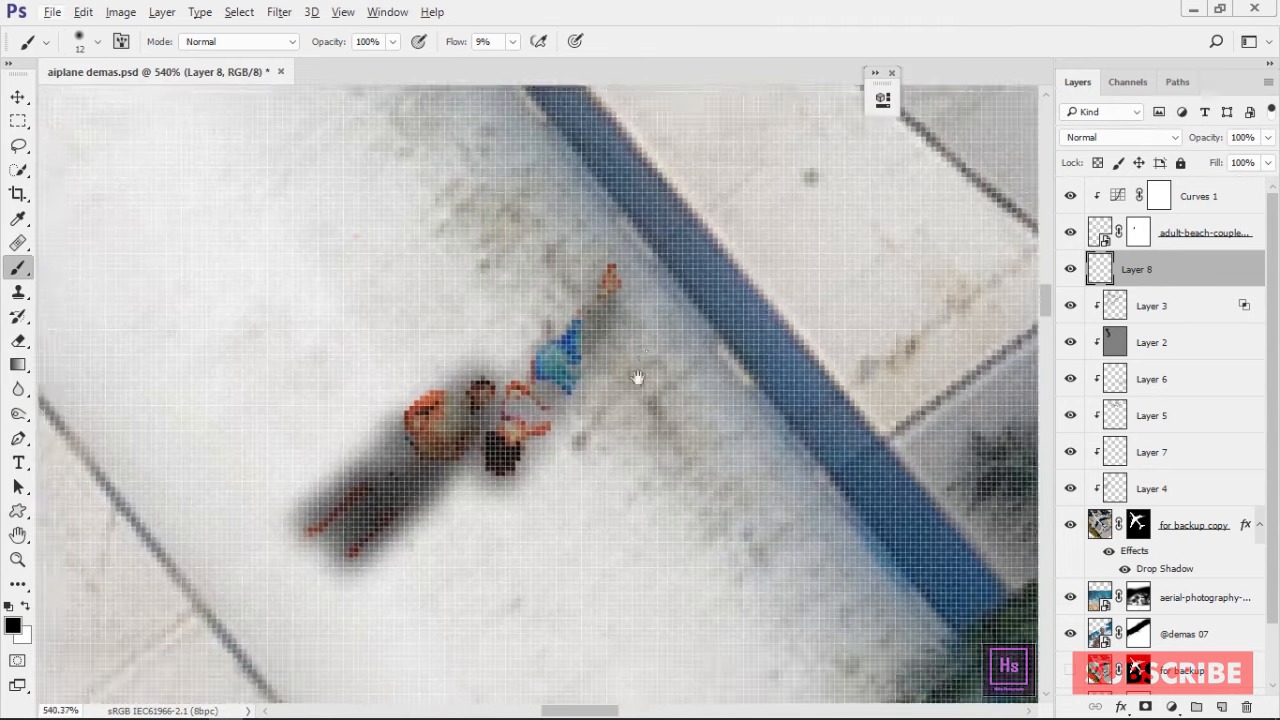
{"action": "left_click_drag", "start_coordinate": [637, 377], "coordinate": [621, 423]}
{"action": "left_click_drag", "start_coordinate": [597, 332], "coordinate": [515, 490]}
Blend the painted shadow layer into the fuselage by splitting its Underlying Layer white point to 157 / 255 and lowering opacity to 52%
{"action": "double_click", "coordinate": [1200, 269]}
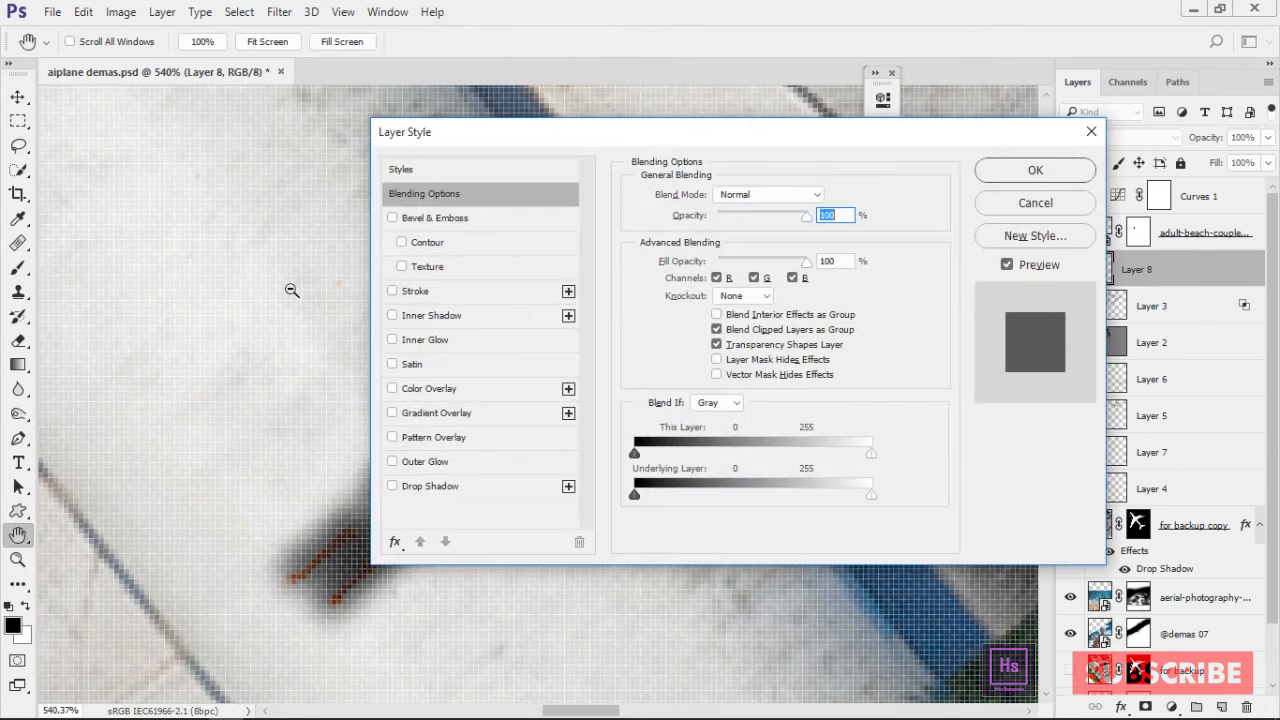
{"action": "scroll", "coordinate": [289, 289], "scroll_direction": "down", "scroll_amount": 1}
{"action": "left_click_drag", "start_coordinate": [300, 345], "coordinate": [143, 234]}
{"action": "left_click_drag", "start_coordinate": [215, 275], "coordinate": [163, 195]}
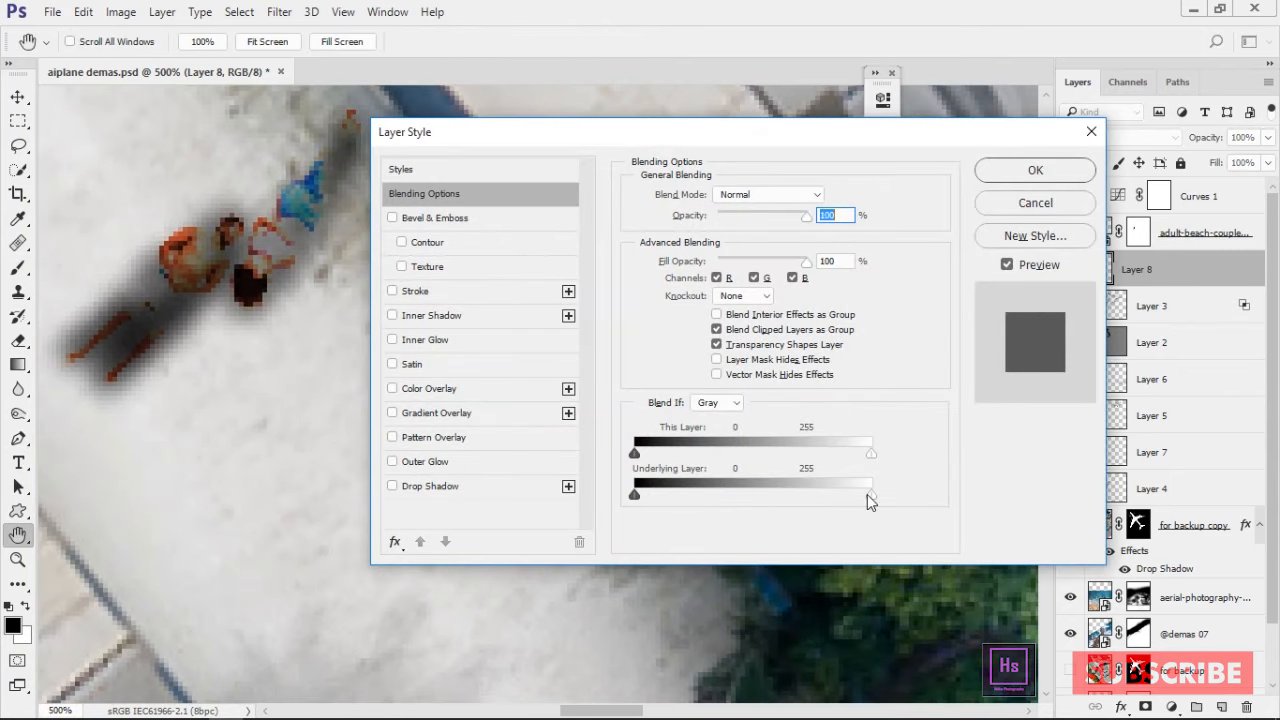
{"action": "mouse_move", "coordinate": [867, 494]}
{"action": "left_mouse_down"}
{"action": "mouse_move", "coordinate": [797, 500]}
{"action": "mouse_move", "coordinate": [871, 498]}
{"action": "left_mouse_up"}
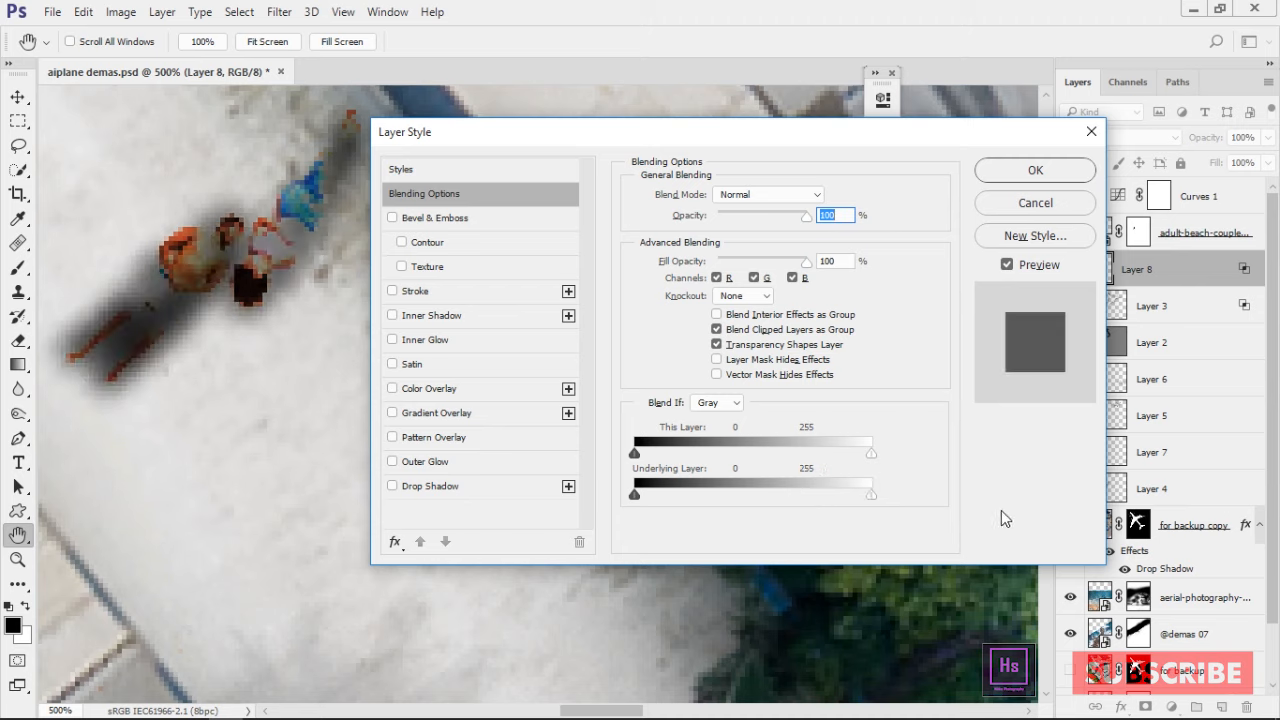
{"action": "left_click_drag", "start_coordinate": [634, 494], "coordinate": [795, 495], "text": "alt"}
{"action": "left_click_drag", "start_coordinate": [869, 455], "coordinate": [821, 456]}
{"action": "left_click_drag", "start_coordinate": [870, 496], "coordinate": [778, 497]}
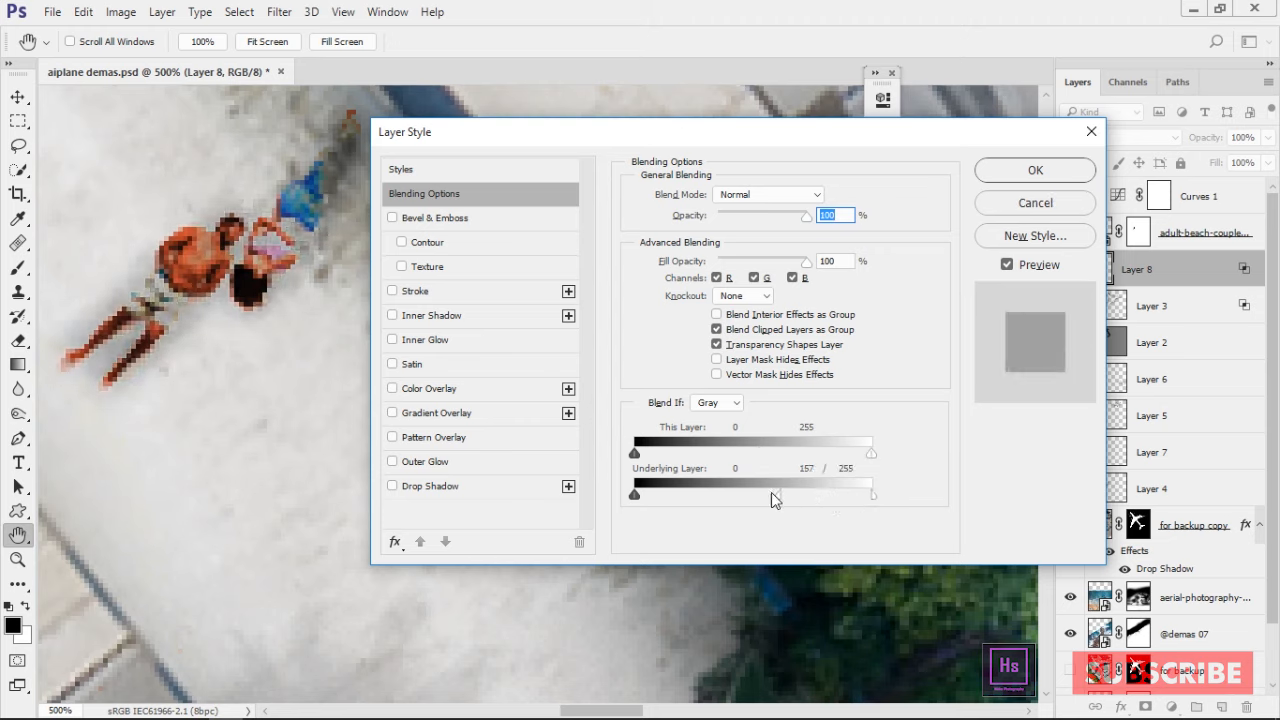
{"action": "left_click_drag", "start_coordinate": [806, 215], "coordinate": [783, 216]}
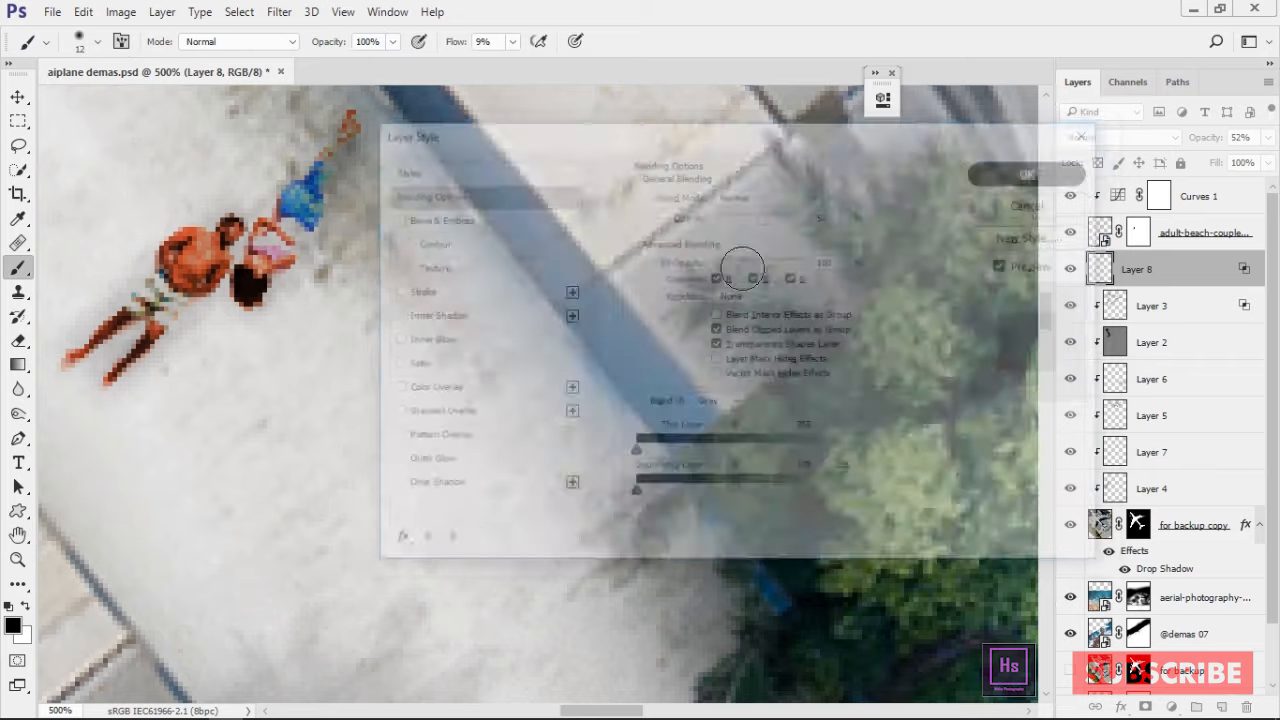
Examine the couple and their shadow on the fuselage, both close up and within the whole composite
{"action": "scroll", "coordinate": [503, 366], "scroll_direction": "down", "scroll_amount": 20}
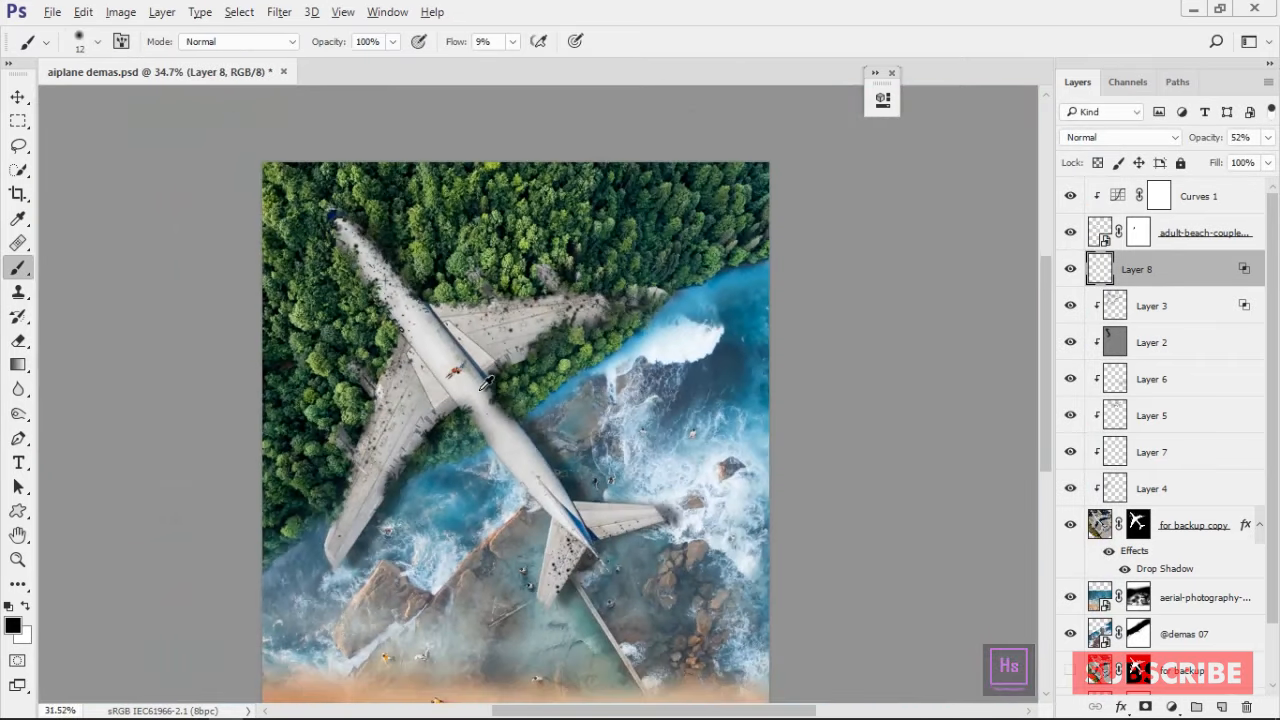
{"action": "scroll", "coordinate": [471, 435], "scroll_direction": "up", "scroll_amount": 12}
{"action": "left_click_drag", "start_coordinate": [471, 435], "coordinate": [461, 483]}
{"action": "scroll", "coordinate": [379, 246], "scroll_direction": "up", "scroll_amount": 5}
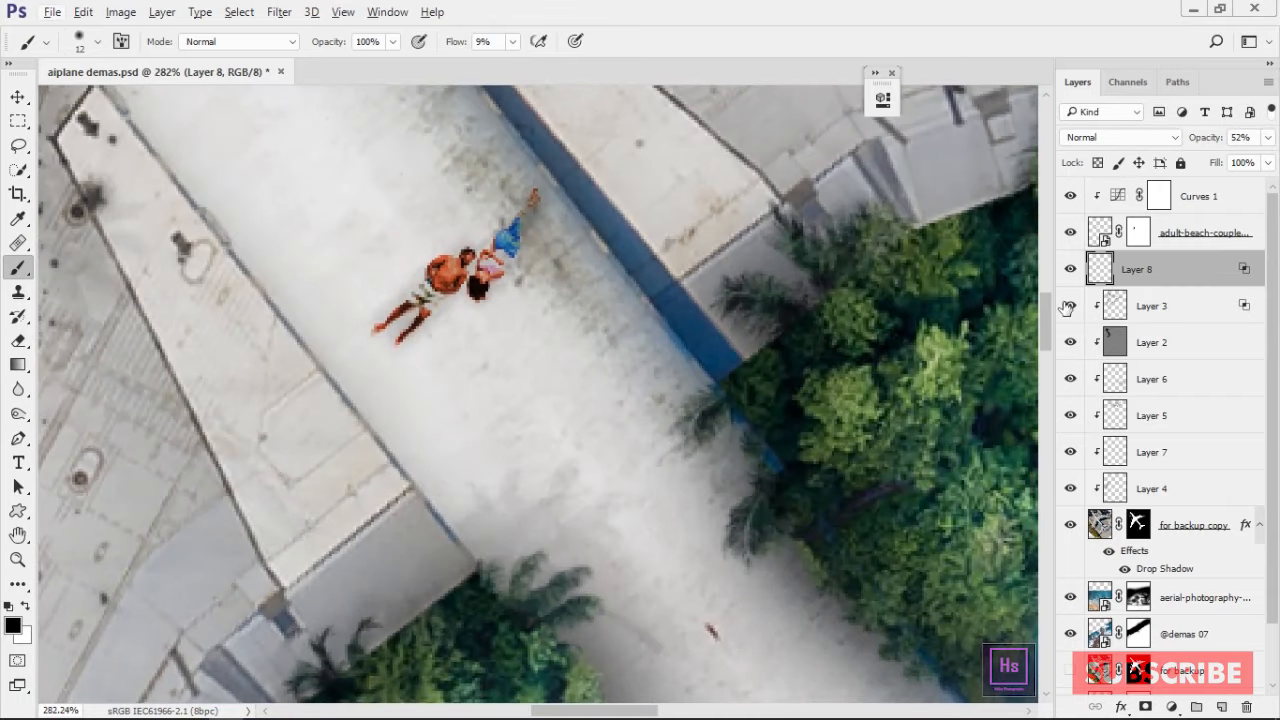
{"action": "scroll", "coordinate": [931, 316], "scroll_direction": "down", "scroll_amount": 10}
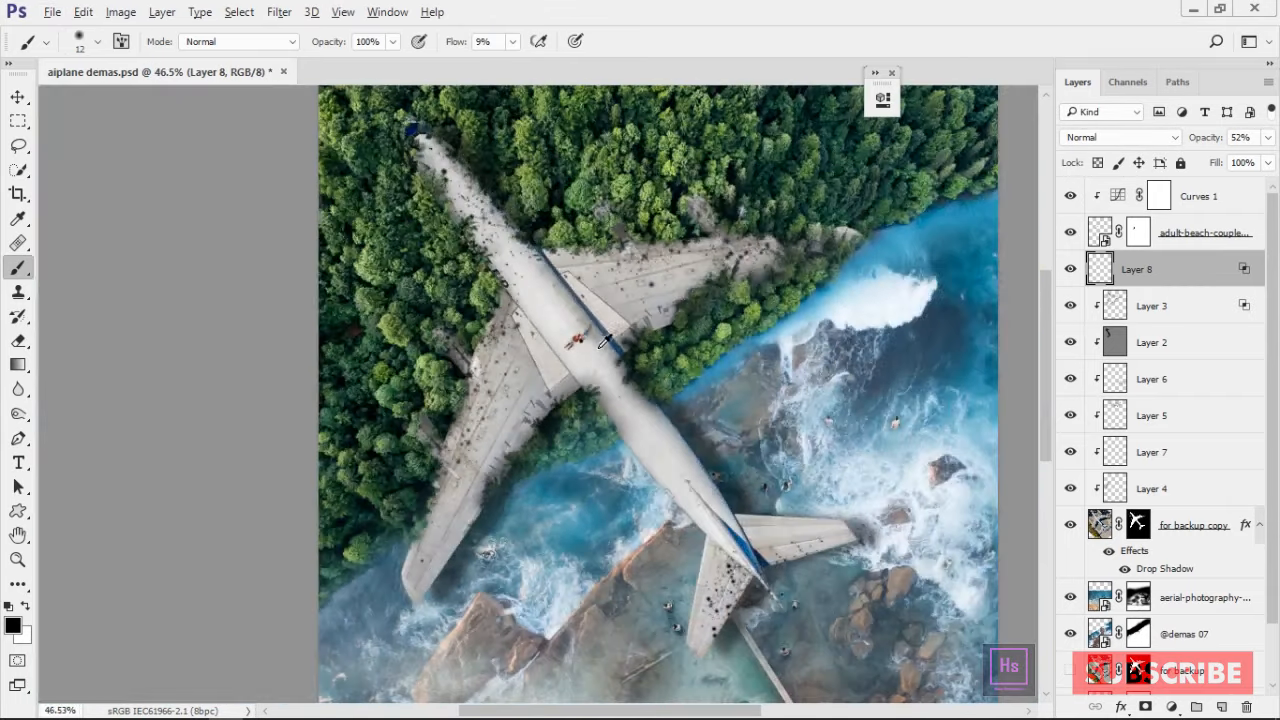
{"action": "scroll", "coordinate": [603, 345], "scroll_direction": "up", "scroll_amount": 7}
{"action": "scroll", "coordinate": [605, 350], "scroll_direction": "down", "scroll_amount": 6}
{"action": "scroll", "coordinate": [628, 477], "scroll_direction": "up", "scroll_amount": 5}
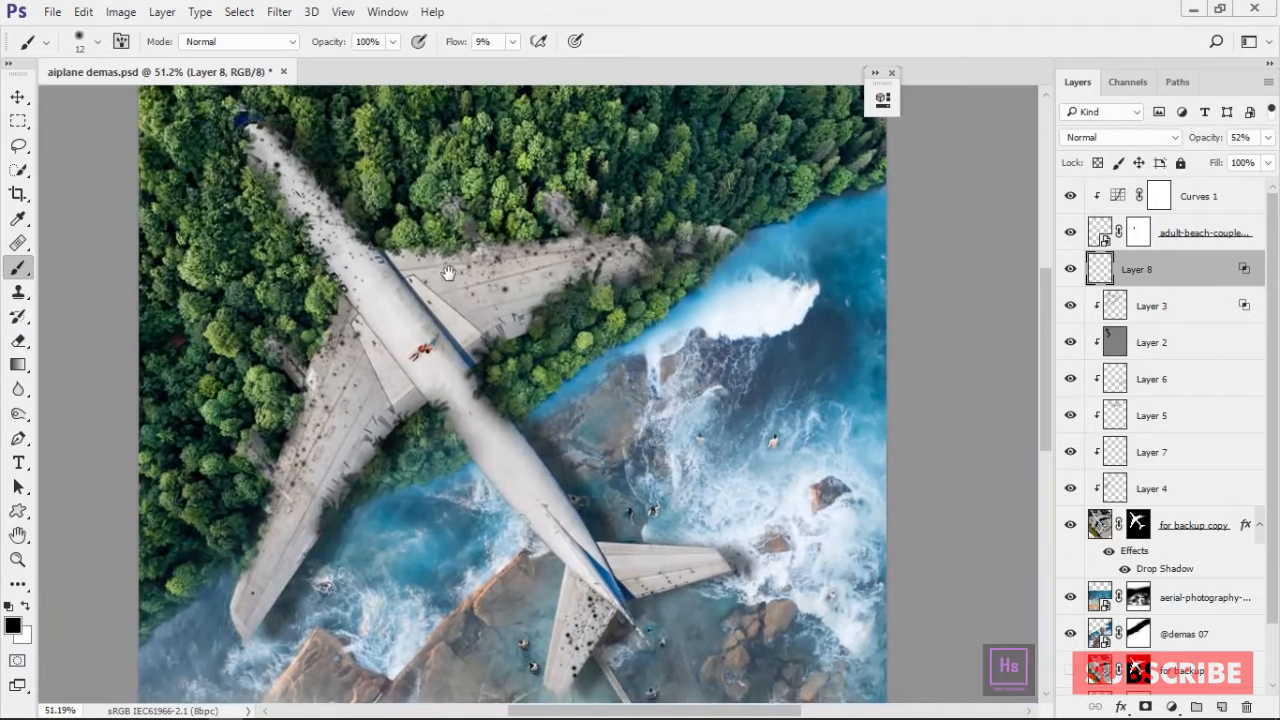
{"action": "scroll", "coordinate": [628, 477], "scroll_direction": "down", "scroll_amount": 6}
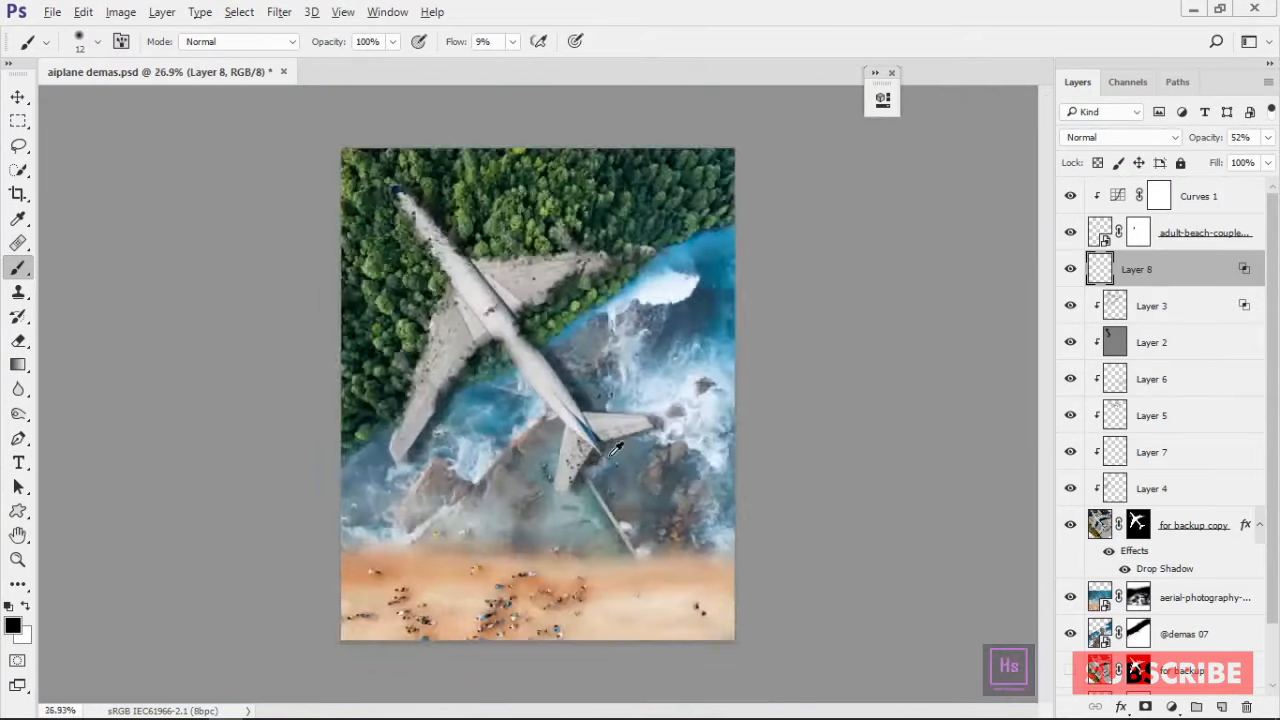
{"action": "scroll", "coordinate": [612, 445], "scroll_direction": "up", "scroll_amount": 3}
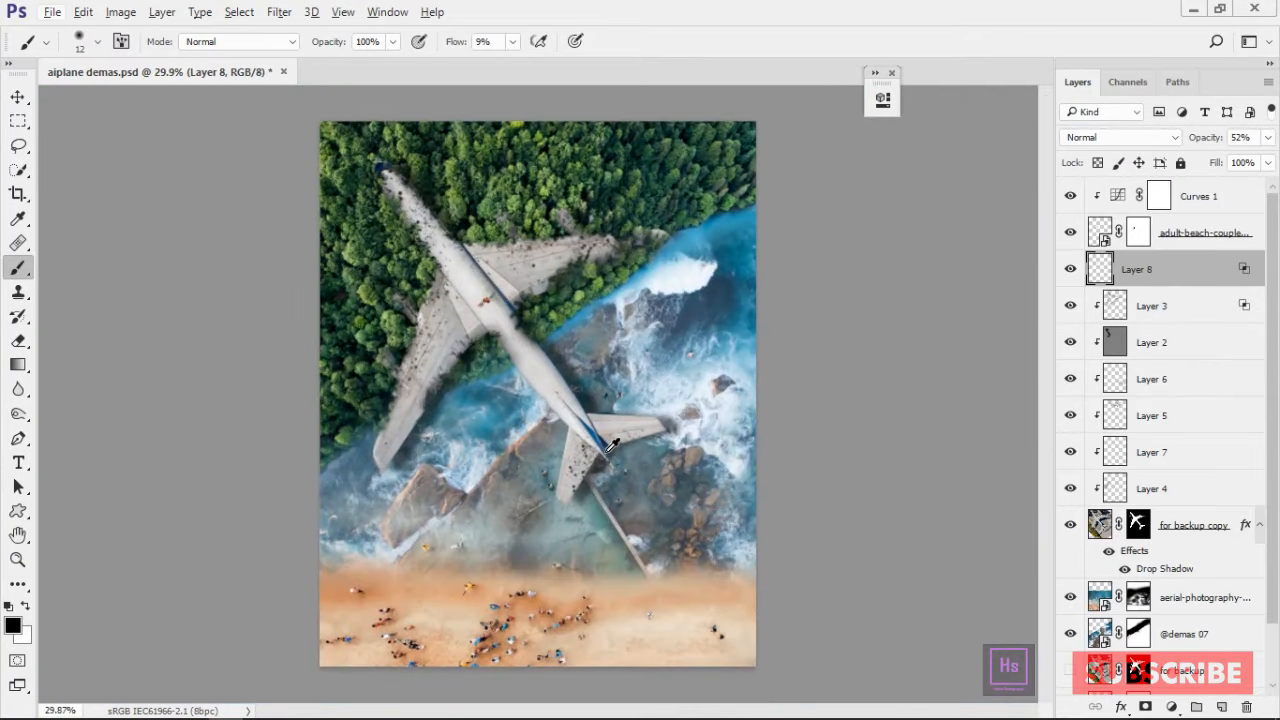
Stamp all visible layers into a new layer at the top of the stack and convert it for smart filters
{"action": "left_click", "coordinate": [1221, 205]}
{"action": "key", "text": "ctrl+shift+alt+e"}
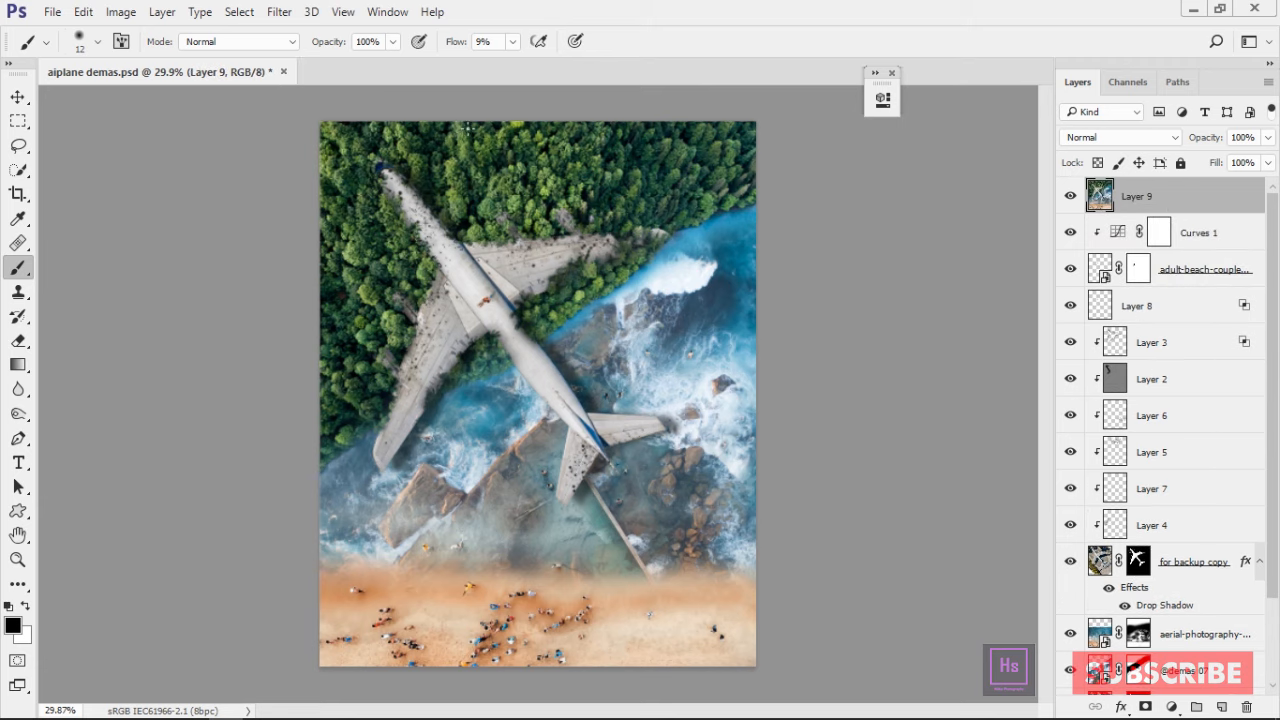
{"action": "left_click", "coordinate": [278, 12]}
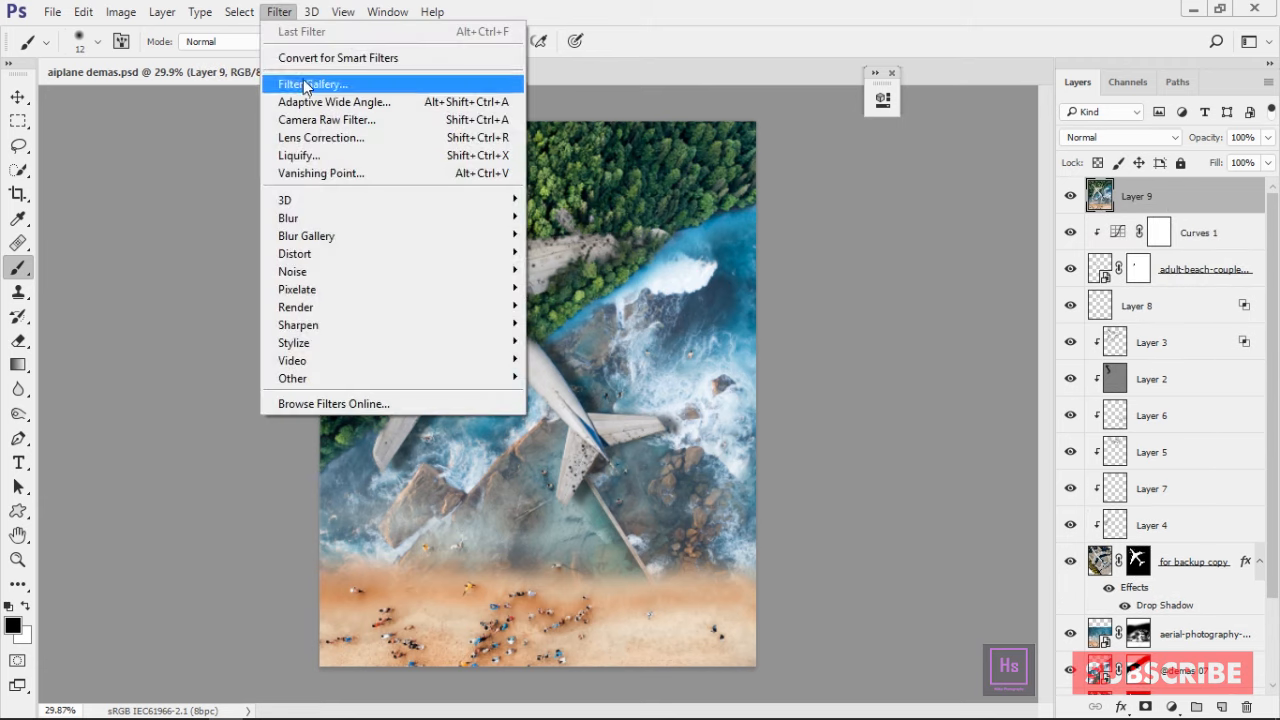
{"action": "left_click", "coordinate": [290, 58]}
Calibrate the merged layer in Camera Raw: blue hue +6, saturation +38; green hue +2, saturation +20; red hue +3, saturation +16
{"action": "left_click", "coordinate": [278, 12]}
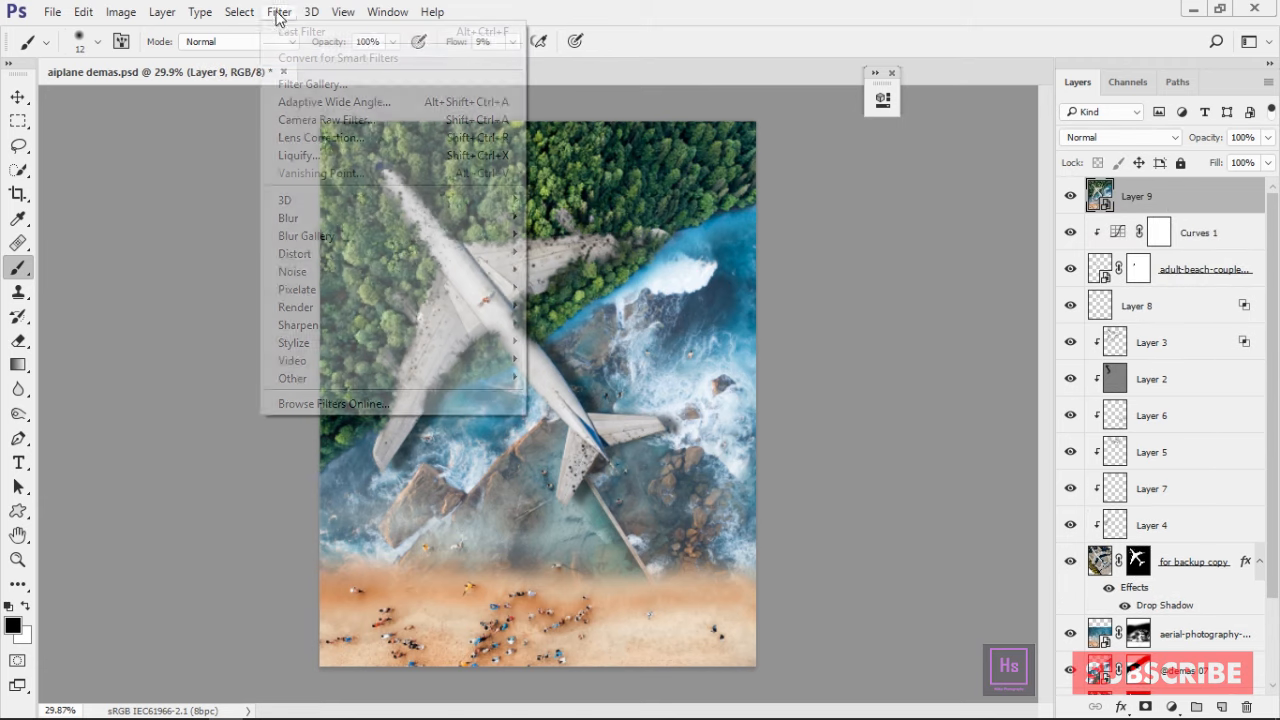
{"action": "left_click", "coordinate": [320, 122]}
{"action": "left_click_drag", "start_coordinate": [996, 592], "coordinate": [1030, 594]}
{"action": "left_click_drag", "start_coordinate": [985, 561], "coordinate": [1000, 585]}
{"action": "mouse_move", "coordinate": [990, 503]}
{"action": "left_mouse_down"}
{"action": "mouse_move", "coordinate": [1007, 512]}
{"action": "mouse_move", "coordinate": [974, 487]}
{"action": "left_mouse_up"}
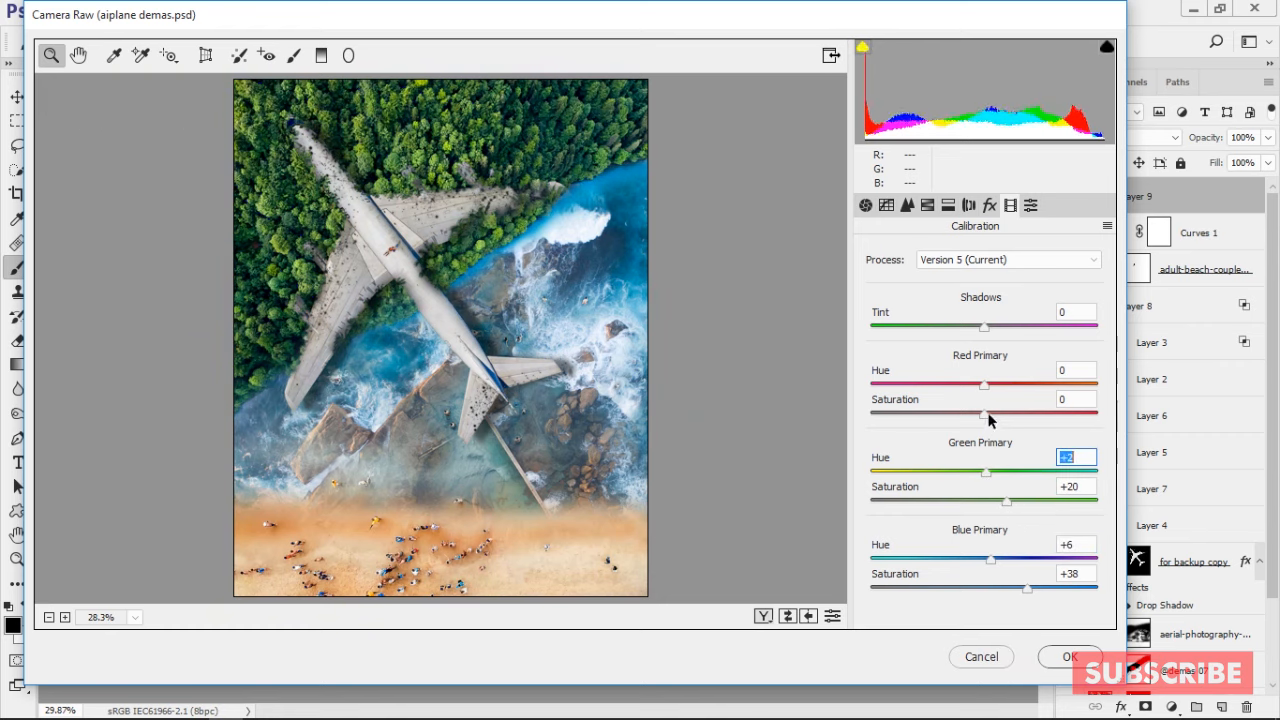
{"action": "left_click_drag", "start_coordinate": [987, 414], "coordinate": [1002, 410]}
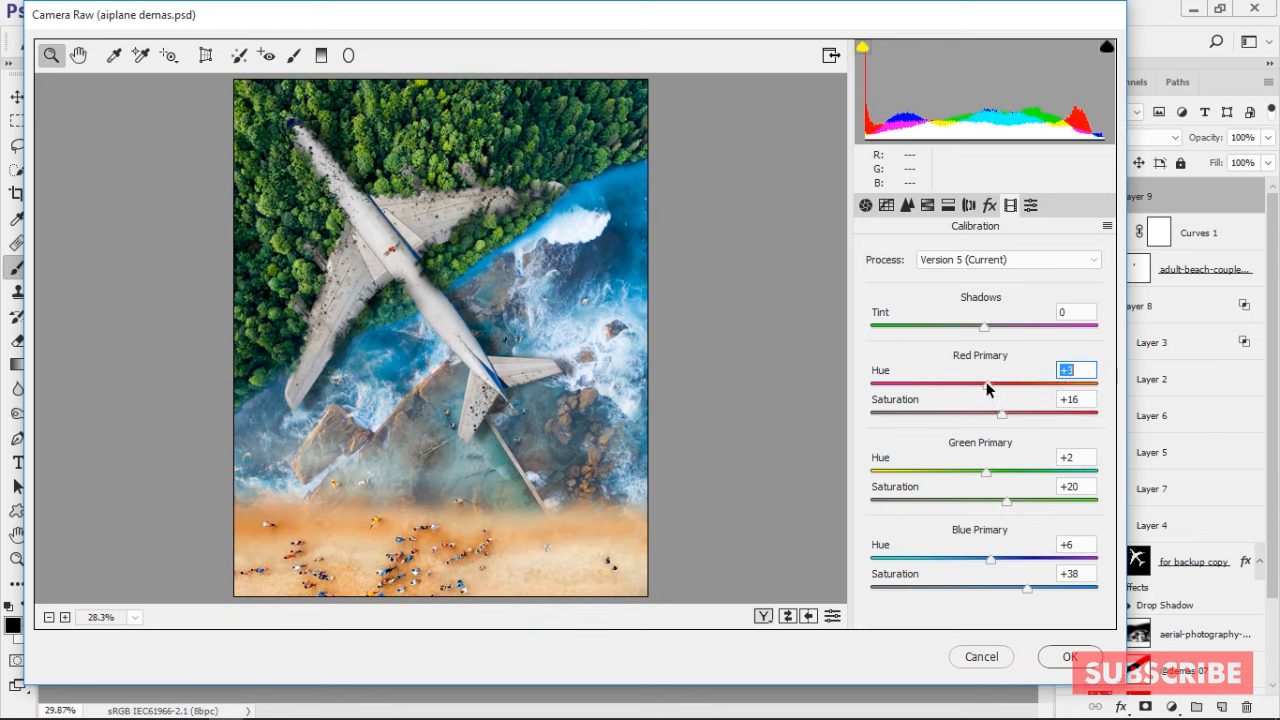
Set the Clarity to +8 and compare the image before and after the Camera Raw adjustments
{"action": "left_click", "coordinate": [866, 205]}
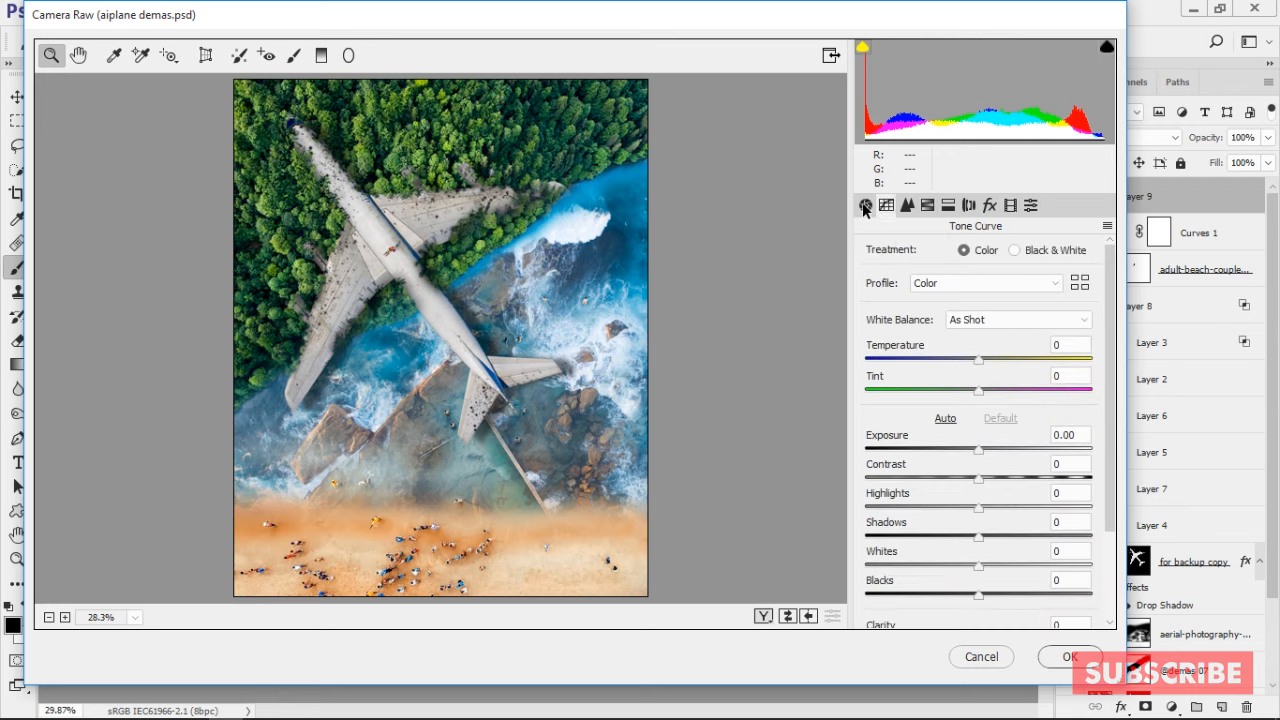
{"action": "scroll", "coordinate": [976, 511], "scroll_direction": "down", "scroll_amount": 3}
{"action": "left_click", "coordinate": [788, 616]}
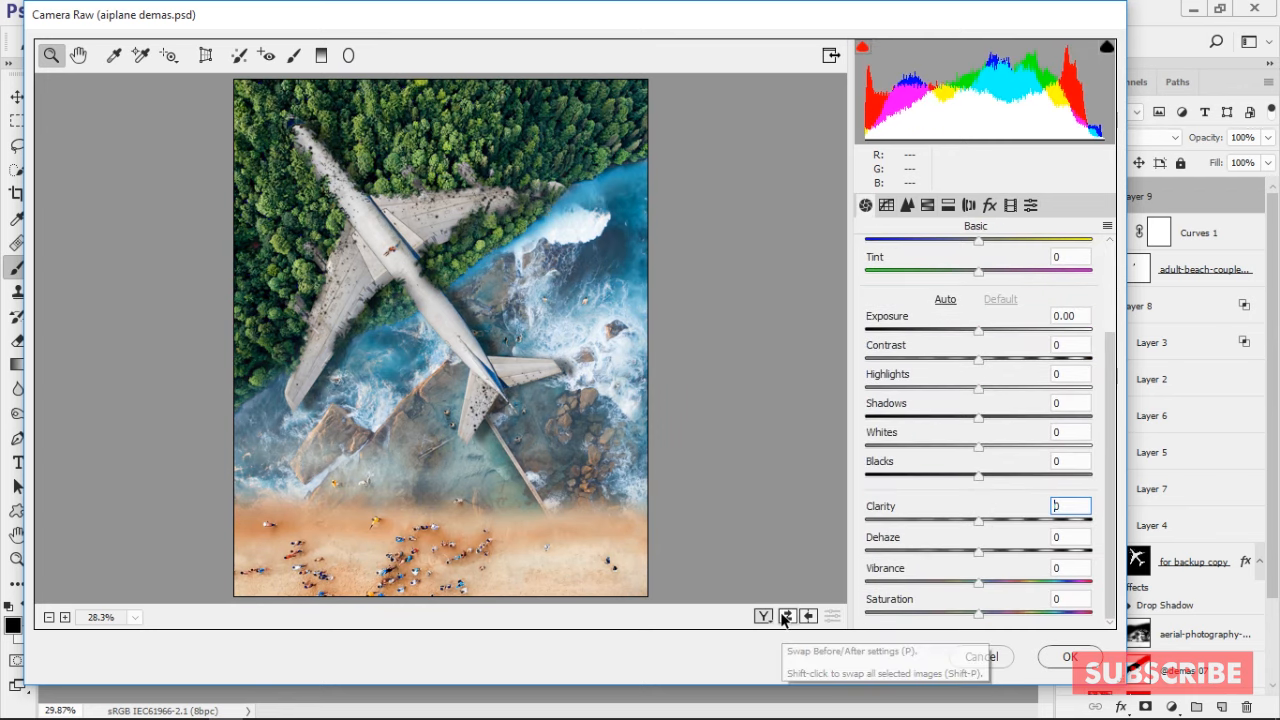
{"action": "left_click", "coordinate": [788, 616]}
Shift the HSL hue of Yellows to -9 and Aquas to -31, and compare with the original
{"action": "left_click", "coordinate": [928, 205]}
{"action": "left_click", "coordinate": [928, 206]}
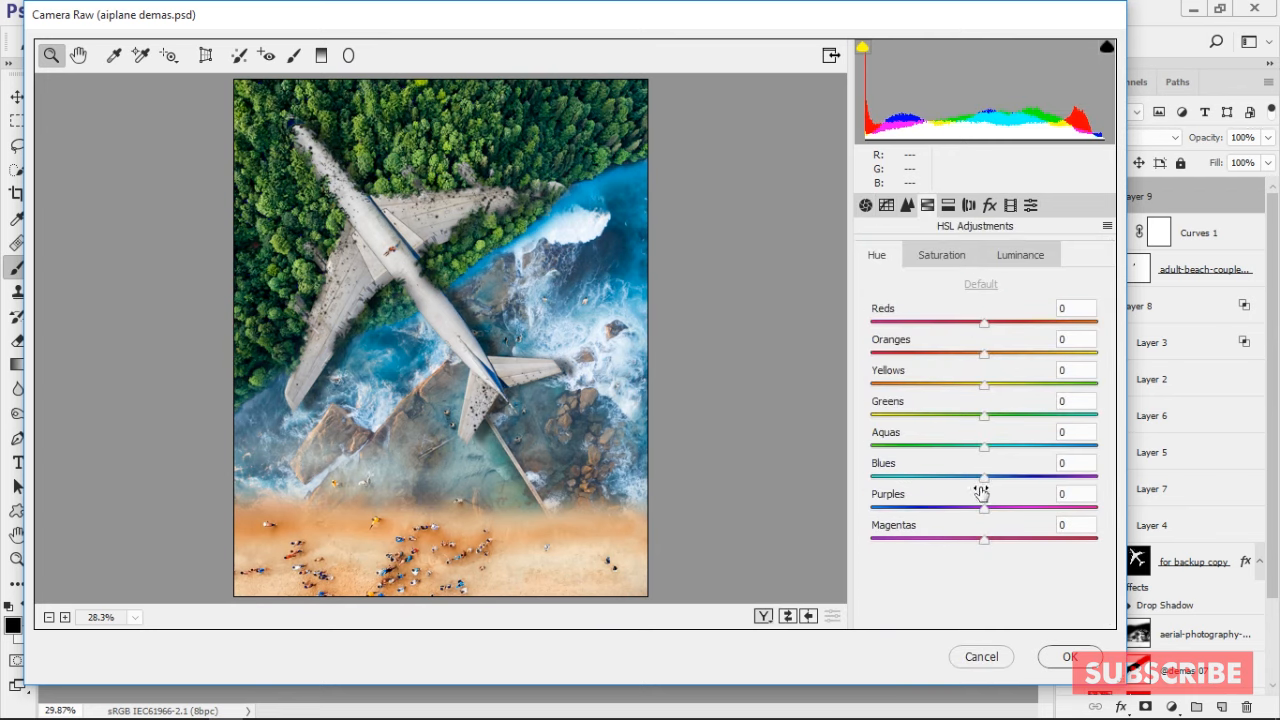
{"action": "left_click", "coordinate": [986, 386]}
{"action": "left_click_drag", "start_coordinate": [938, 386], "coordinate": [868, 413]}
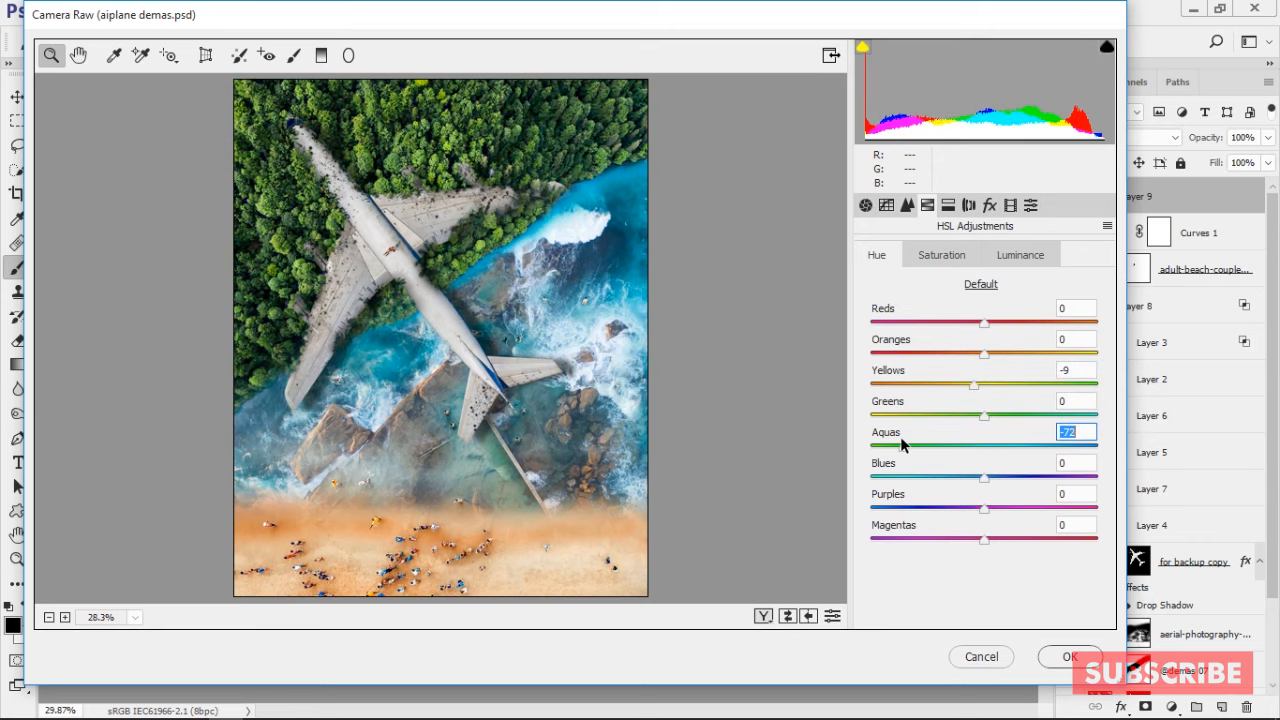
{"action": "left_click", "coordinate": [788, 617]}
{"action": "left_click", "coordinate": [788, 617]}
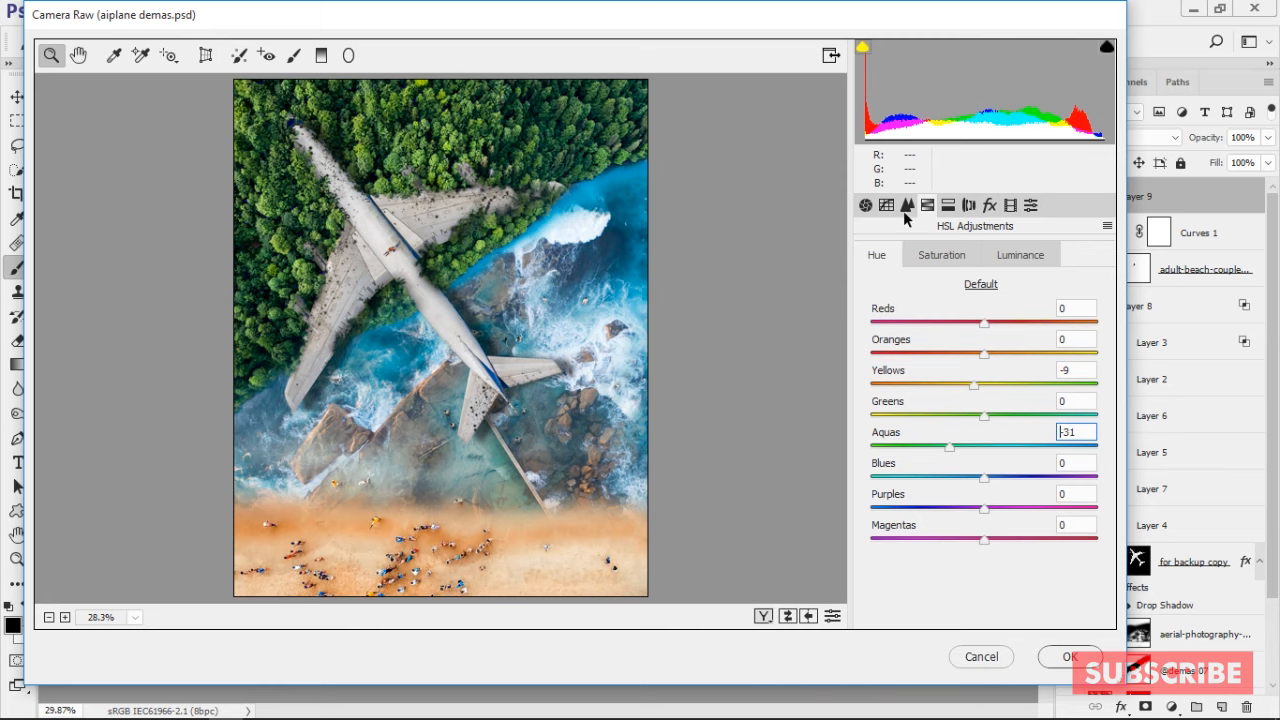
Lower the Whites to -20, compare with the original, and undo a trial Dehaze adjustment
{"action": "left_click", "coordinate": [865, 205]}
{"action": "mouse_move", "coordinate": [978, 446]}
{"action": "left_mouse_down"}
{"action": "mouse_move", "coordinate": [943, 449]}
{"action": "mouse_move", "coordinate": [995, 453]}
{"action": "left_mouse_up"}
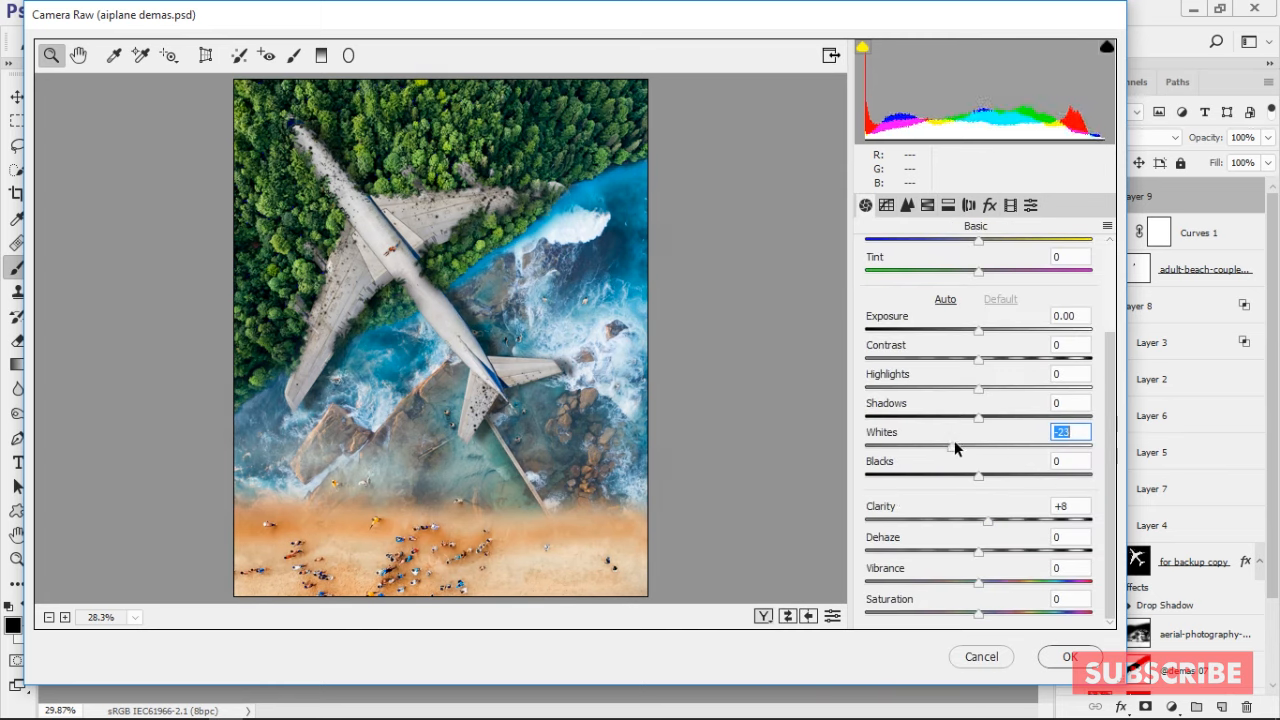
{"action": "left_click", "coordinate": [788, 617]}
{"action": "left_click", "coordinate": [788, 617]}
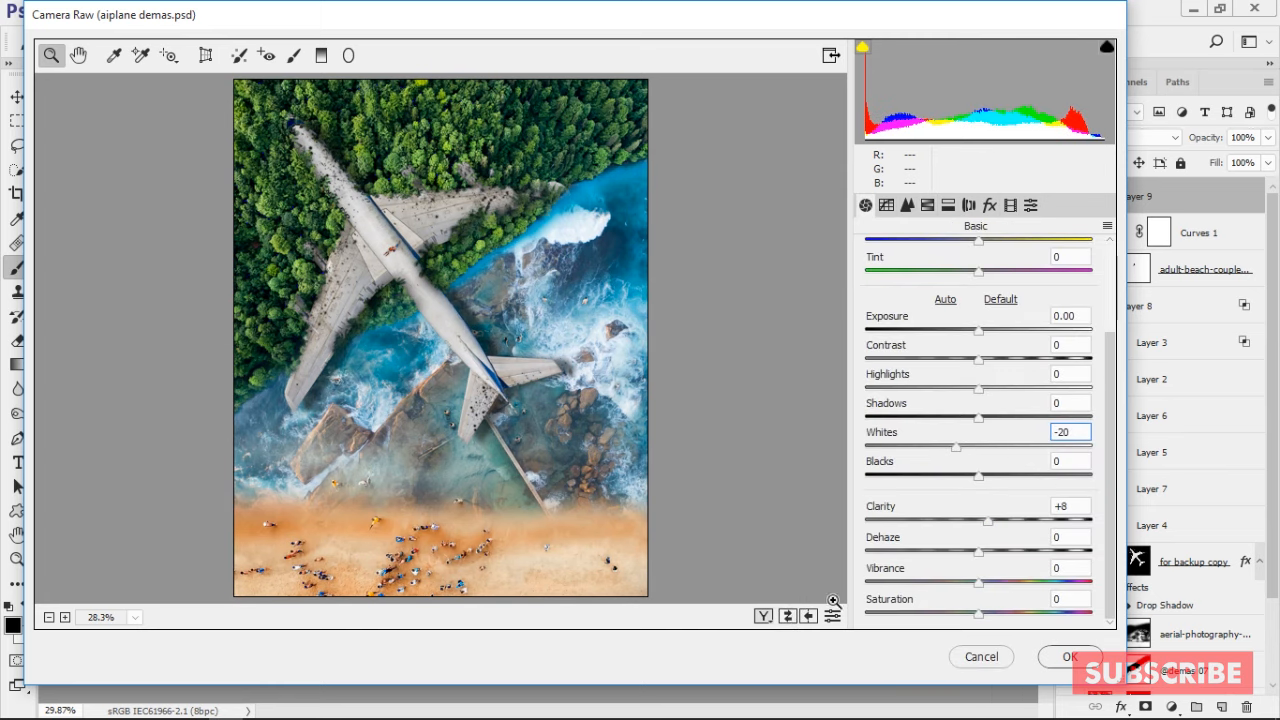
{"action": "left_click_drag", "start_coordinate": [1076, 551], "coordinate": [1097, 539]}
{"action": "key", "text": "ctrl+z"}
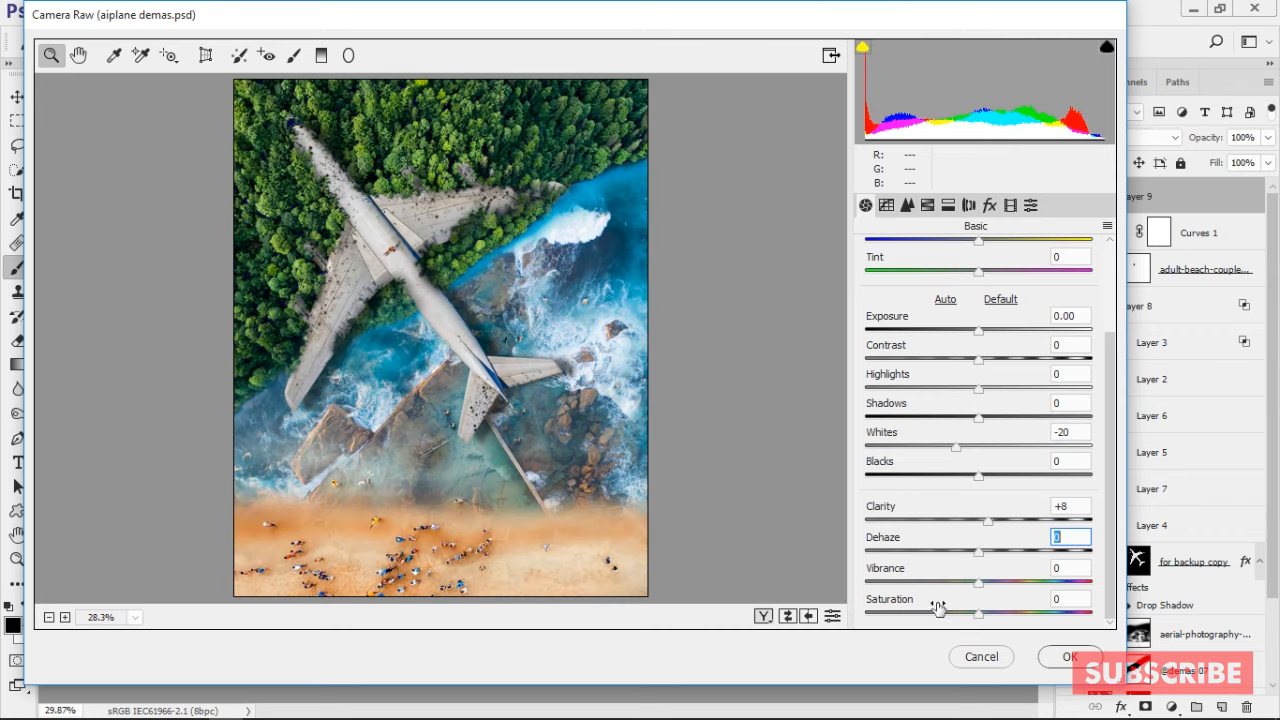
Compare the color-graded image with its original several times and apply the Camera Raw filter
{"action": "left_click", "coordinate": [786, 616]}
{"action": "left_click", "coordinate": [786, 617]}
{"action": "left_click", "coordinate": [786, 617]}
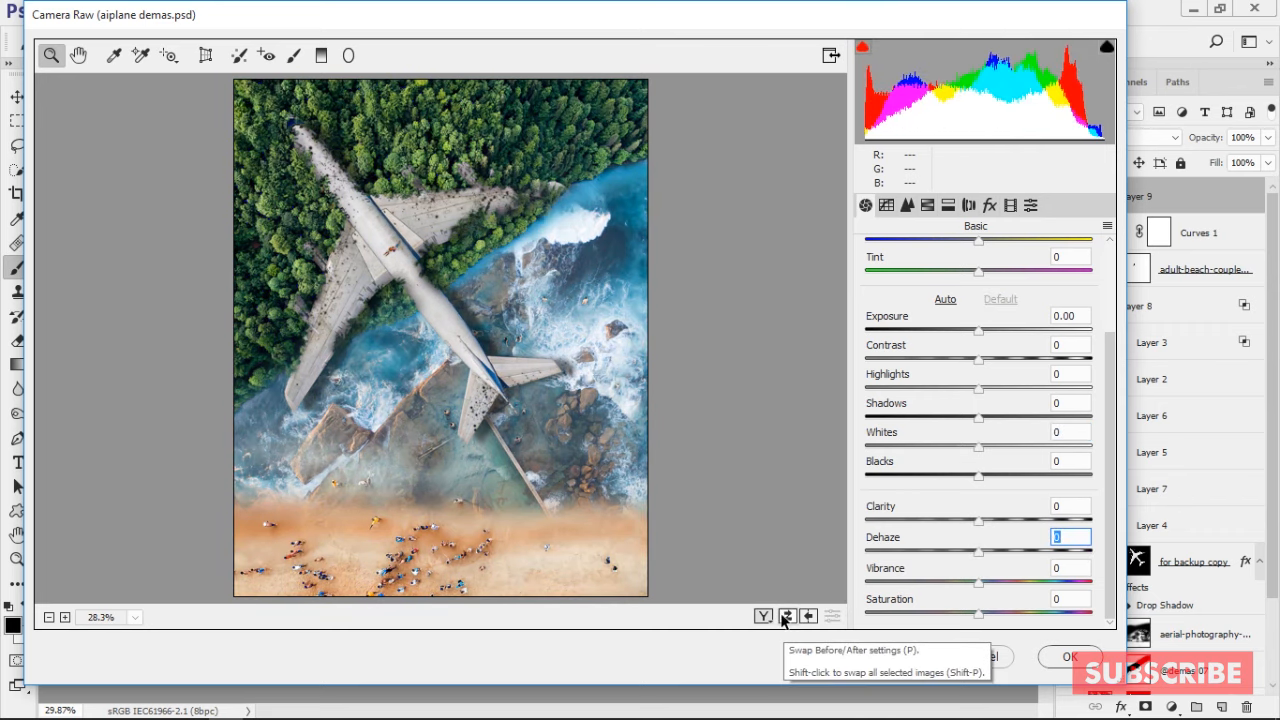
{"action": "left_click", "coordinate": [786, 617]}
{"action": "left_click", "coordinate": [786, 617]}
{"action": "left_click", "coordinate": [786, 617]}
{"action": "left_click", "coordinate": [1070, 657]}
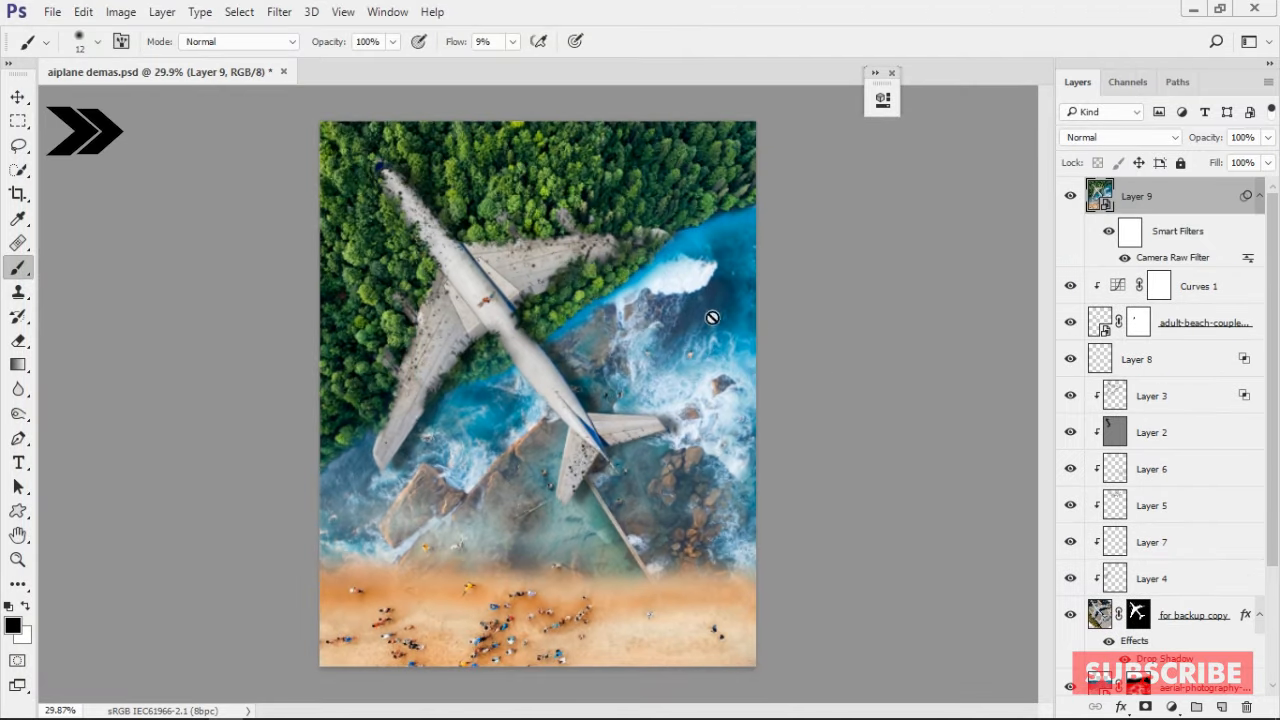
Inspect the graded composite close up across the fuselage, wings, tail, sea and beach, and finally as a whole
{"action": "scroll", "coordinate": [592, 350], "scroll_direction": "up", "scroll_amount": 3}
{"action": "scroll", "coordinate": [490, 314], "scroll_direction": "down", "scroll_amount": 3}
{"action": "scroll", "coordinate": [486, 313], "scroll_direction": "up", "scroll_amount": 3}
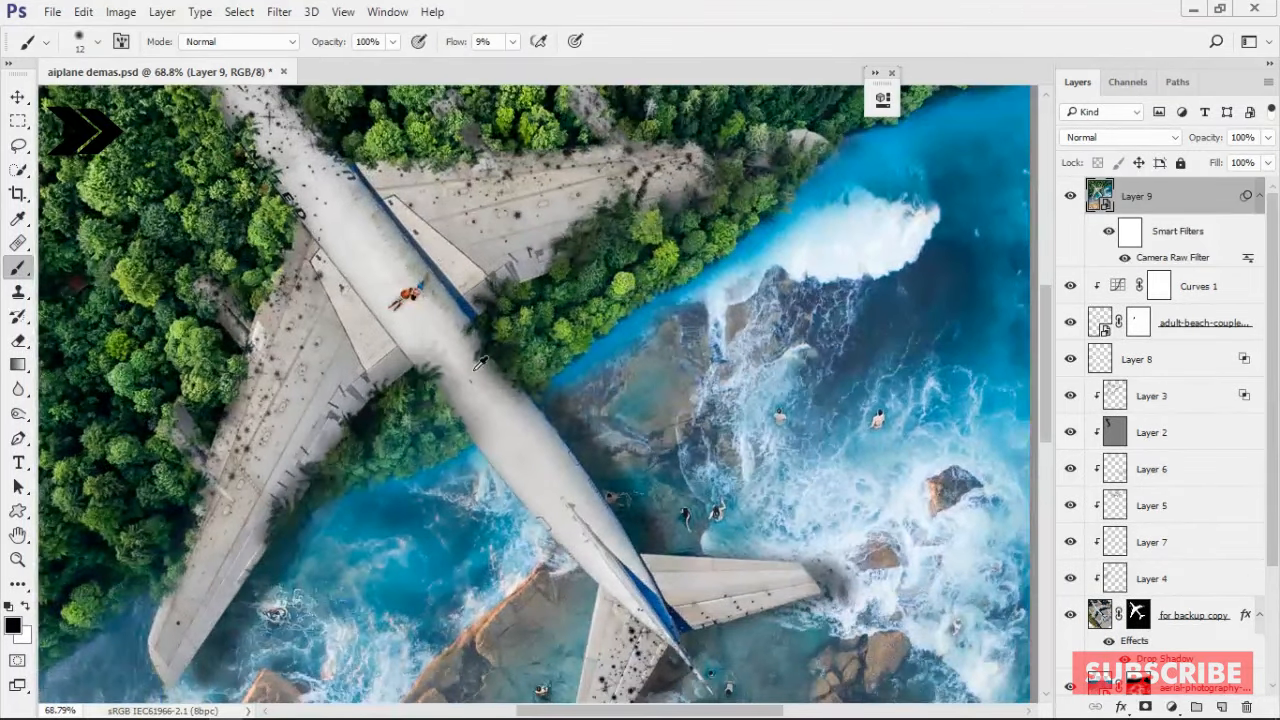
{"action": "scroll", "coordinate": [600, 515], "scroll_direction": "up", "scroll_amount": 3}
{"action": "left_click_drag", "start_coordinate": [579, 523], "coordinate": [355, 28]}
{"action": "left_click_drag", "start_coordinate": [300, 405], "coordinate": [601, 239]}
{"action": "left_click_drag", "start_coordinate": [268, 651], "coordinate": [450, 562]}
{"action": "left_click_drag", "start_coordinate": [1000, 390], "coordinate": [571, 695]}
{"action": "left_click_drag", "start_coordinate": [448, 100], "coordinate": [778, 370]}
{"action": "scroll", "coordinate": [564, 465], "scroll_direction": "down", "scroll_amount": 2}
{"action": "scroll", "coordinate": [566, 462], "scroll_direction": "down", "scroll_amount": 1}
{"action": "left_click_drag", "start_coordinate": [440, 690], "coordinate": [572, 440]}
{"action": "scroll", "coordinate": [559, 538], "scroll_direction": "up", "scroll_amount": 3}
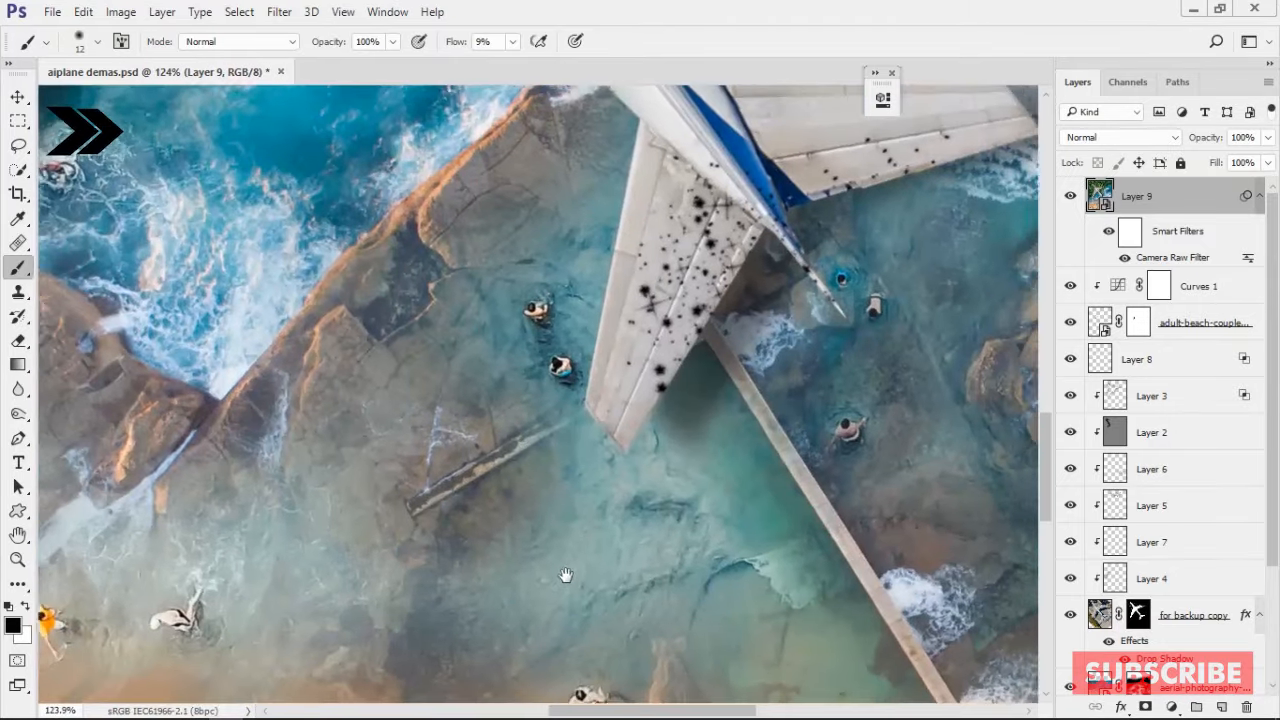
{"action": "left_click_drag", "start_coordinate": [566, 577], "coordinate": [688, 325]}
{"action": "left_click_drag", "start_coordinate": [301, 375], "coordinate": [450, 92]}
{"action": "left_click_drag", "start_coordinate": [700, 380], "coordinate": [829, 370]}
{"action": "left_click_drag", "start_coordinate": [695, 269], "coordinate": [160, 310]}
{"action": "left_click_drag", "start_coordinate": [1010, 380], "coordinate": [625, 660]}
{"action": "left_click_drag", "start_coordinate": [782, 264], "coordinate": [878, 457]}
{"action": "scroll", "coordinate": [431, 269], "scroll_direction": "down", "scroll_amount": 6}
{"action": "scroll", "coordinate": [431, 269], "scroll_direction": "down", "scroll_amount": 1}
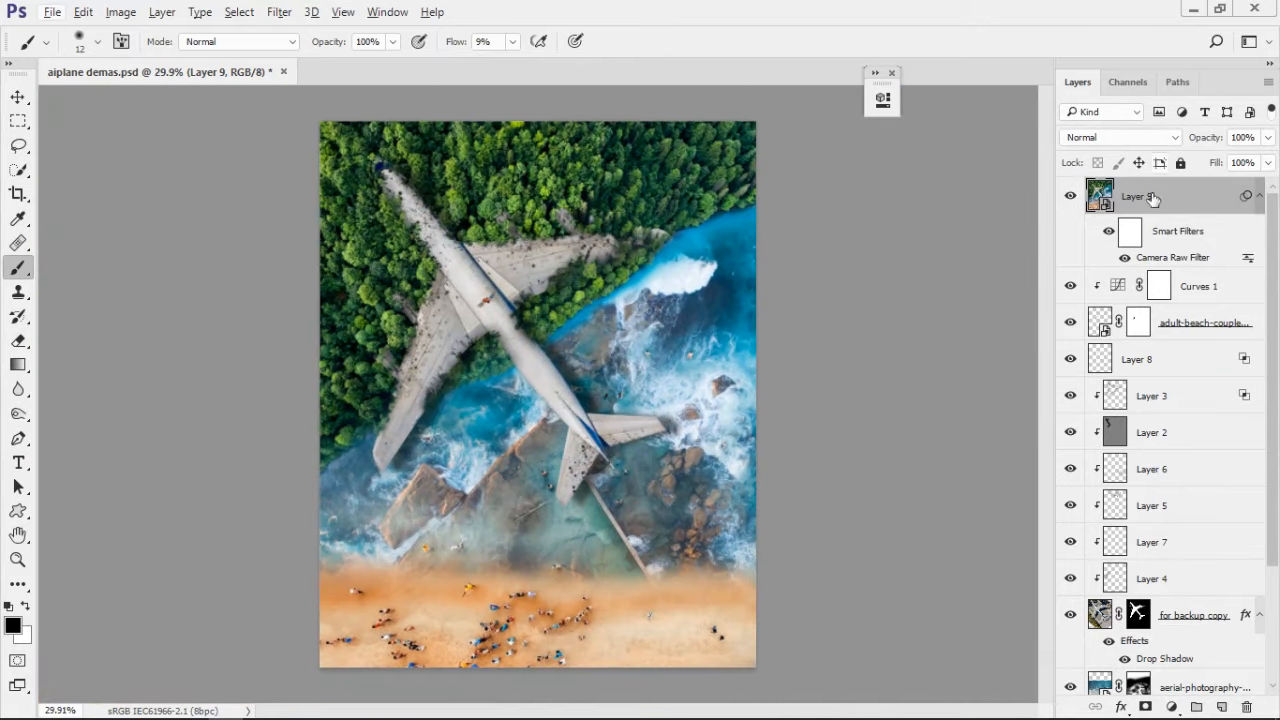